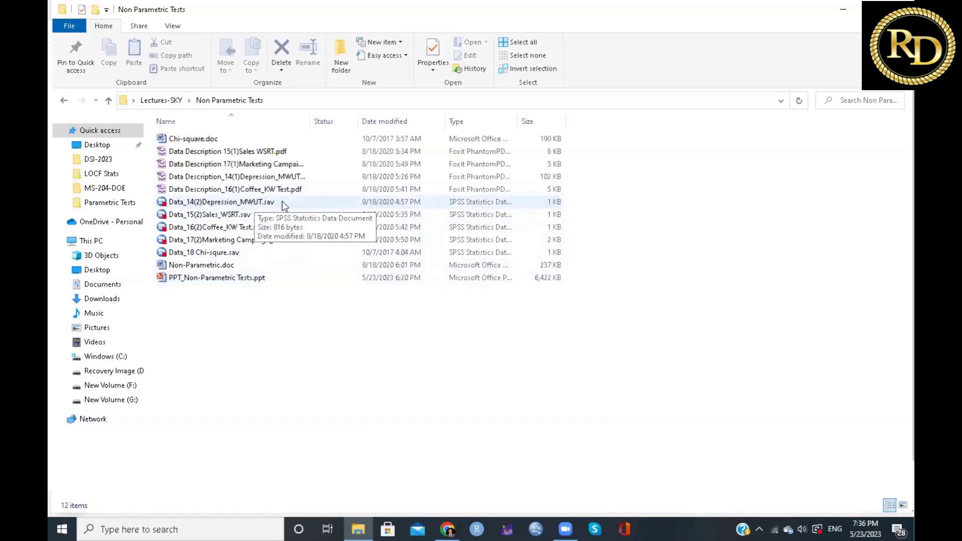
Open the Data Description_14(1)Depression_MWUT PDF, read the depression case study at a larger zoom, and close it.
click(263, 177)
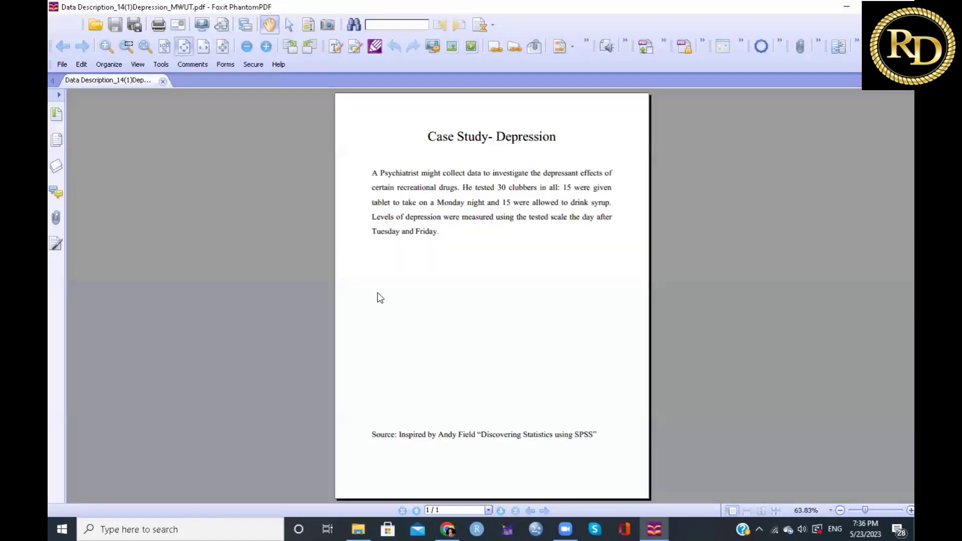
click(898, 513)
click(898, 512)
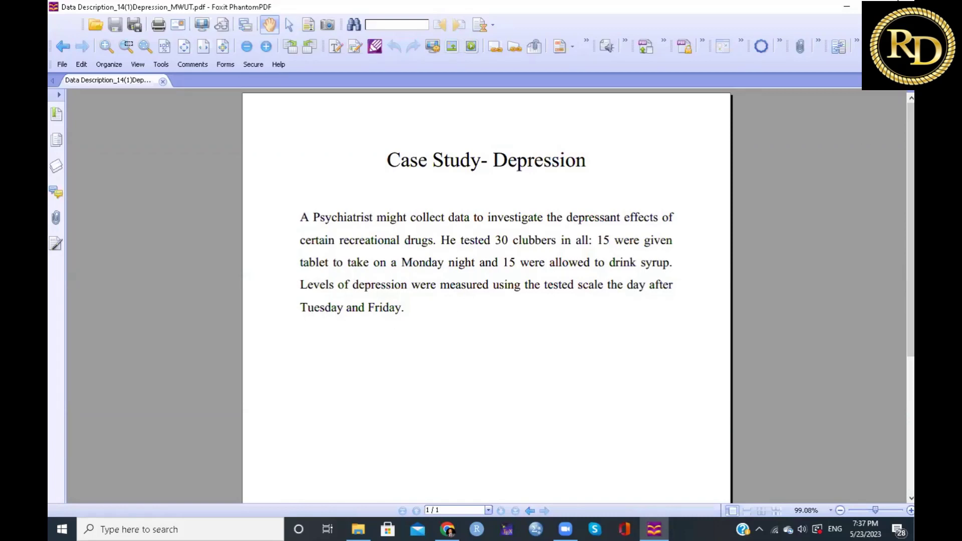
key(alt+F4)
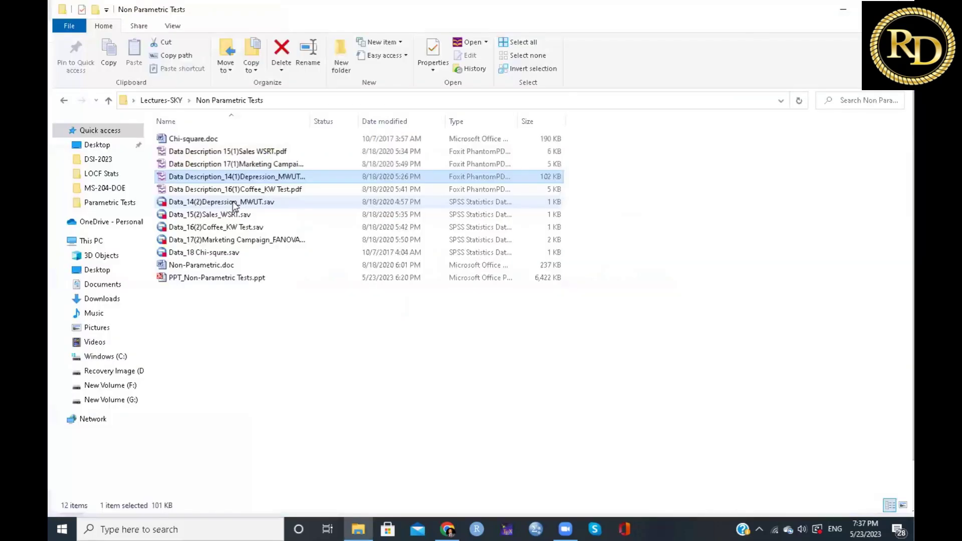
Open the data file Data_14(2)Depression_MWUT.sav in SPSS and look through its rows.
double_click(234, 202)
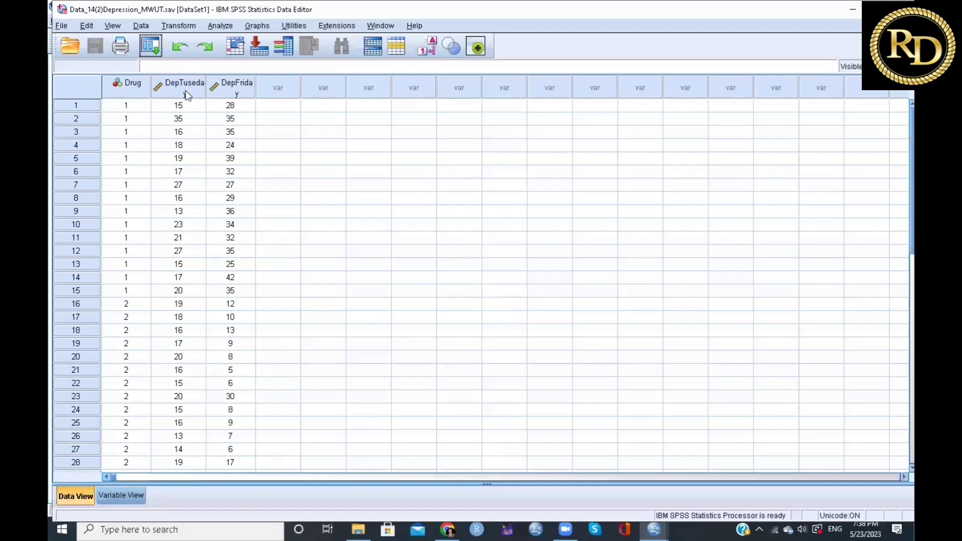
scroll(199, 252, down, 4)
scroll(199, 252, up, 1)
scroll(199, 252, up, 3)
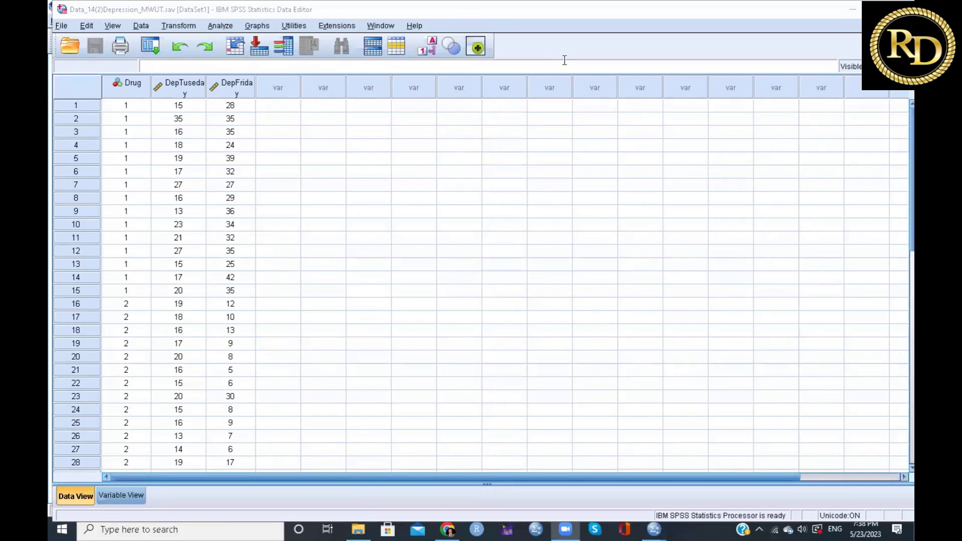
Compare the Drug column's value labels with its numeric codes, leaving the numeric codes displayed.
click(224, 28)
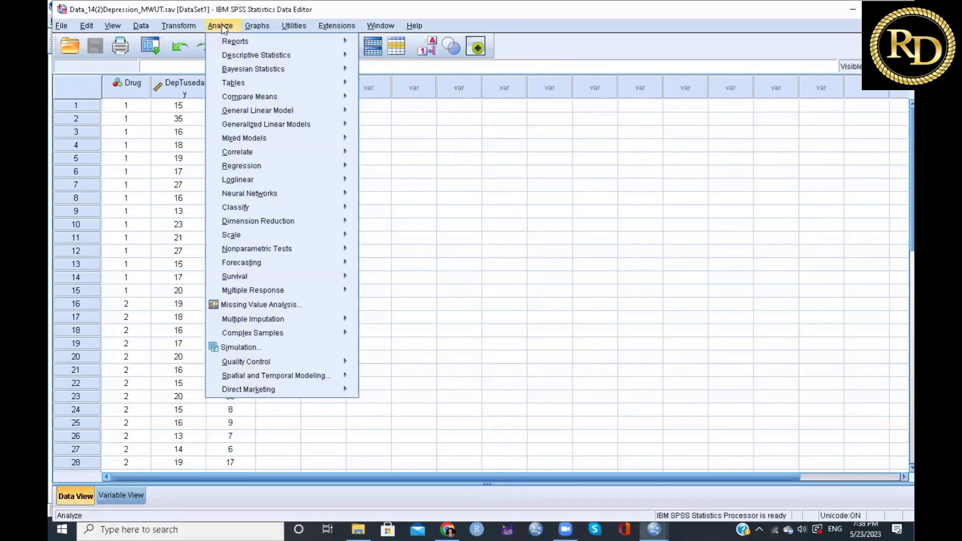
click(445, 156)
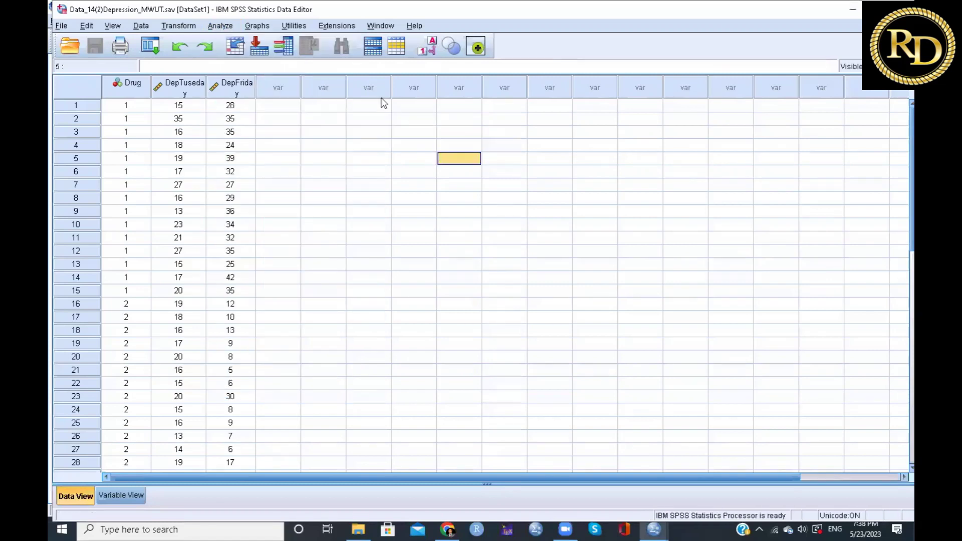
click(427, 46)
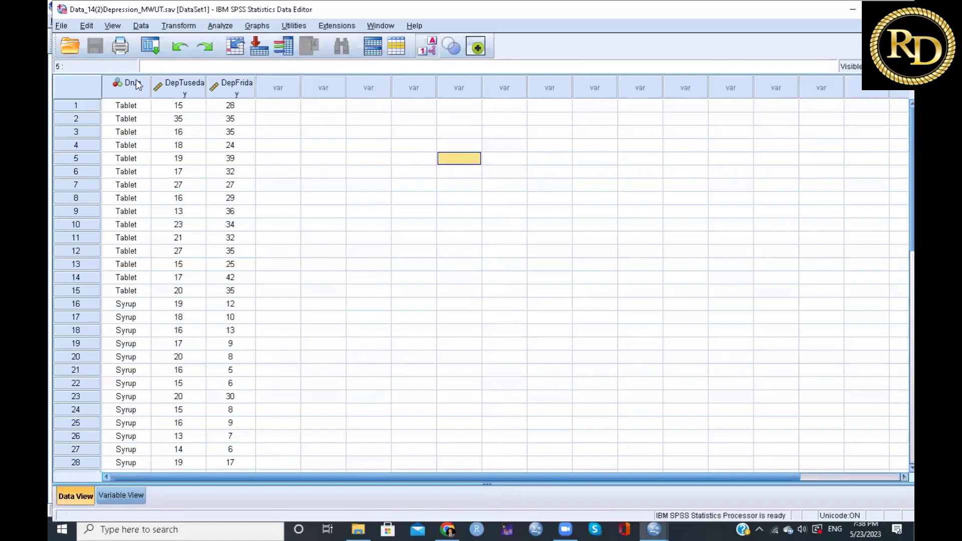
click(427, 46)
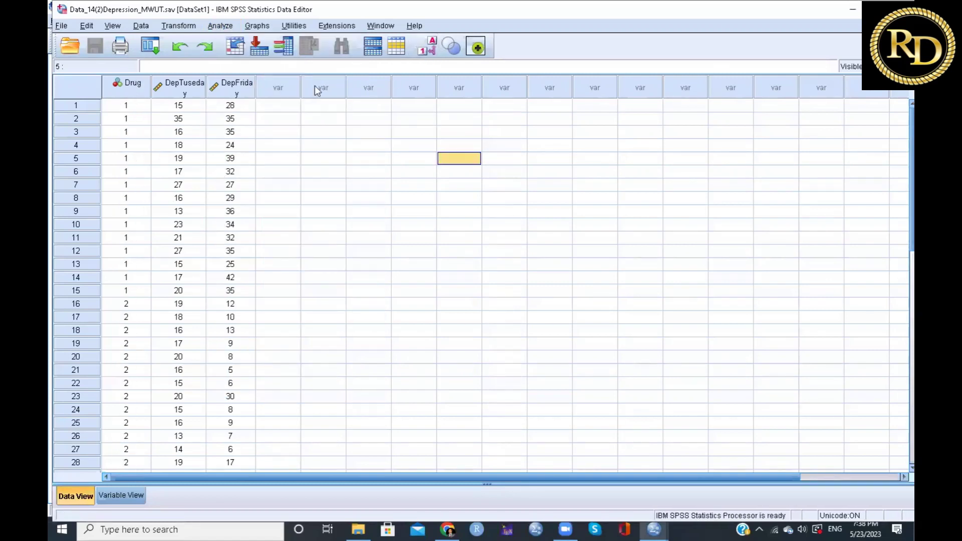
click(425, 53)
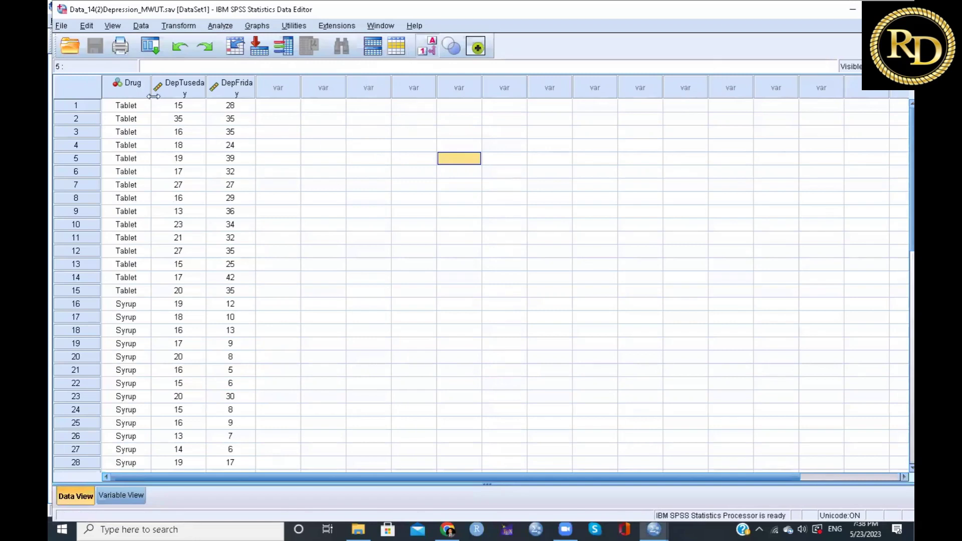
click(425, 52)
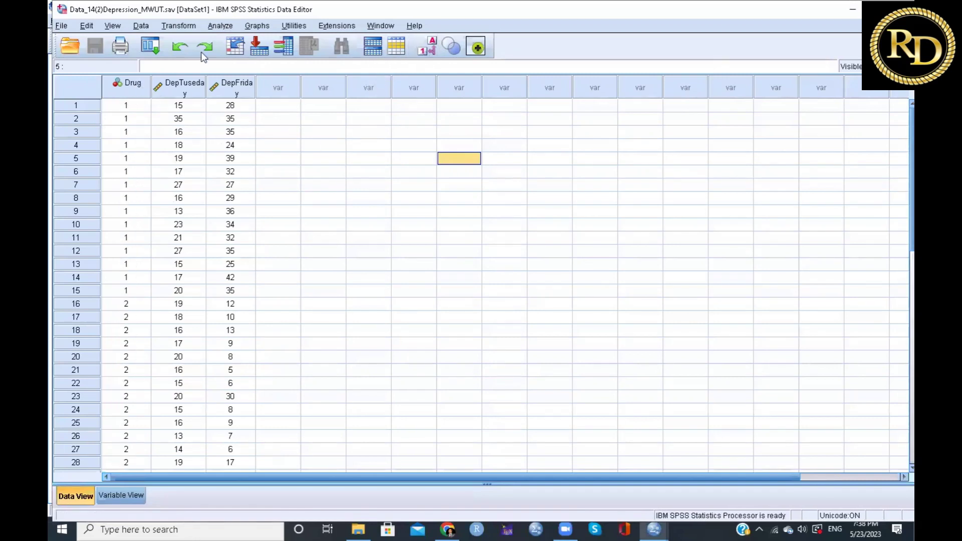
Start the legacy nonparametric 1-Sample K-S test with Tuseday as the only test variable.
click(221, 26)
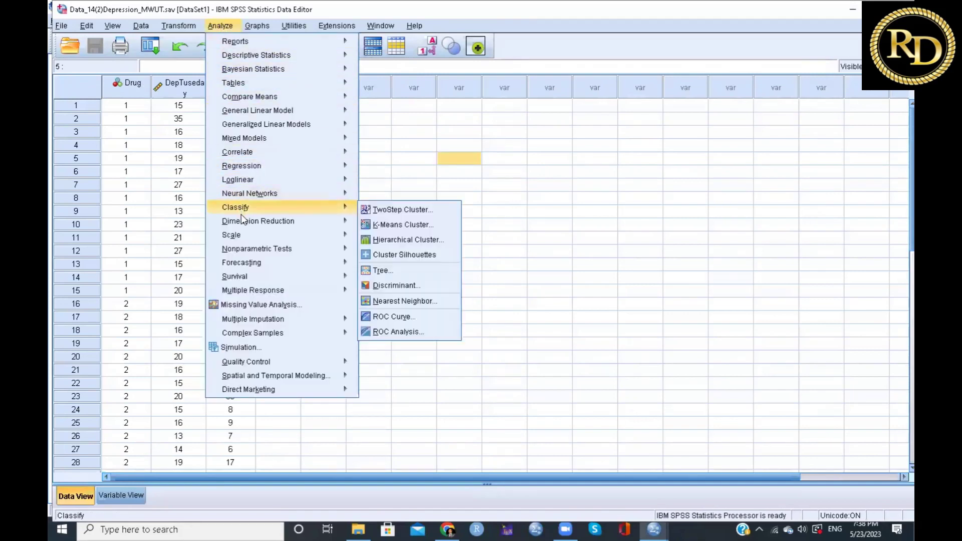
mouse_move(241, 219)
mouse_move(316, 249)
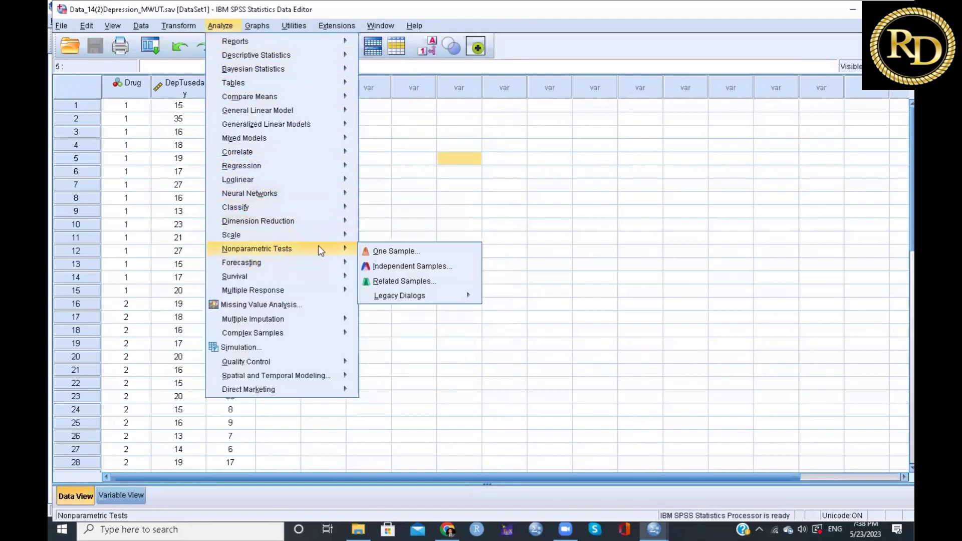
mouse_move(399, 297)
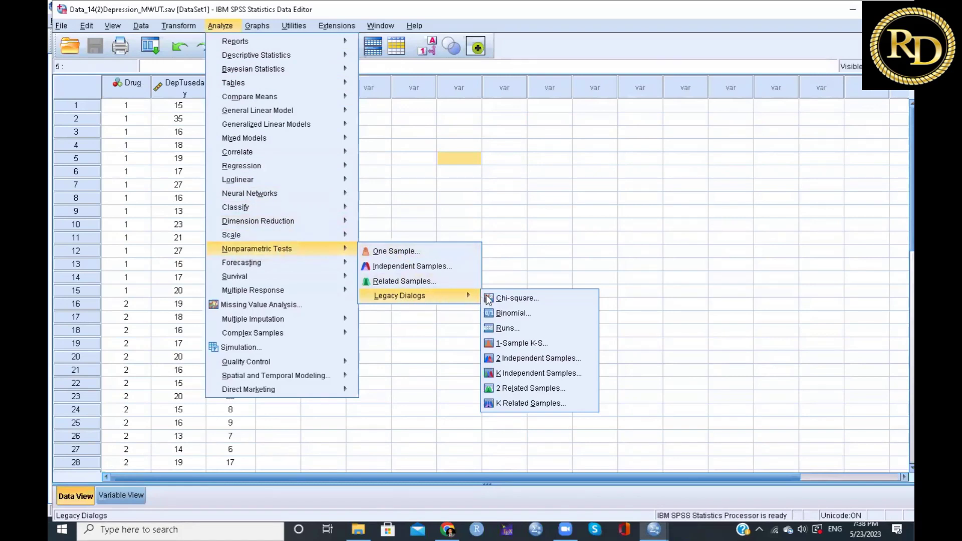
click(501, 344)
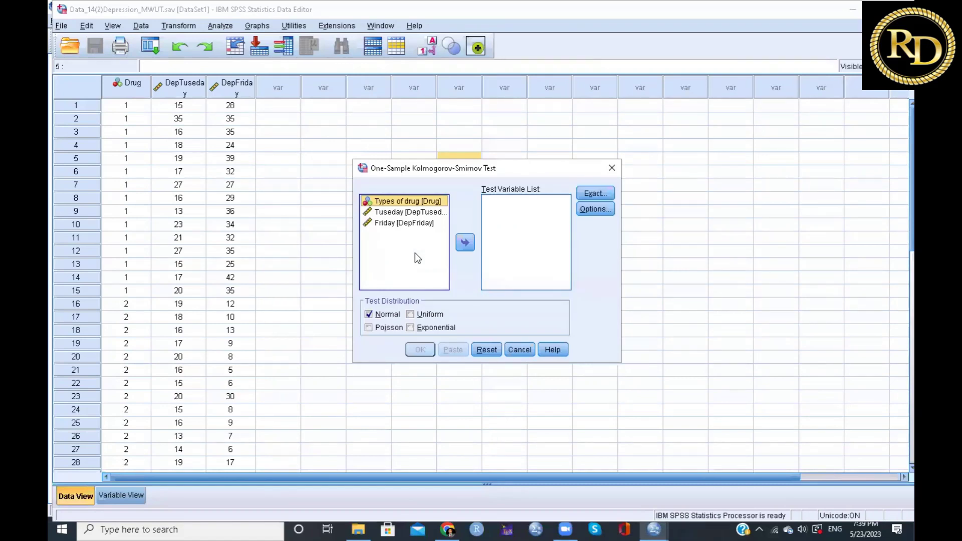
click(389, 214)
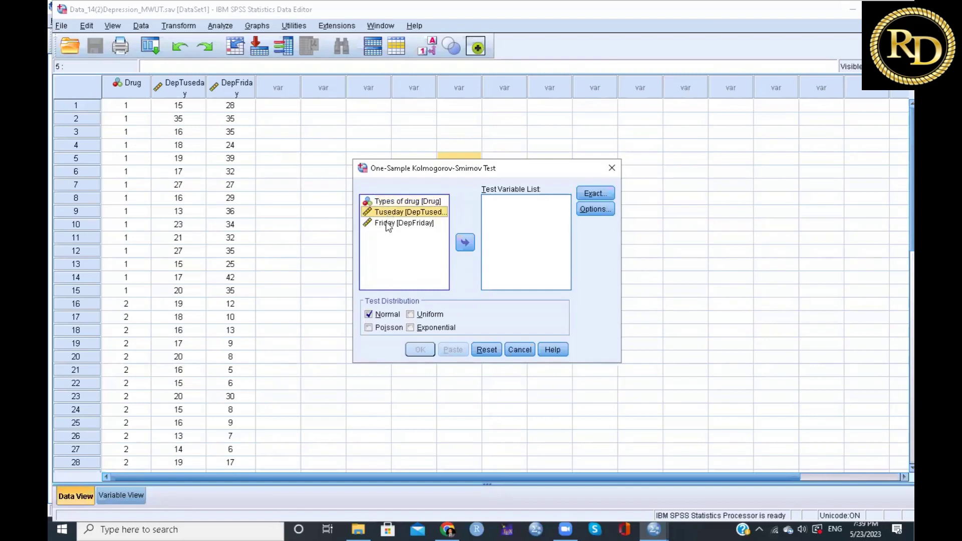
shift+click(386, 222)
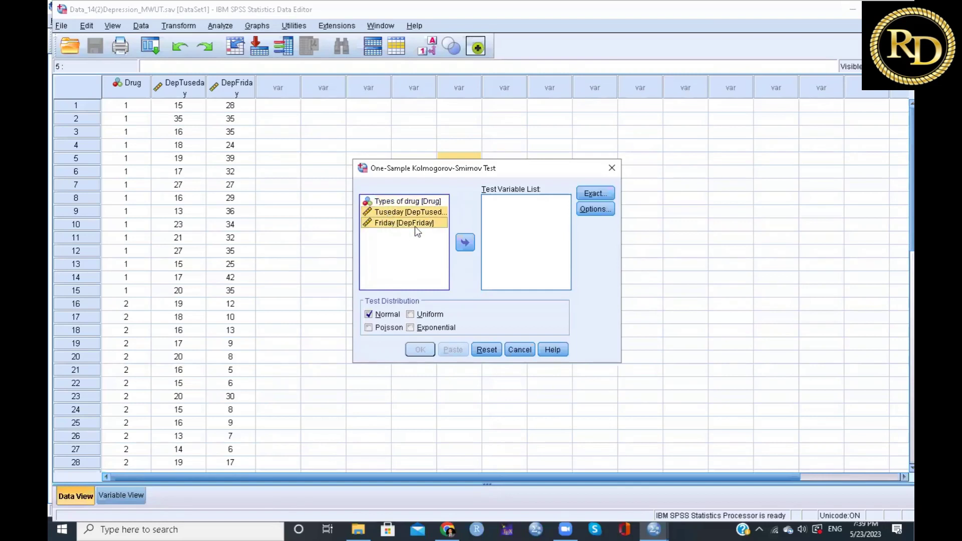
click(465, 243)
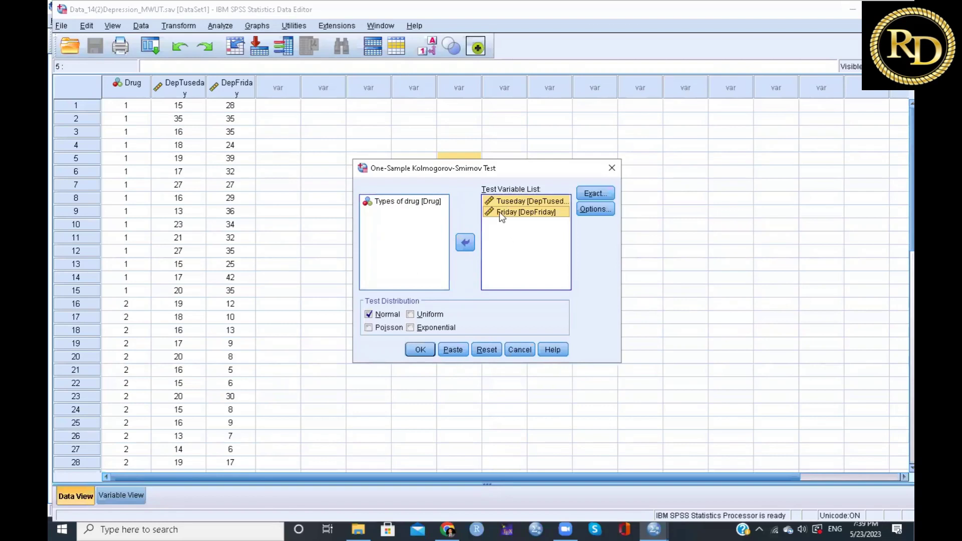
click(501, 214)
click(467, 242)
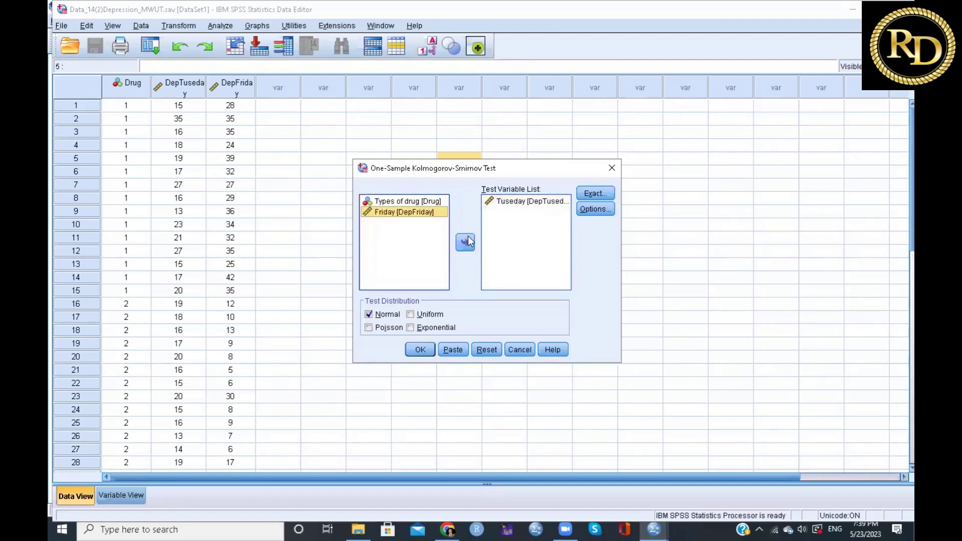
Add the Uniform, Exponential and Poisson test distributions, include descriptive statistics, and run the Kolmogorov-Smirnov test.
click(410, 314)
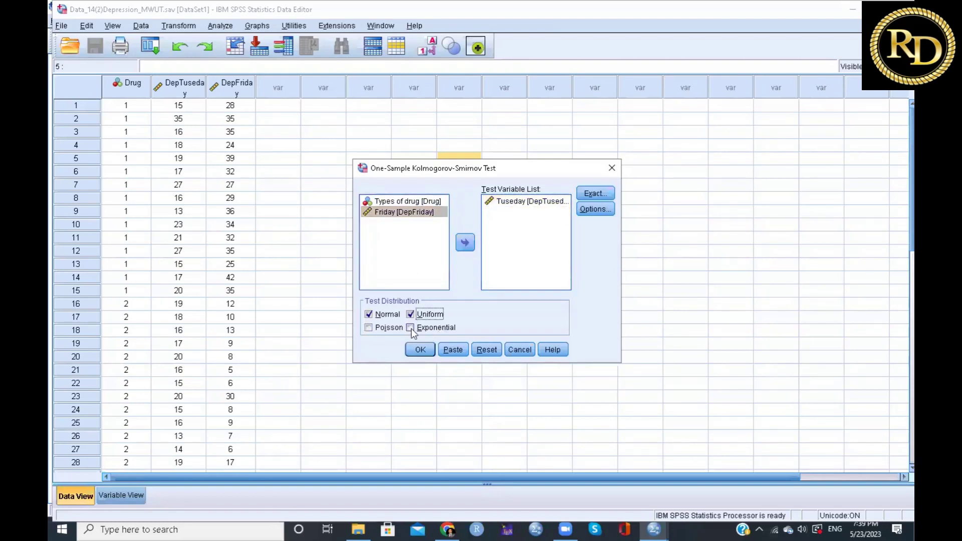
click(410, 327)
click(369, 329)
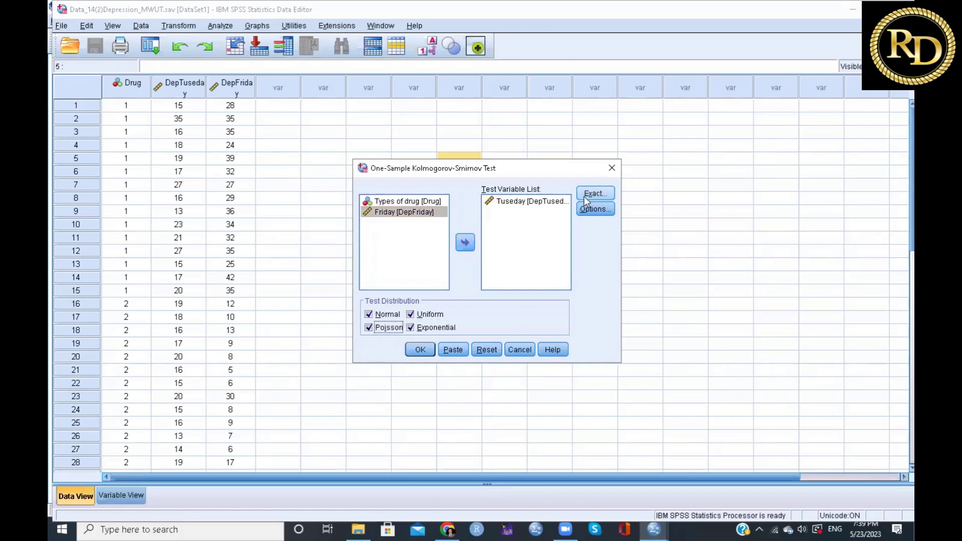
click(598, 210)
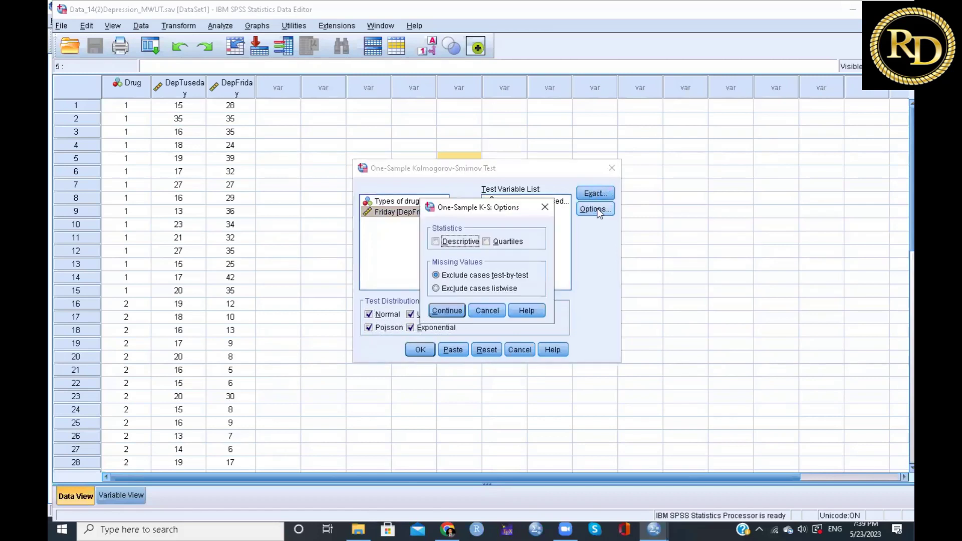
click(436, 241)
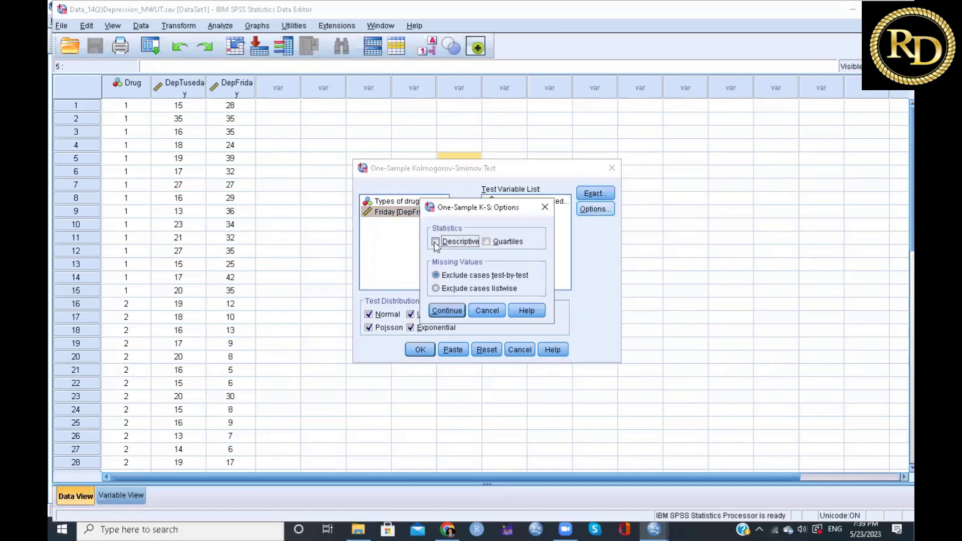
click(448, 311)
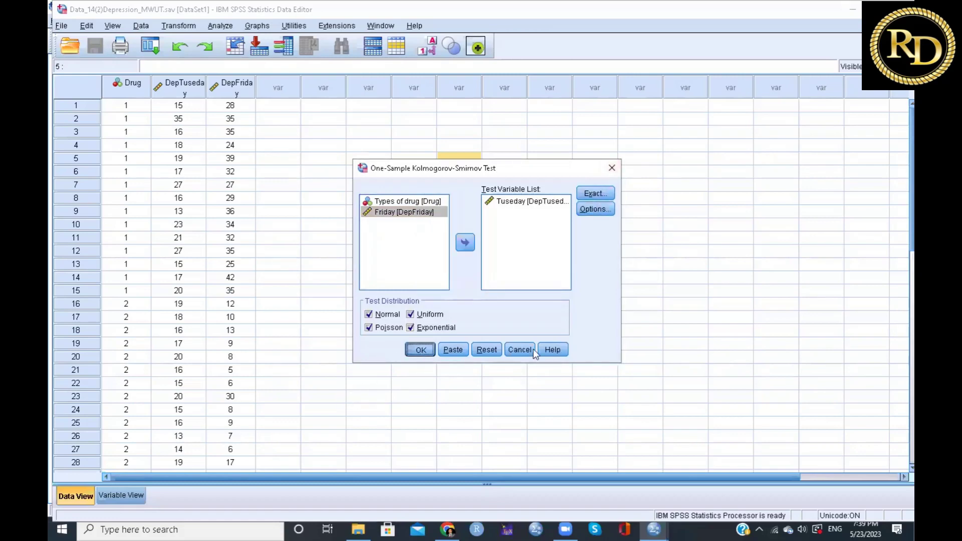
key(Return)
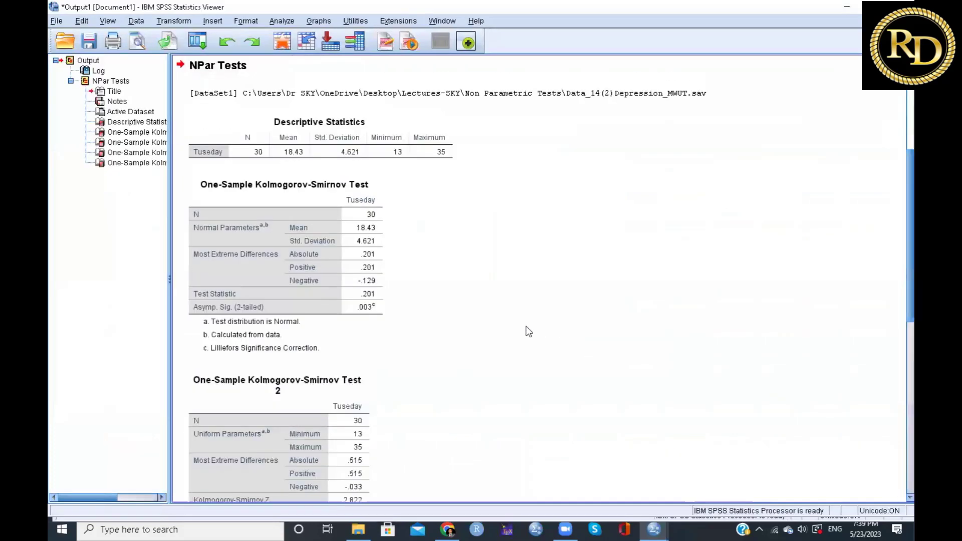
Examine the descriptive statistics and the significance values of the Normal, Uniform, Poisson and Exponential Kolmogorov-Smirnov tables for Tuseday.
click(267, 206)
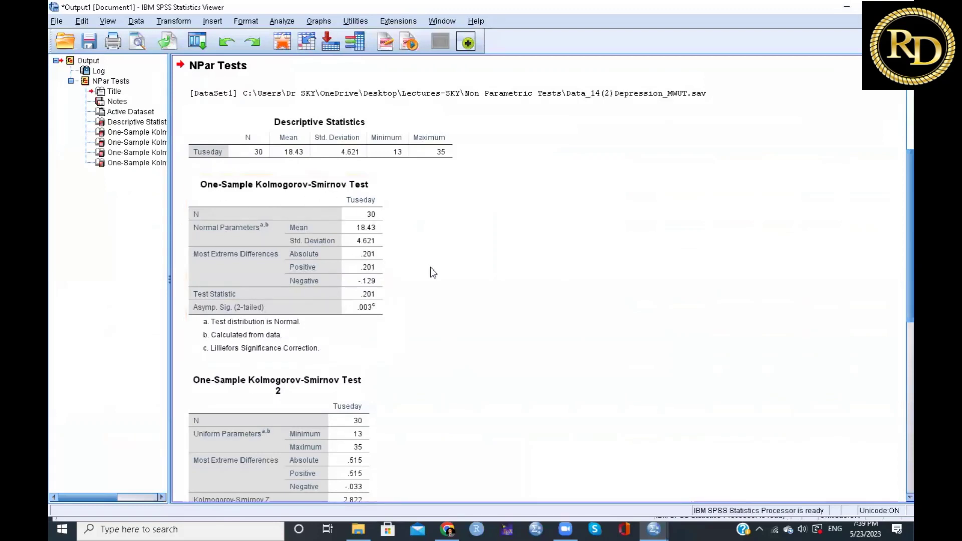
scroll(431, 273, down, 3)
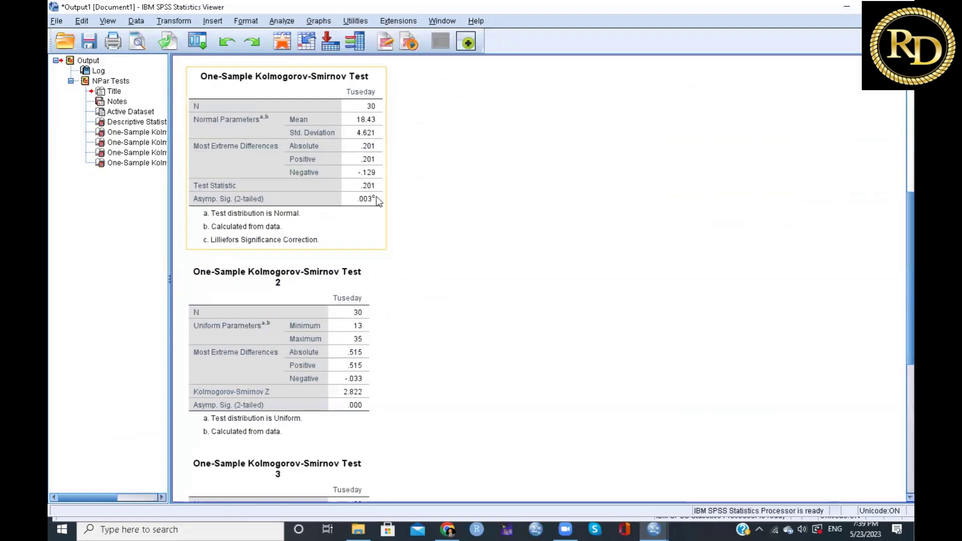
scroll(477, 211, up, 4)
scroll(477, 211, up, 2)
scroll(545, 244, down, 2)
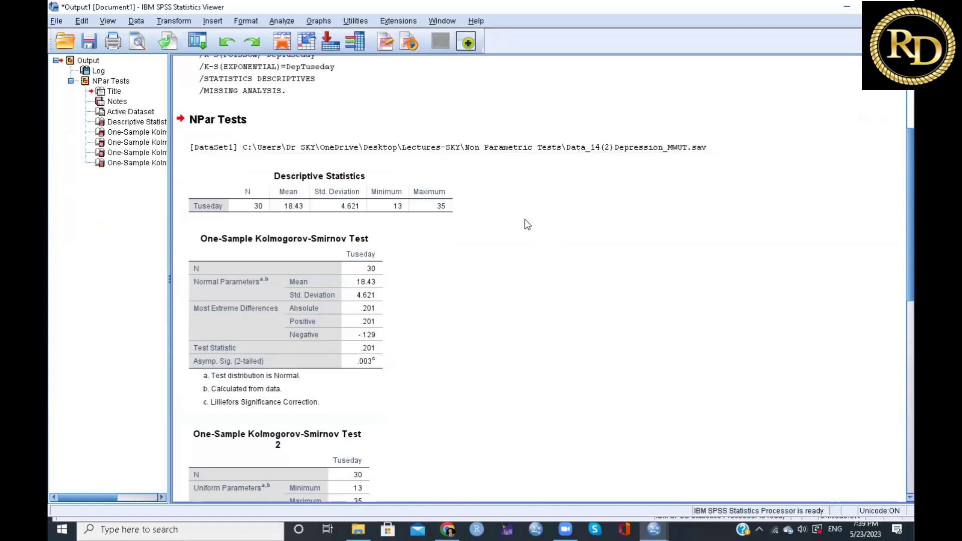
scroll(513, 216, down, 2)
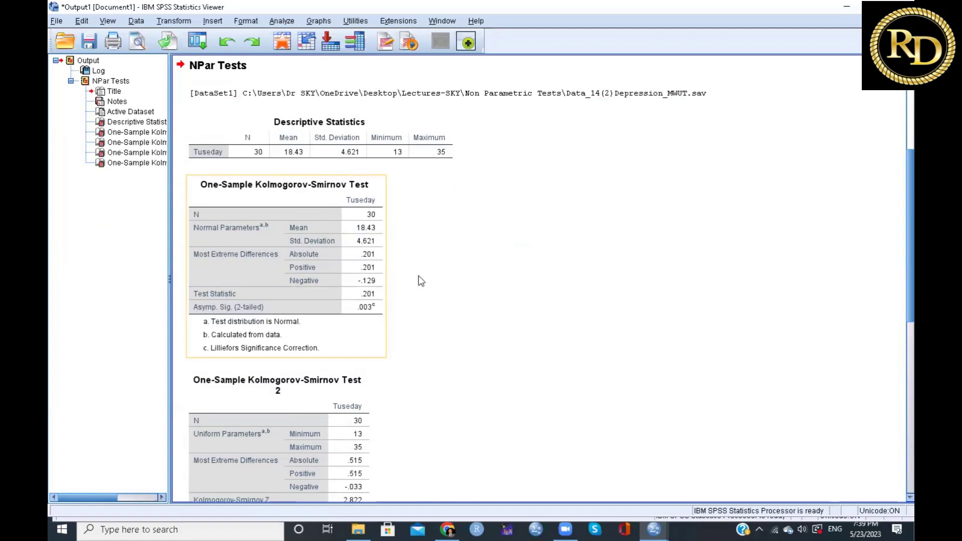
scroll(446, 271, down, 2)
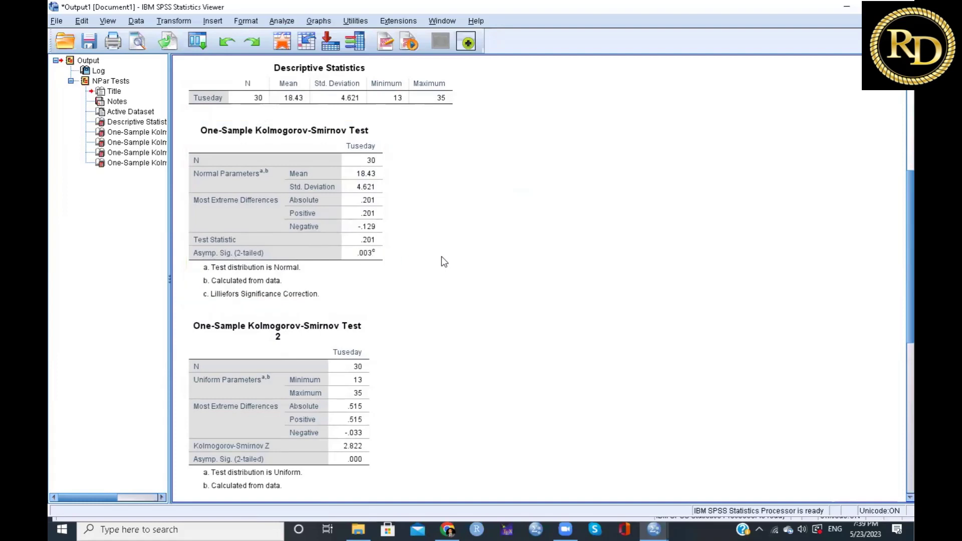
scroll(444, 262, down, 3)
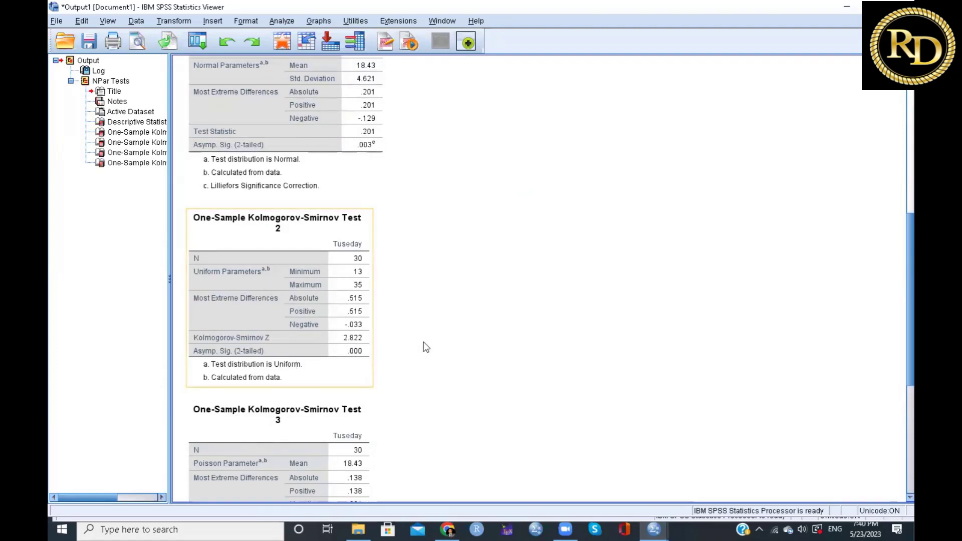
scroll(479, 322, down, 4)
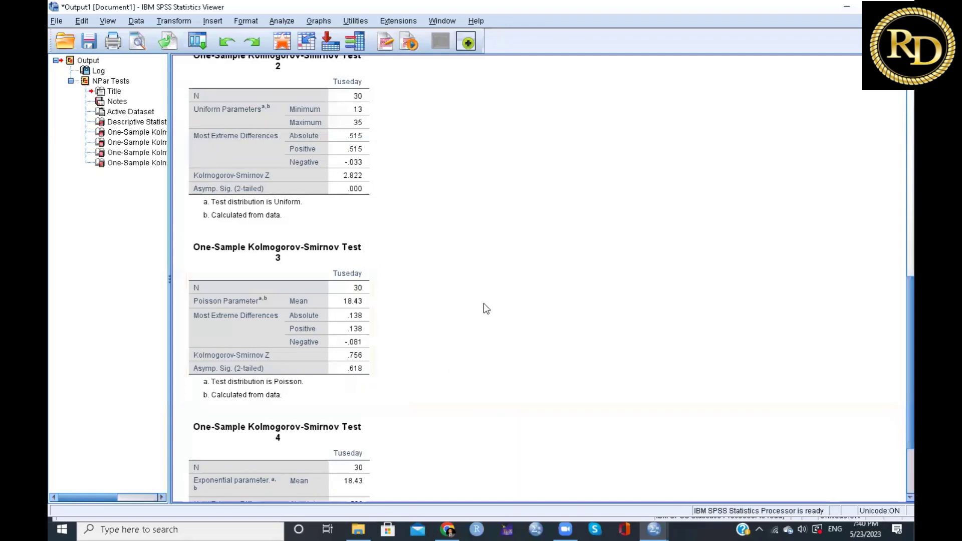
scroll(466, 323, down, 3)
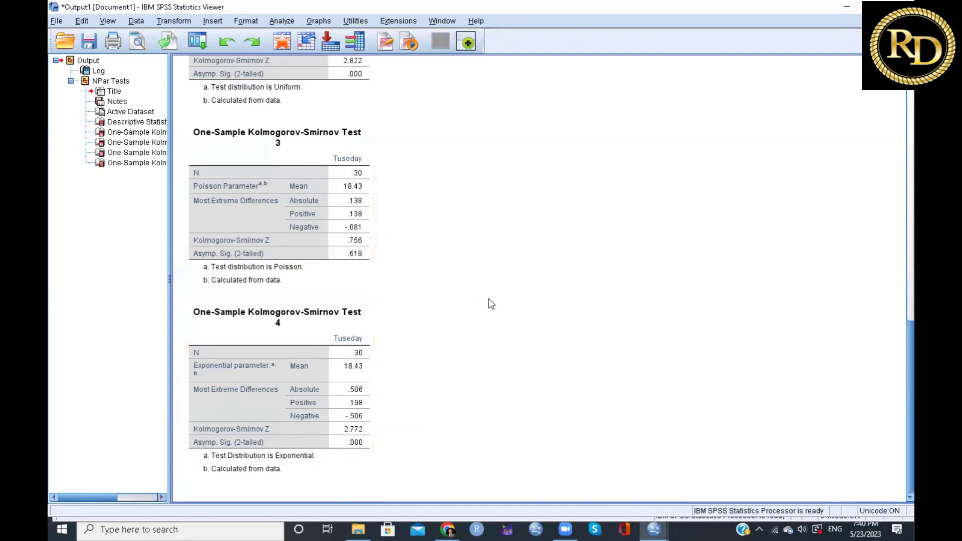
scroll(491, 303, up, 15)
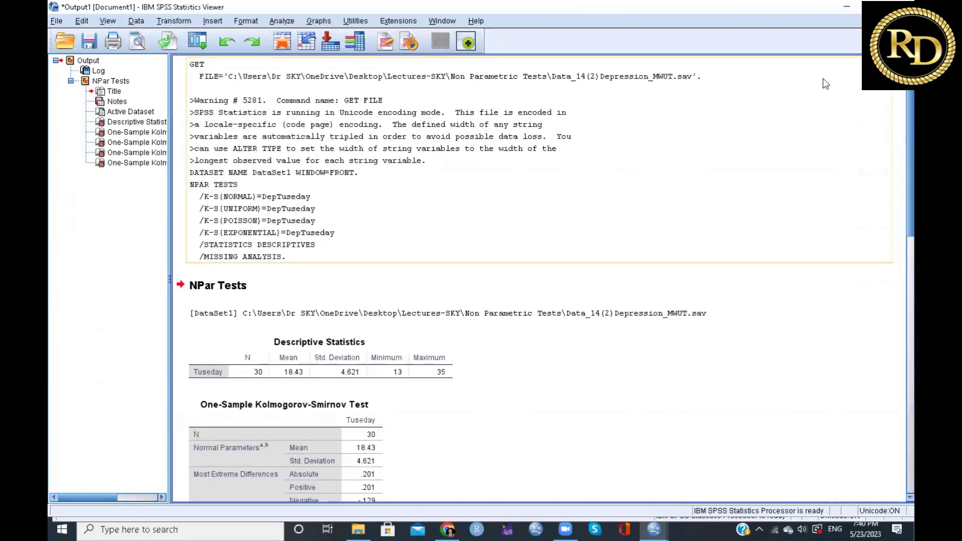
Close the Kolmogorov-Smirnov output without saving it and return to the depression data.
click(903, 7)
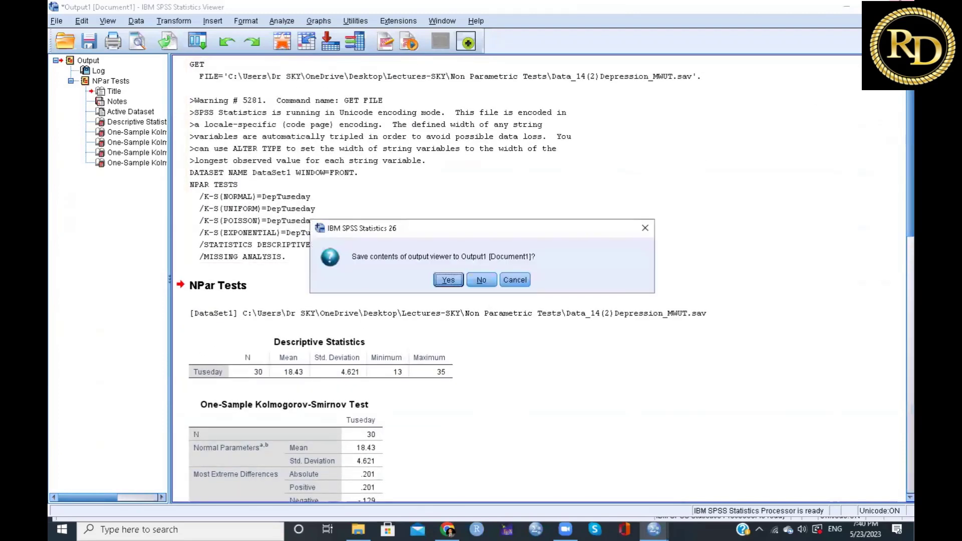
click(452, 285)
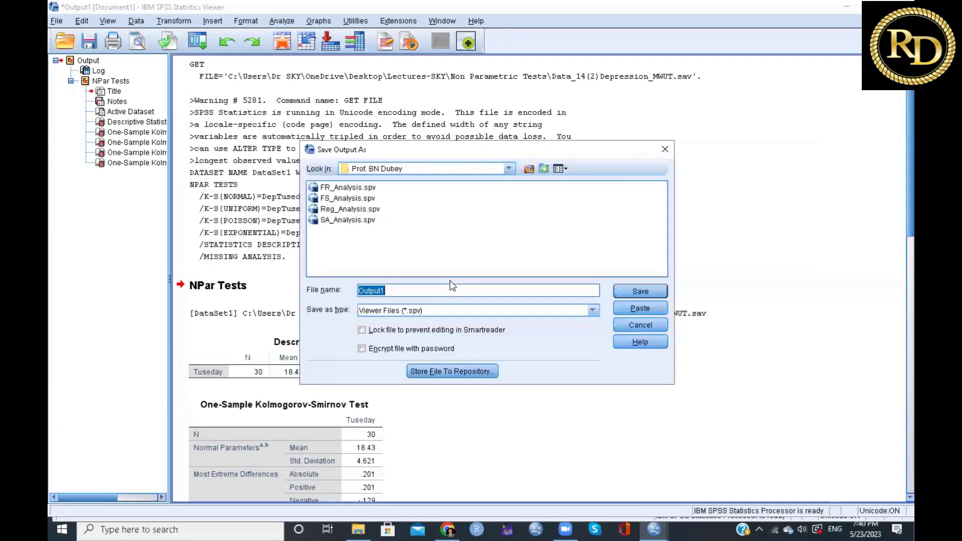
click(665, 152)
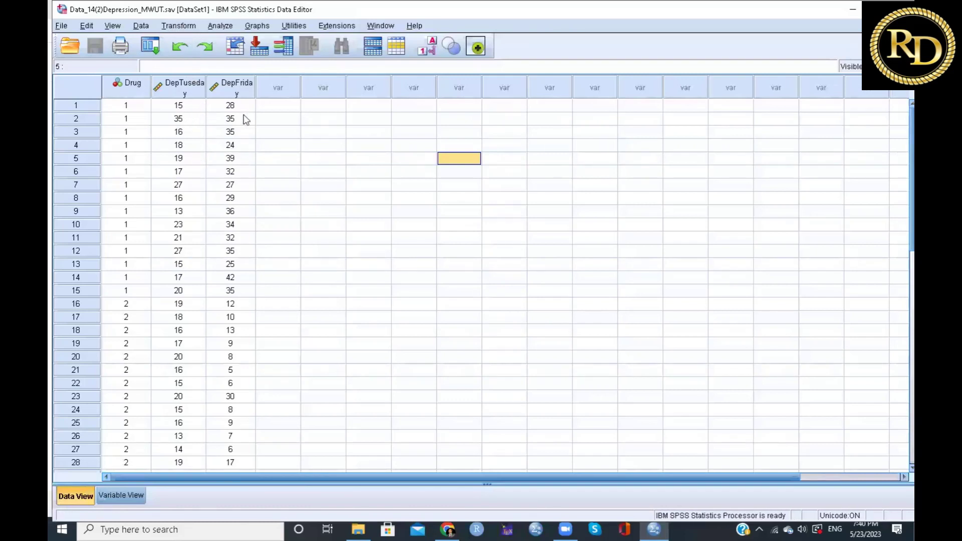
Start the legacy nonparametric Binomial test with Tuseday as the only test variable.
click(218, 26)
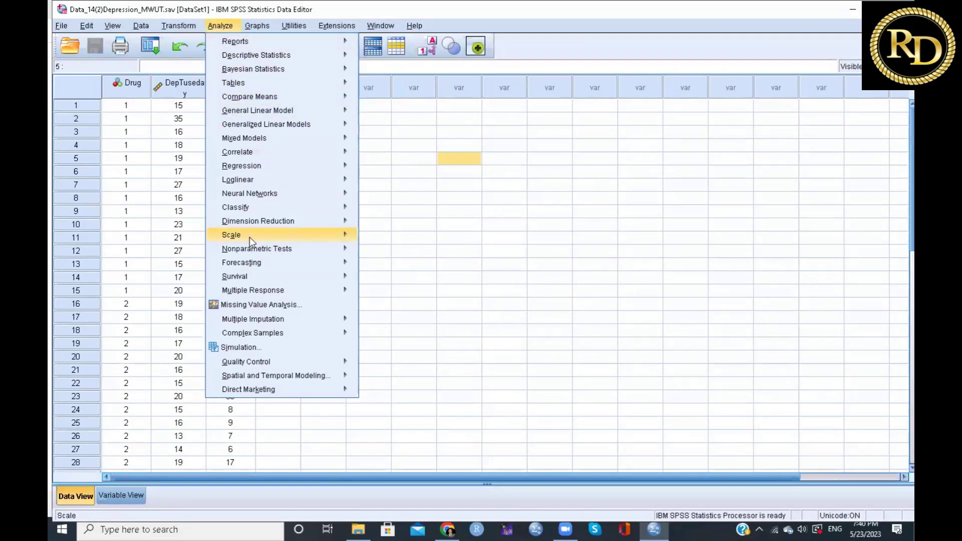
mouse_move(247, 252)
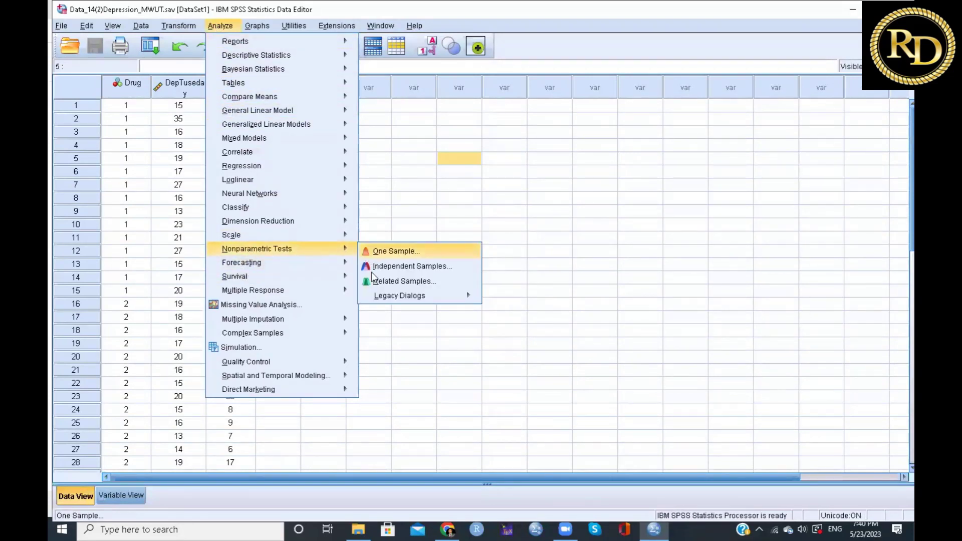
mouse_move(396, 296)
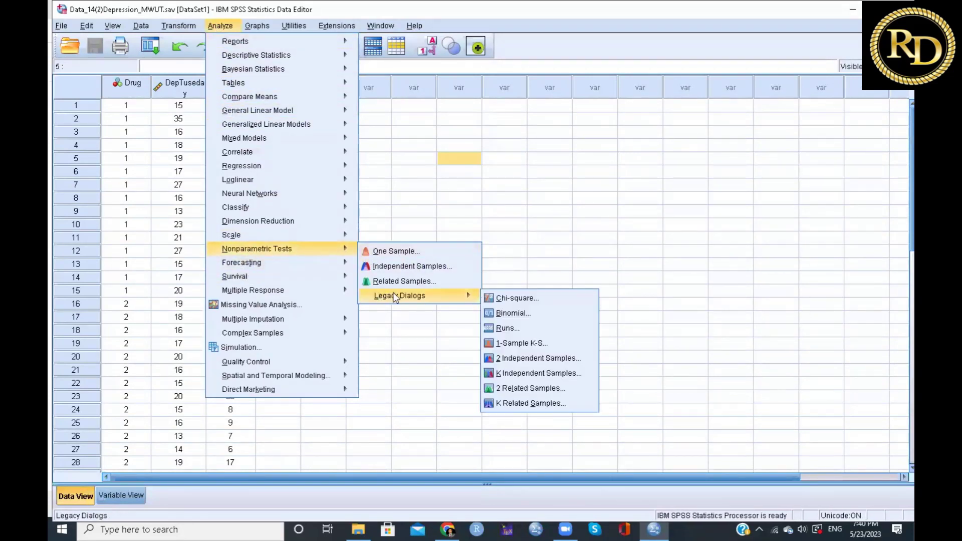
click(507, 315)
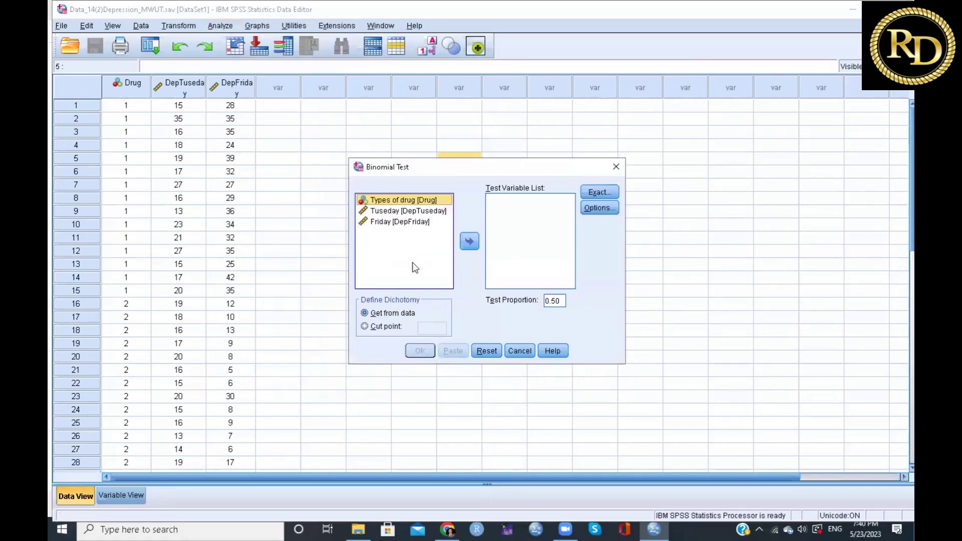
click(404, 211)
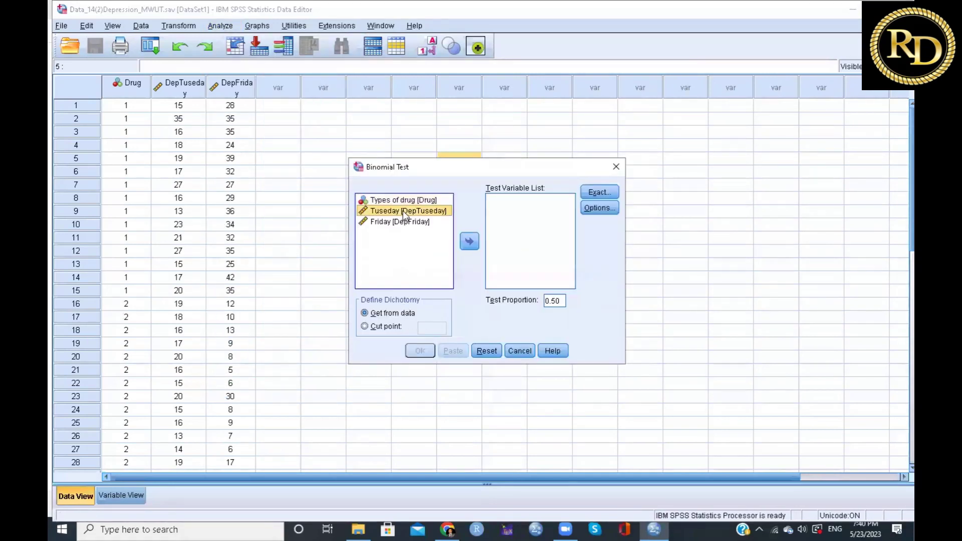
click(471, 243)
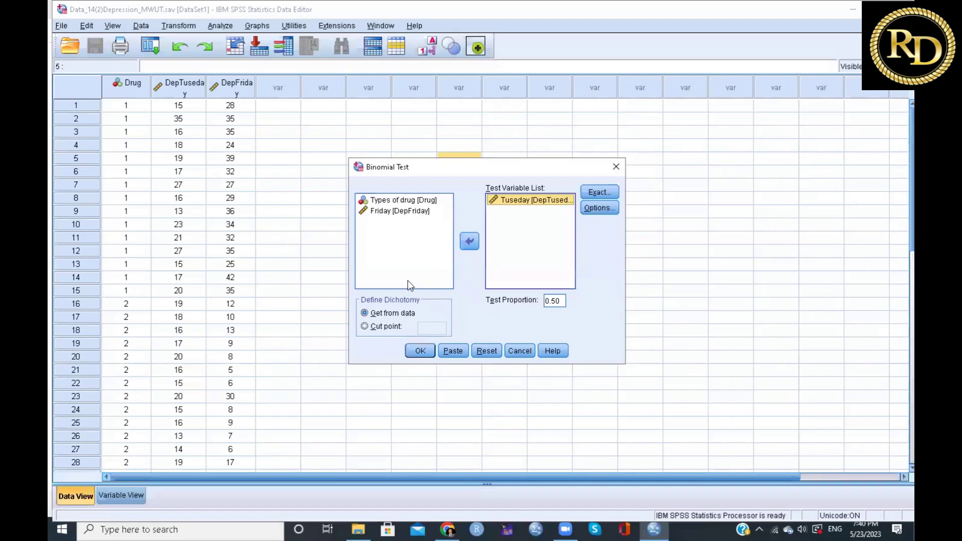
Include descriptive statistics, keep the asymptotic-only method, and run the Binomial test with a test proportion of 0.50.
click(603, 208)
click(436, 242)
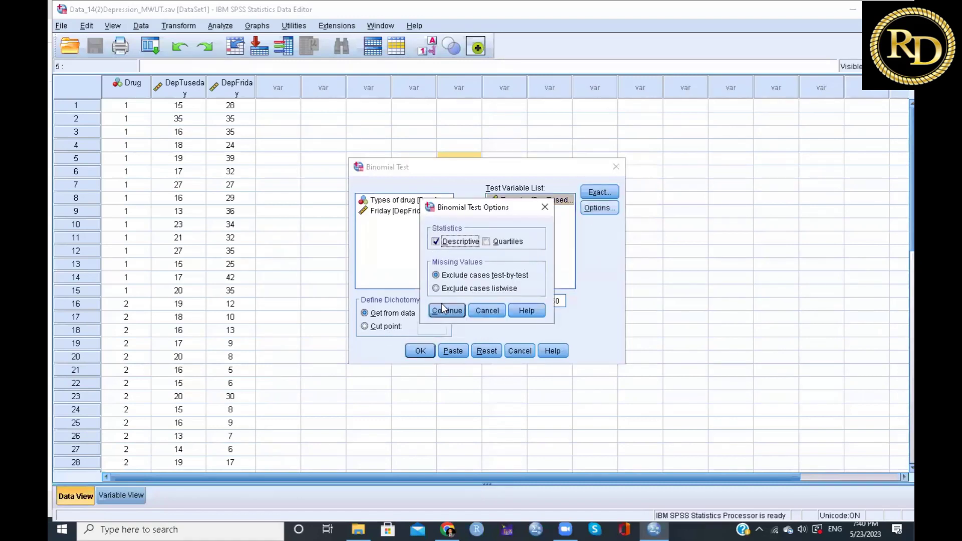
click(447, 311)
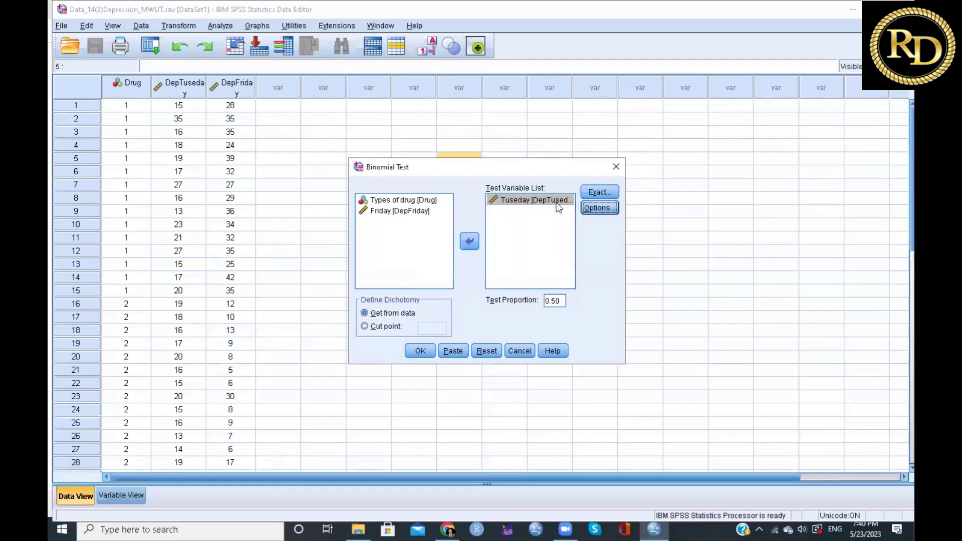
click(599, 192)
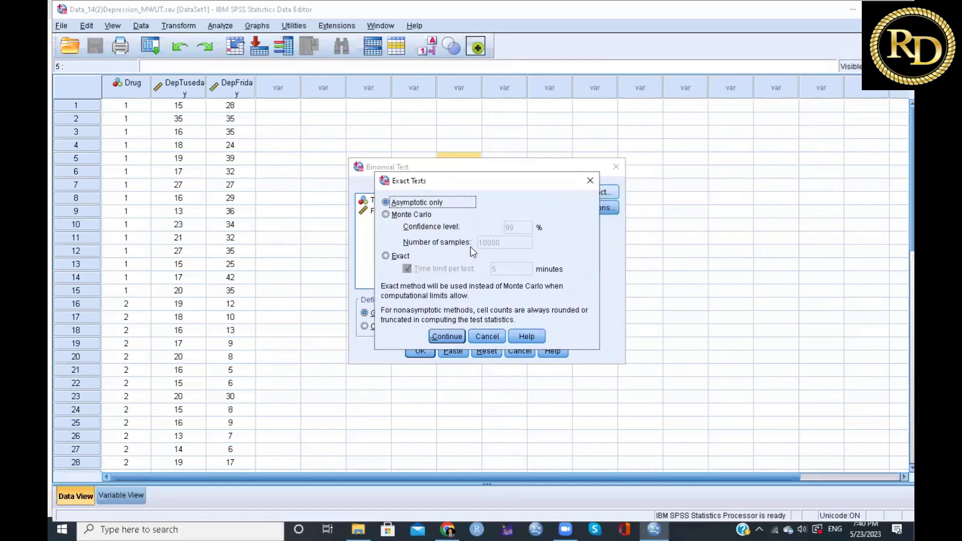
click(449, 337)
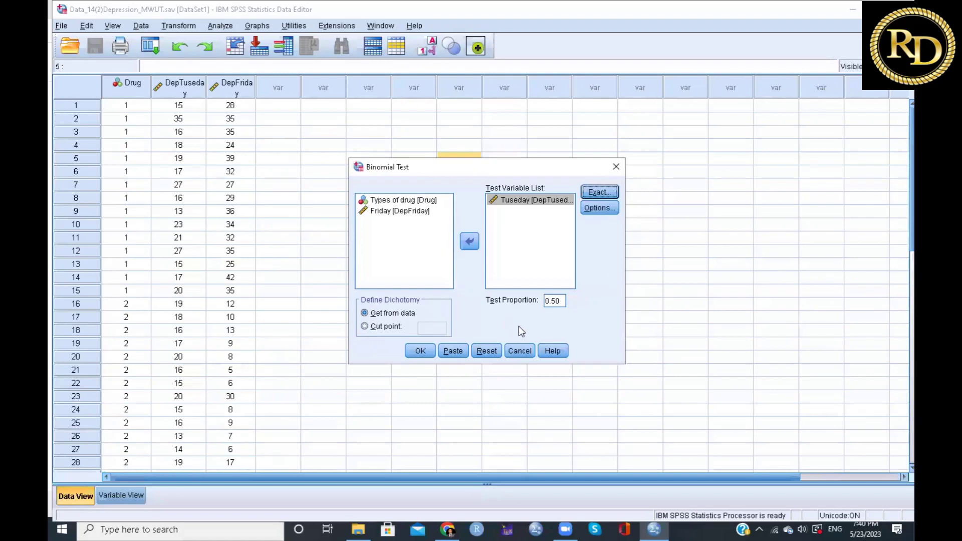
click(421, 350)
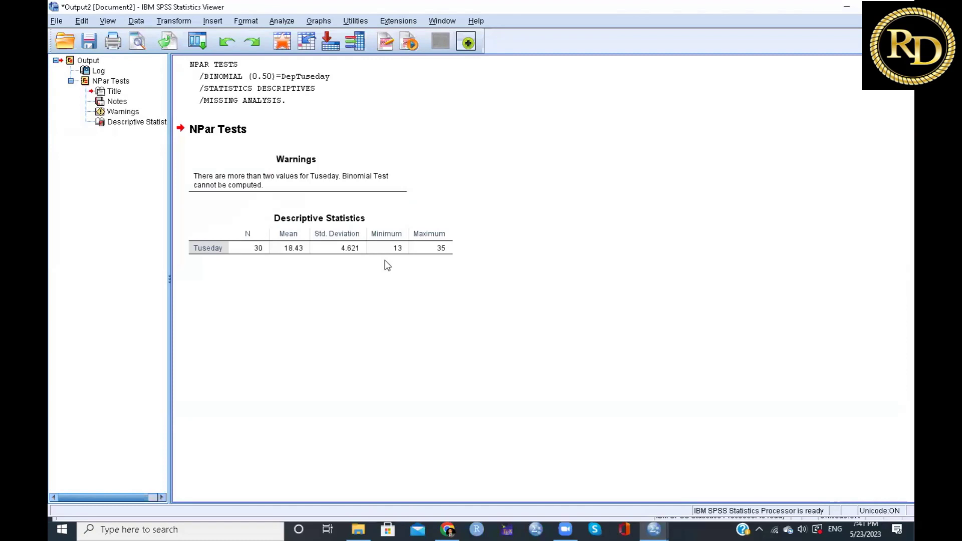
Close the Binomial test output without saving it and return to the depression data.
click(718, 88)
key(alt+F4)
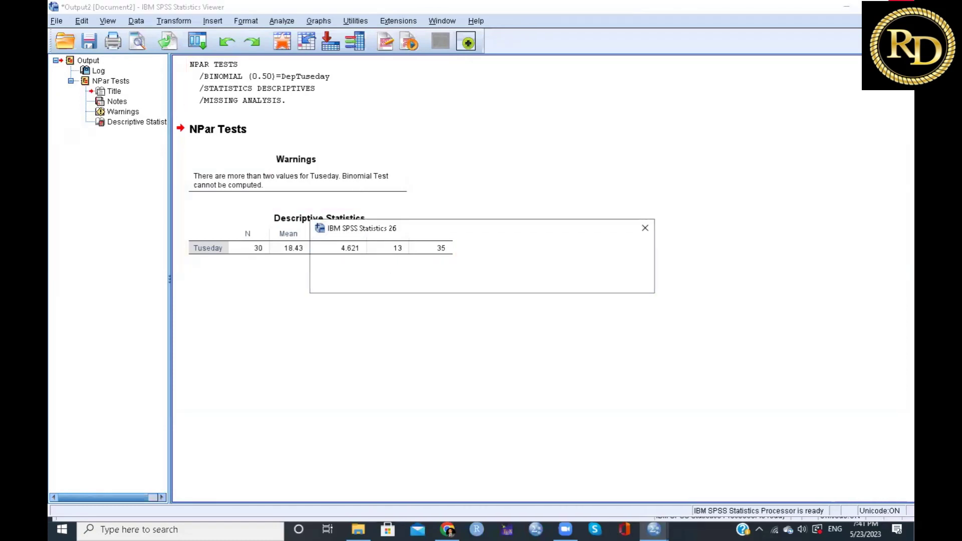
click(472, 288)
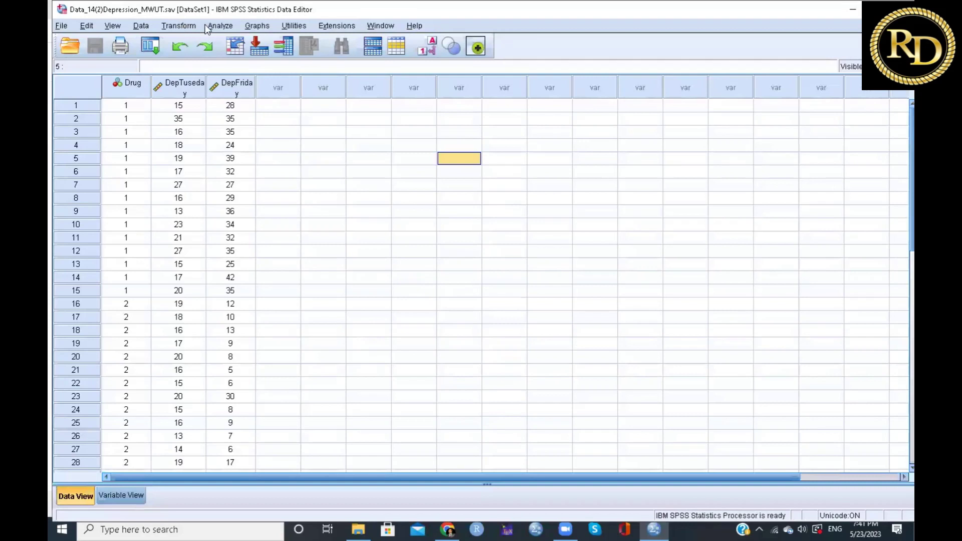
Start the legacy nonparametric Runs test with Tuseday as the only test variable.
click(220, 25)
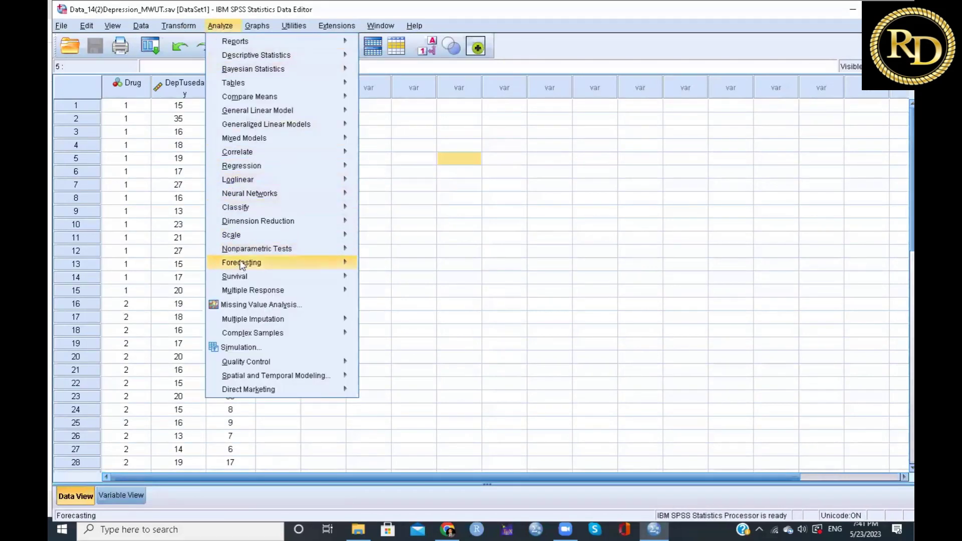
mouse_move(286, 248)
mouse_move(392, 297)
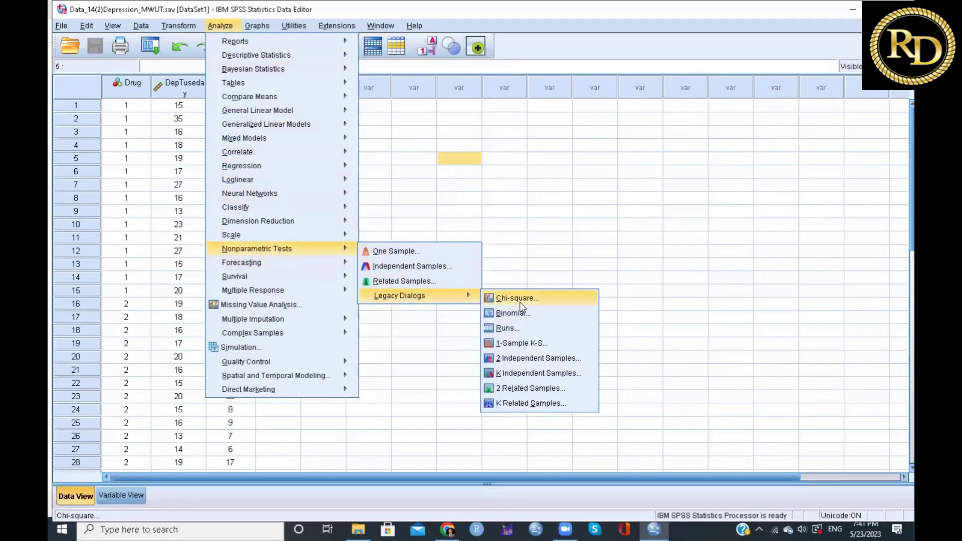
click(513, 330)
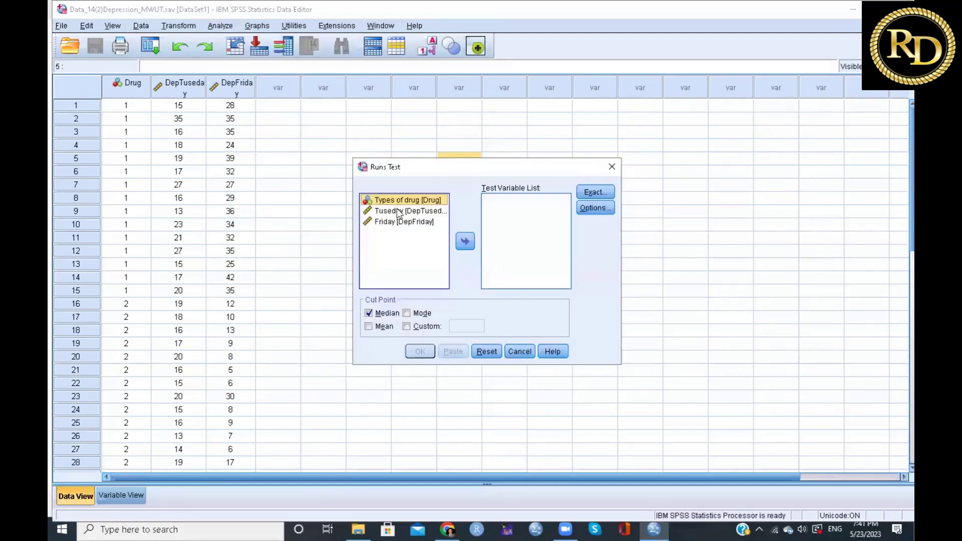
click(398, 211)
click(467, 243)
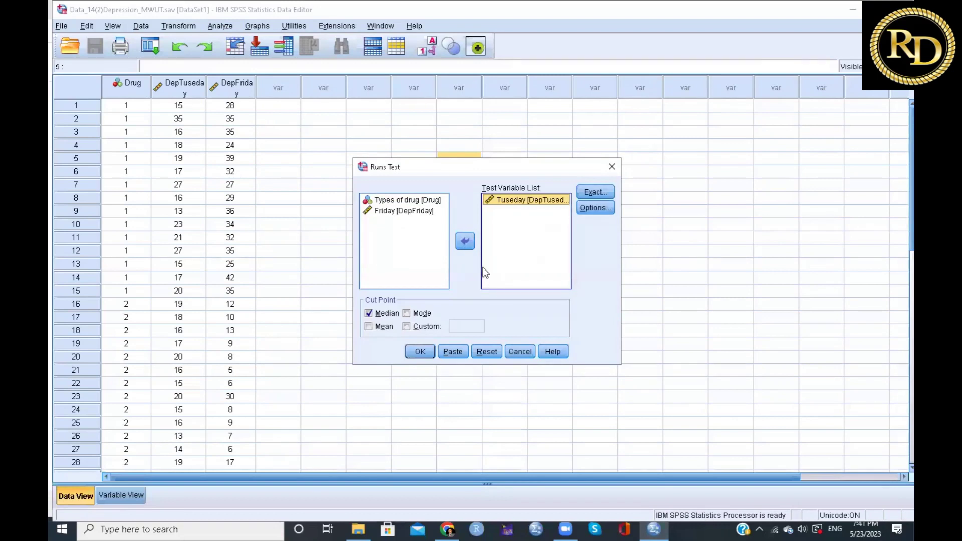
Include descriptive statistics and run the Runs test with the median as the cut point.
click(597, 208)
click(436, 242)
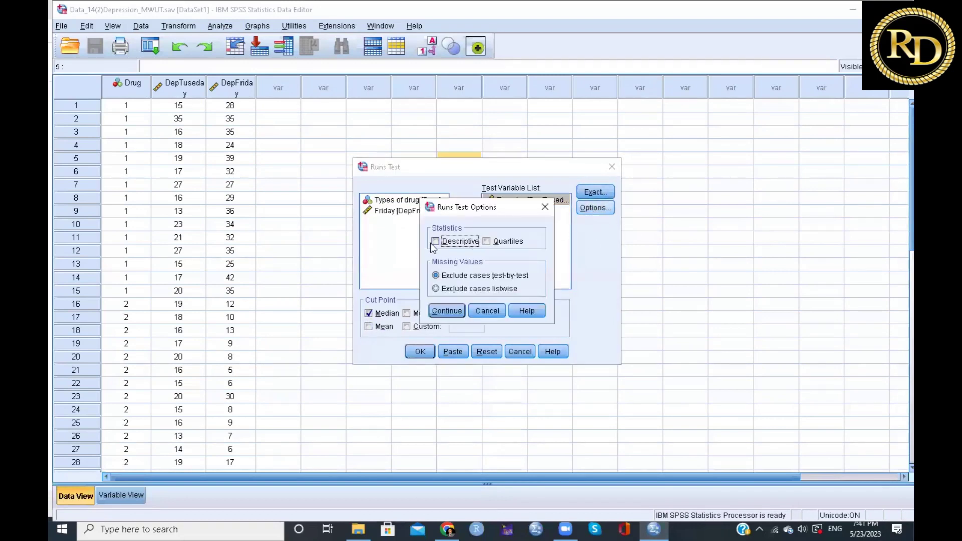
click(438, 312)
click(420, 352)
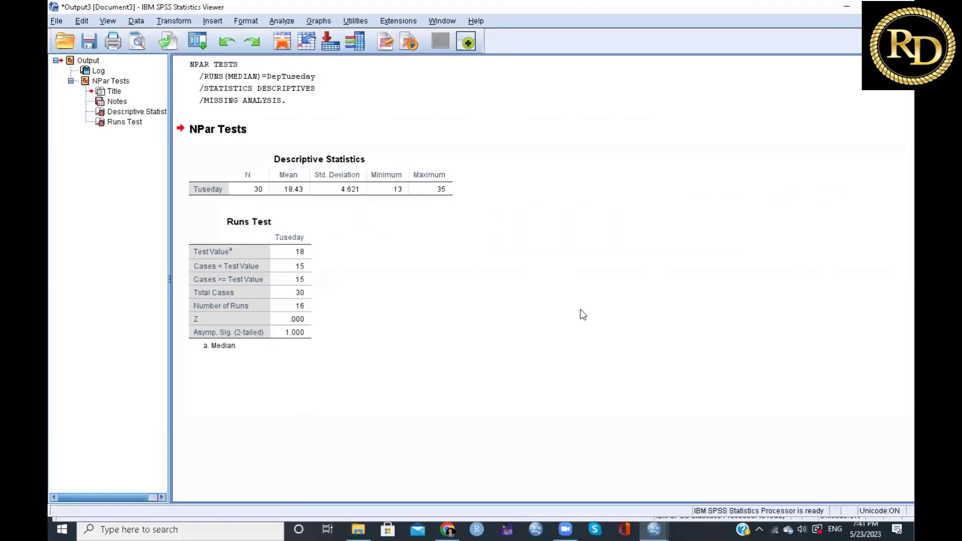
Examine the Runs Test table for Tuseday, including the Z value, the two-tailed significance and the median footnote.
click(242, 342)
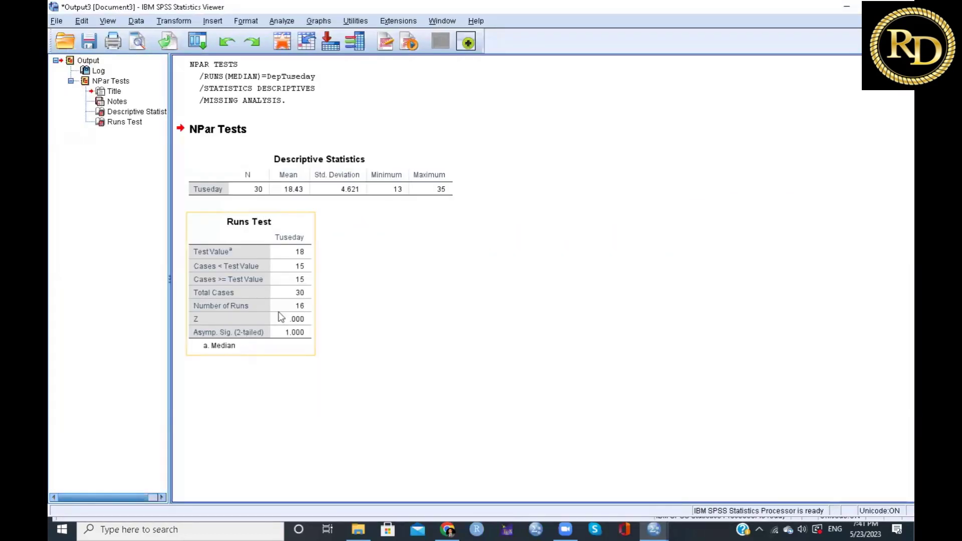
click(386, 329)
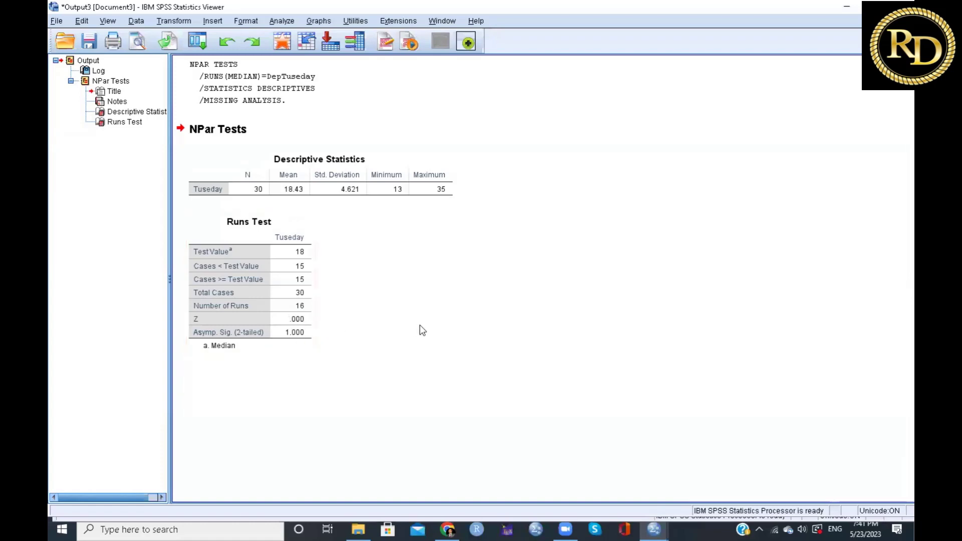
click(278, 327)
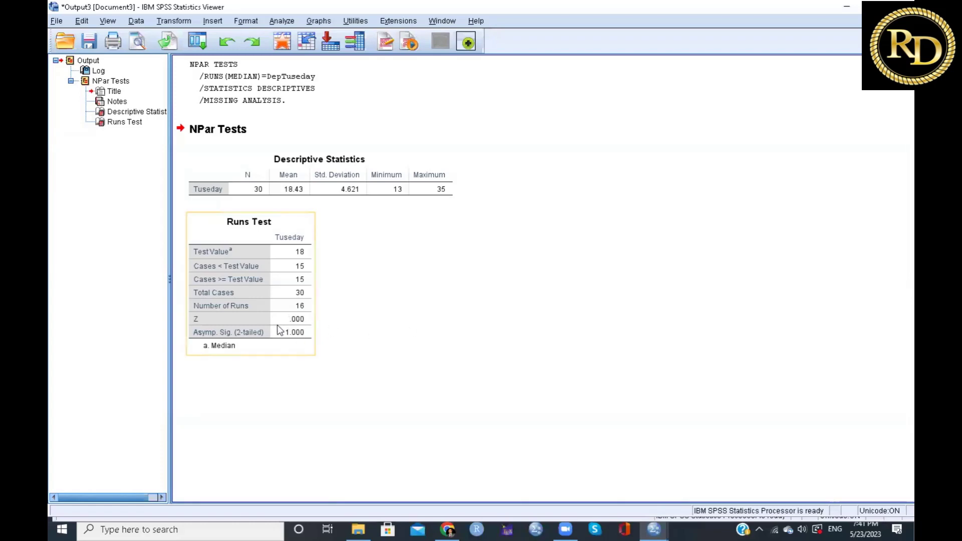
click(345, 336)
click(249, 347)
click(374, 334)
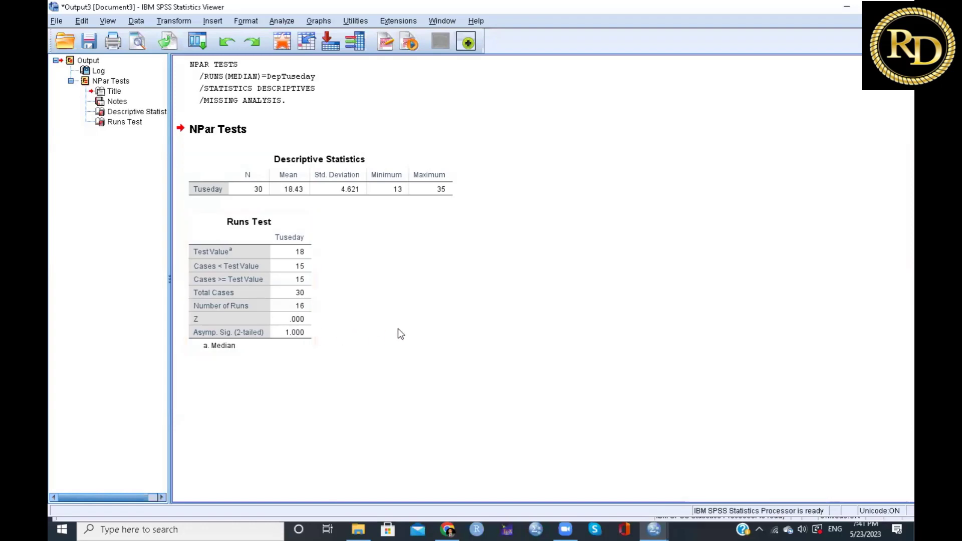
Leave the Runs test output and return to the depression data.
click(862, 85)
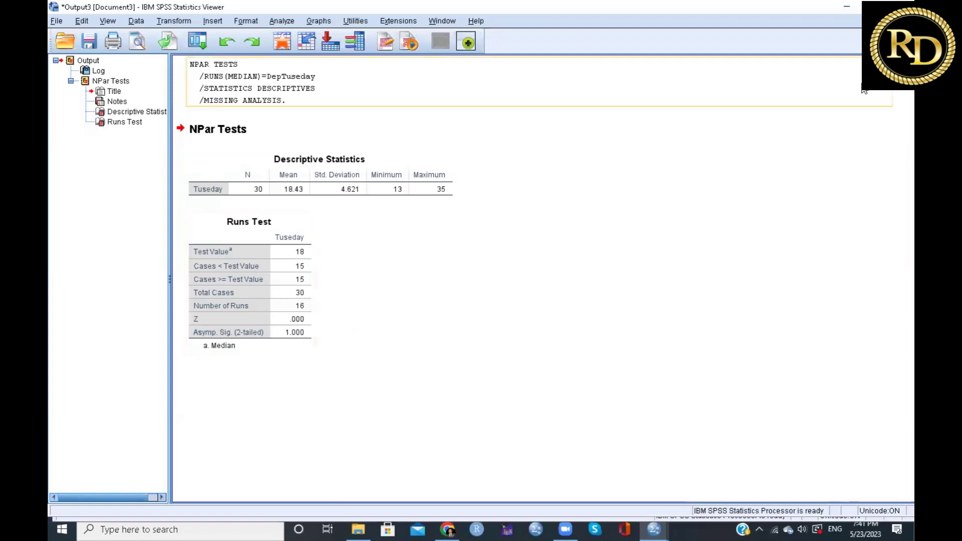
click(902, 76)
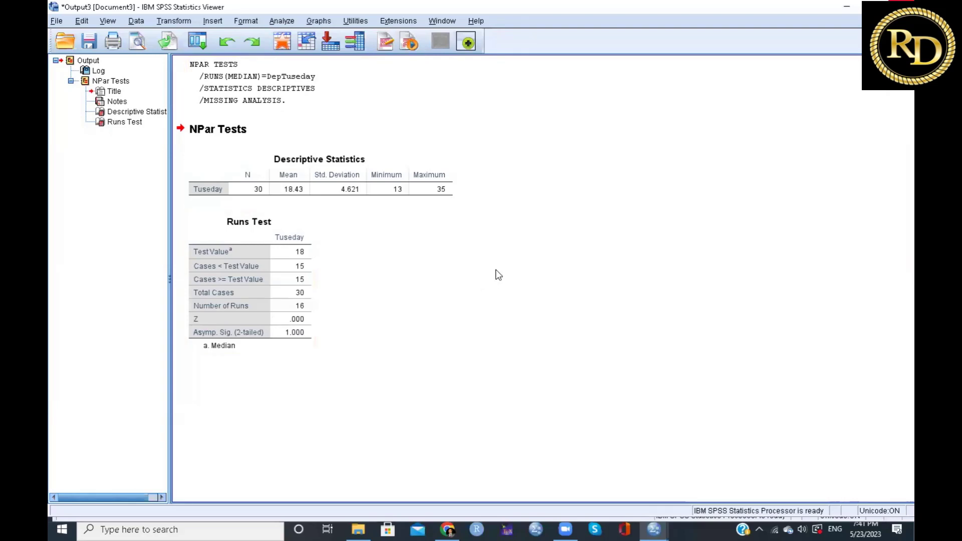
key(alt+Tab)
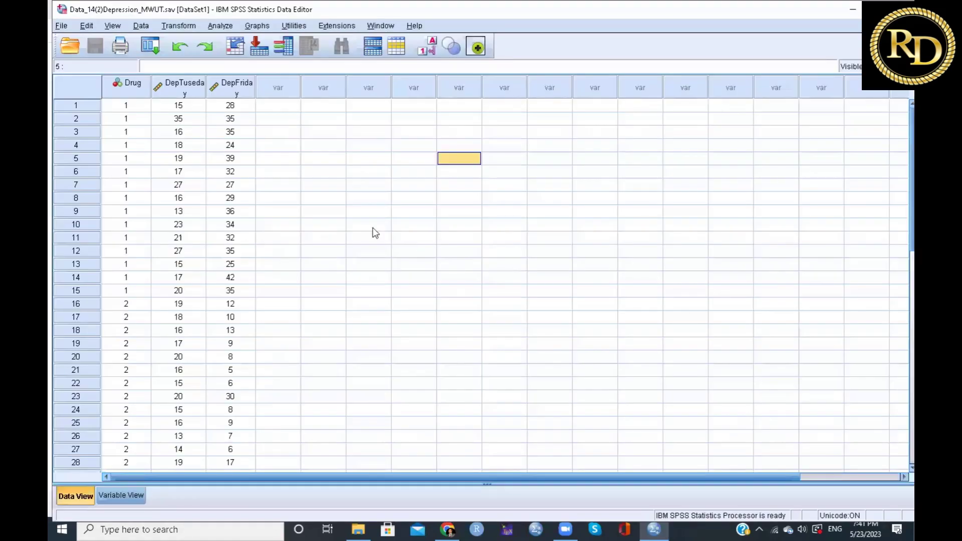
Start the legacy nonparametric two-independent-samples test with Tuseday as the test variable.
click(219, 26)
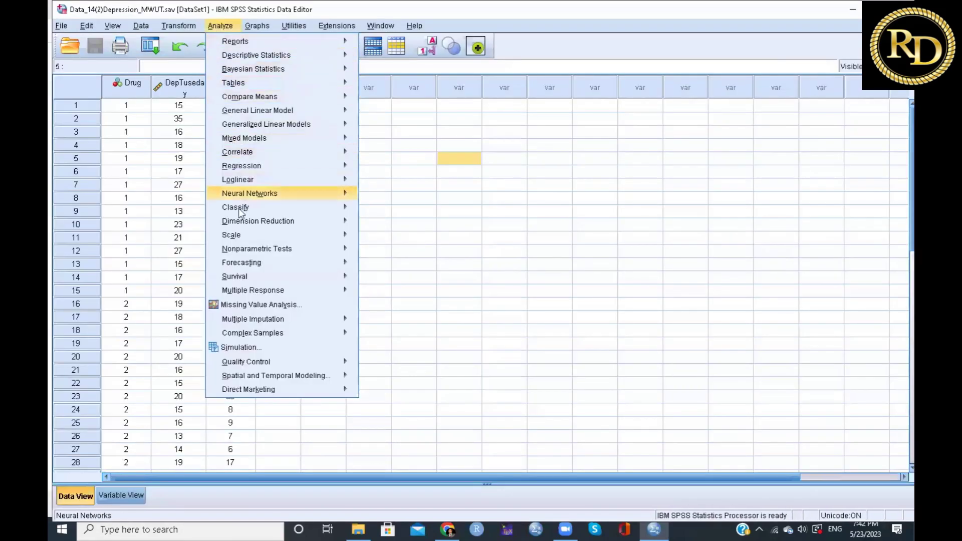
mouse_move(239, 252)
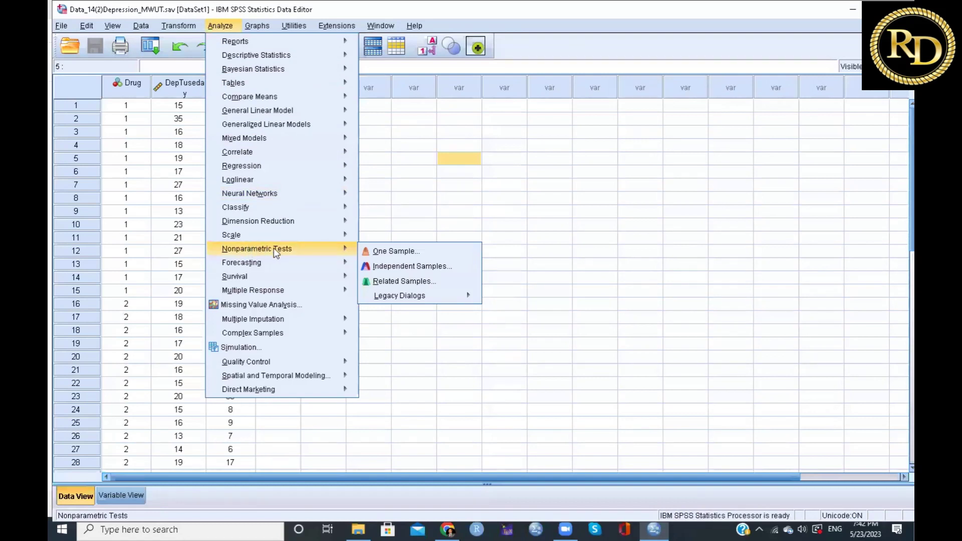
mouse_move(406, 299)
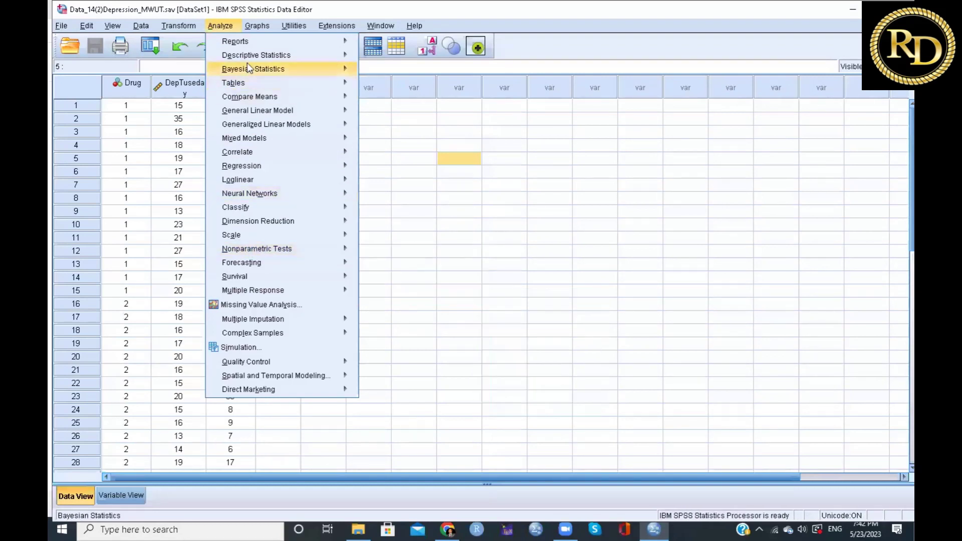
mouse_move(275, 253)
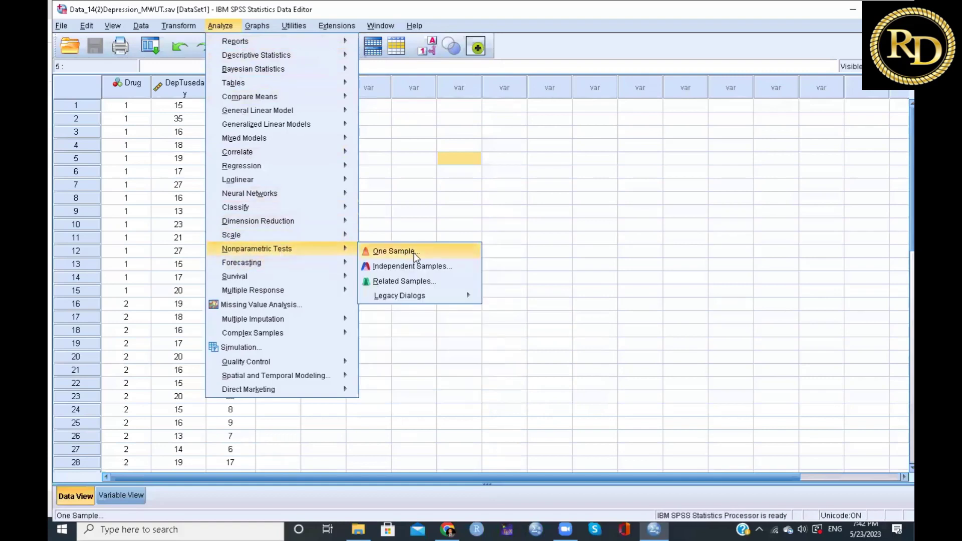
mouse_move(457, 297)
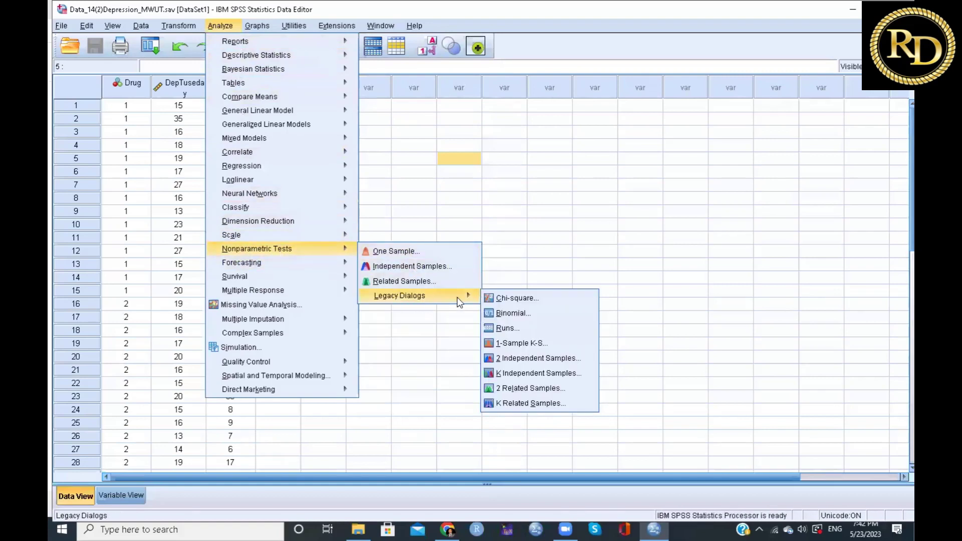
click(532, 359)
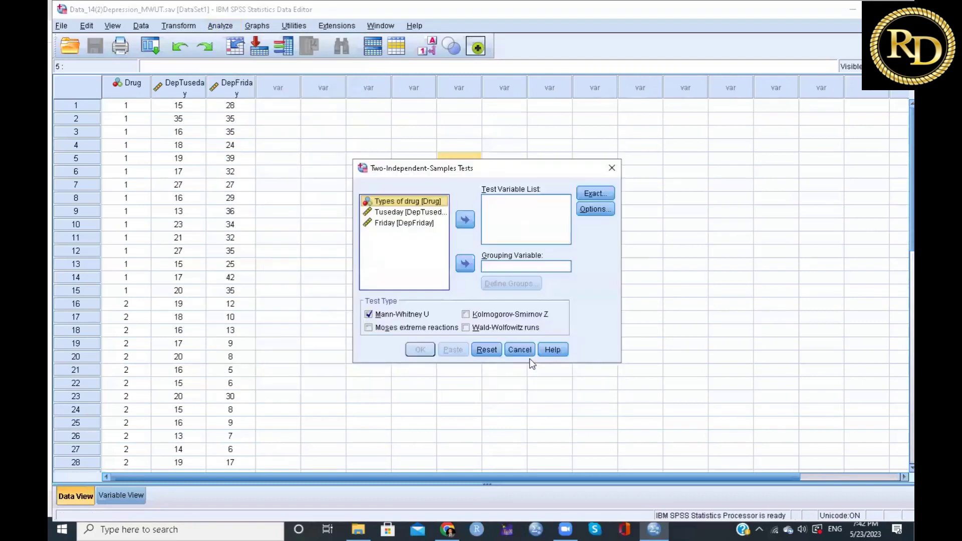
click(400, 213)
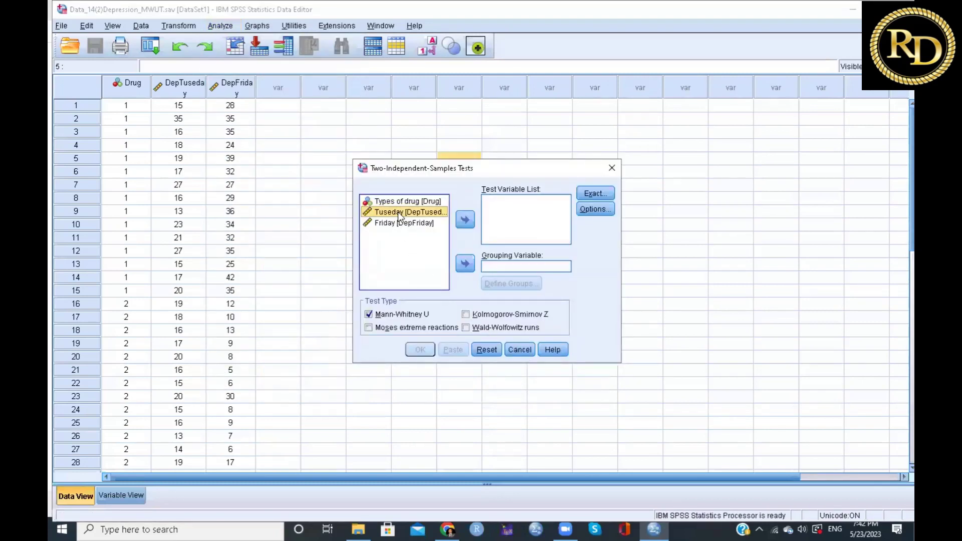
click(465, 220)
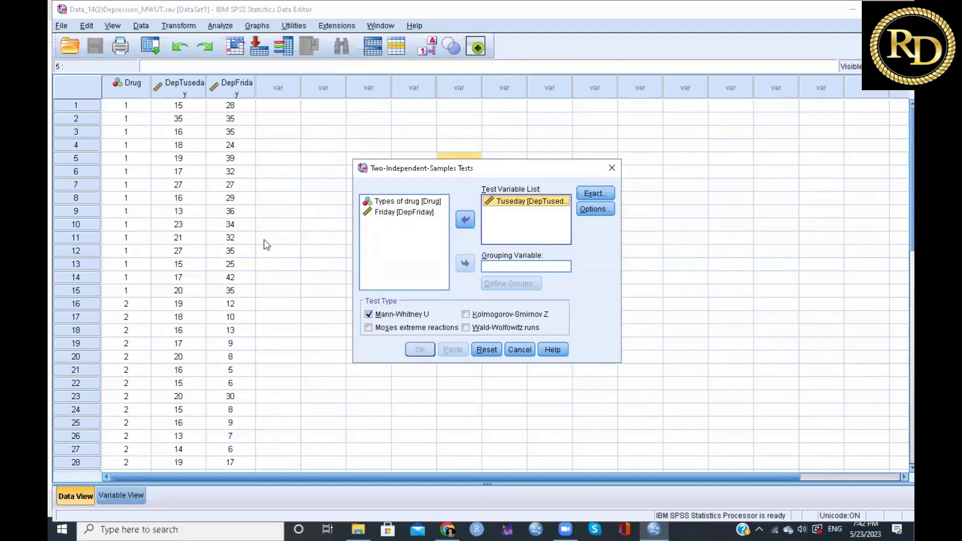
Set Types of drug as the grouping variable, with group 1 defined as 1 and group 2 as 2.
click(401, 204)
click(465, 264)
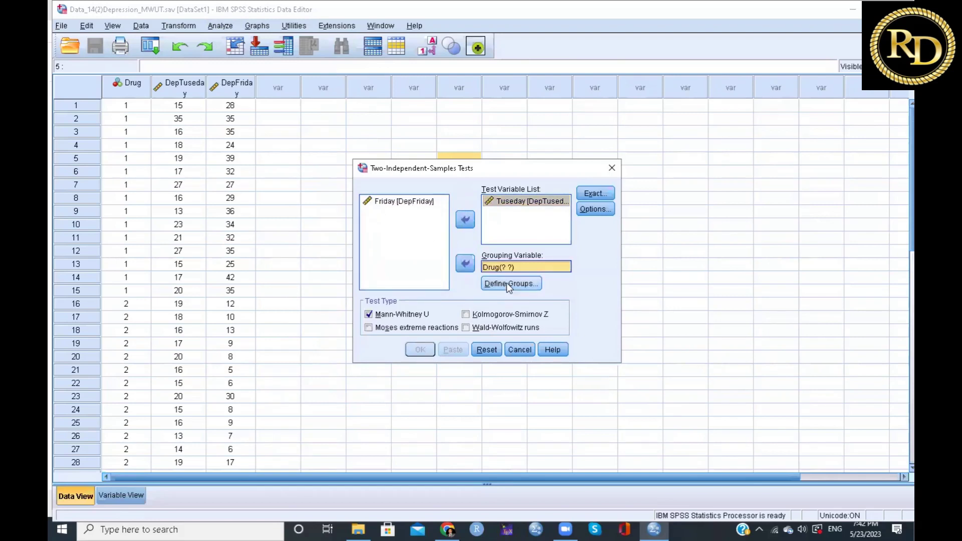
click(507, 283)
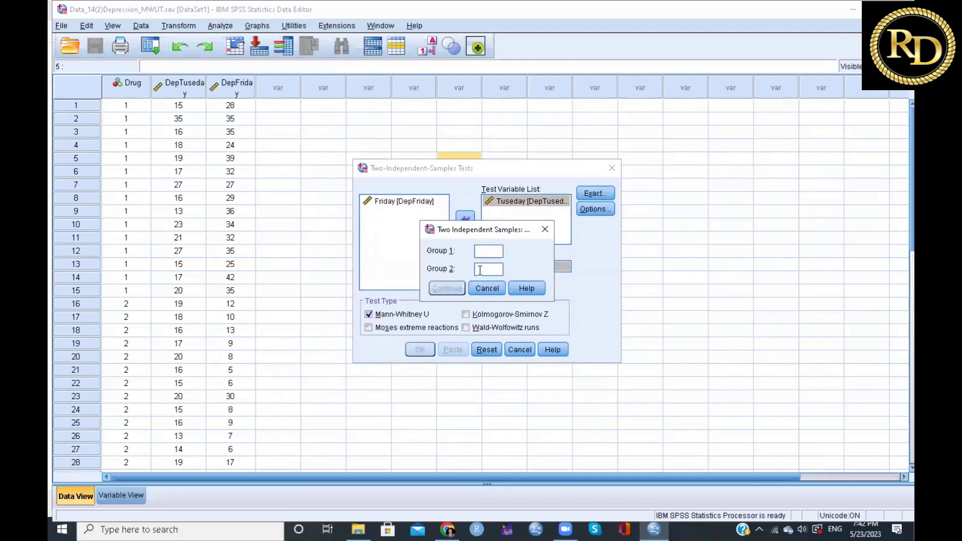
text(1)
click(482, 270)
text(2)
click(441, 289)
Include descriptive statistics and run the Mann-Whitney U test on Tuseday.
click(596, 209)
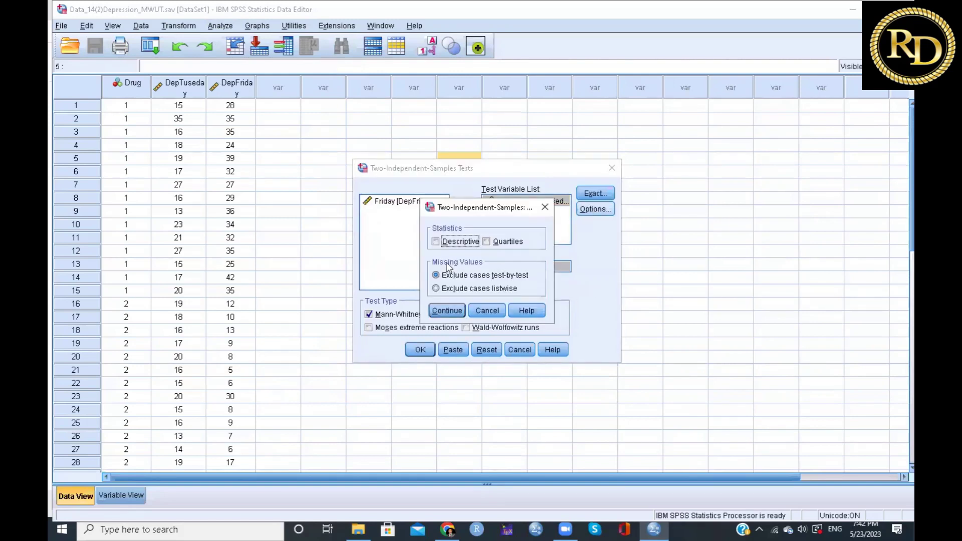
click(436, 241)
click(442, 311)
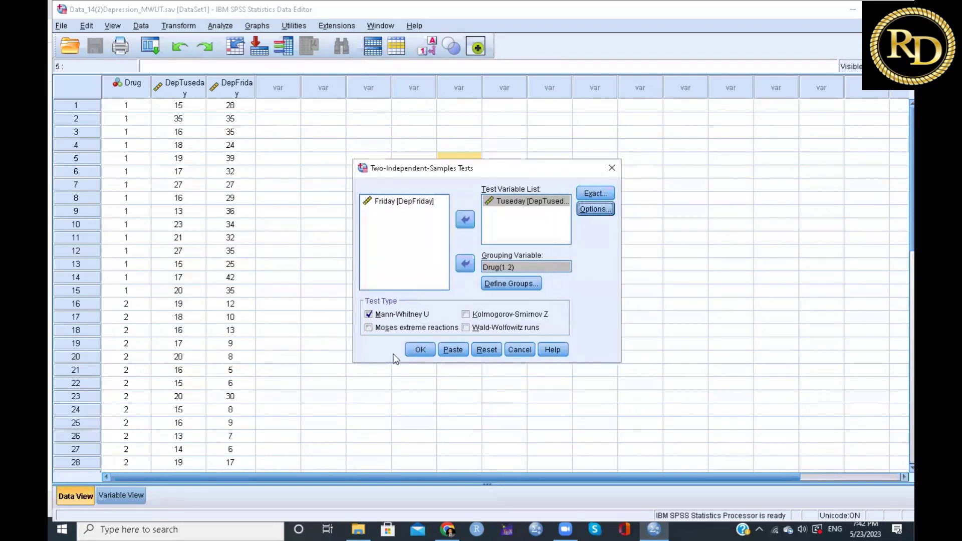
click(417, 351)
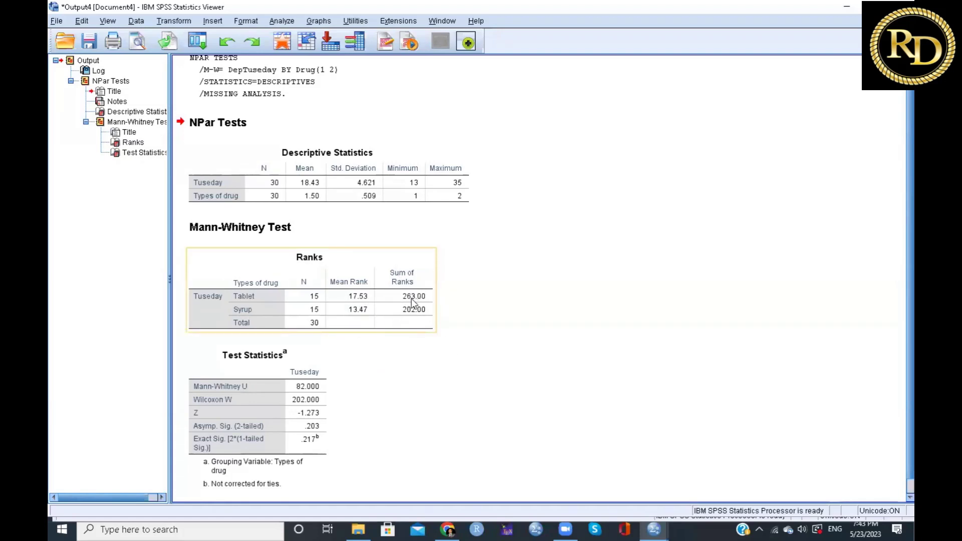
Examine the Mann-Whitney ranks and test statistics for Tuseday by type of drug, and return to the depression data.
scroll(406, 317, down, 1)
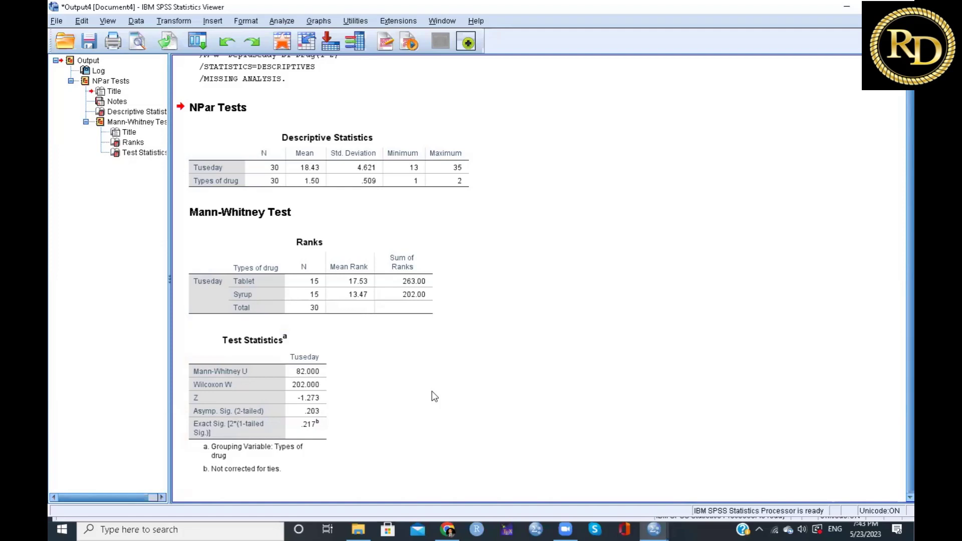
scroll(434, 396, up, 1)
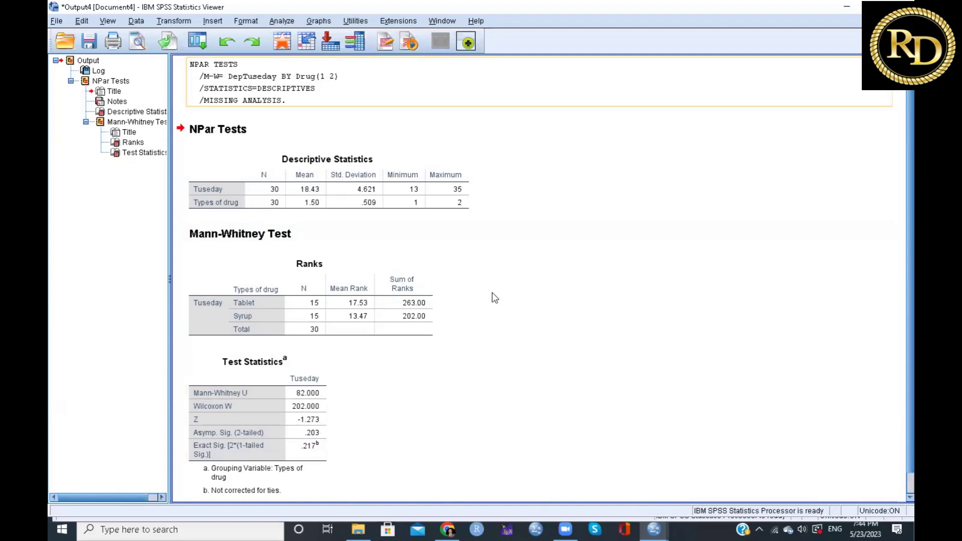
key(alt+Tab)
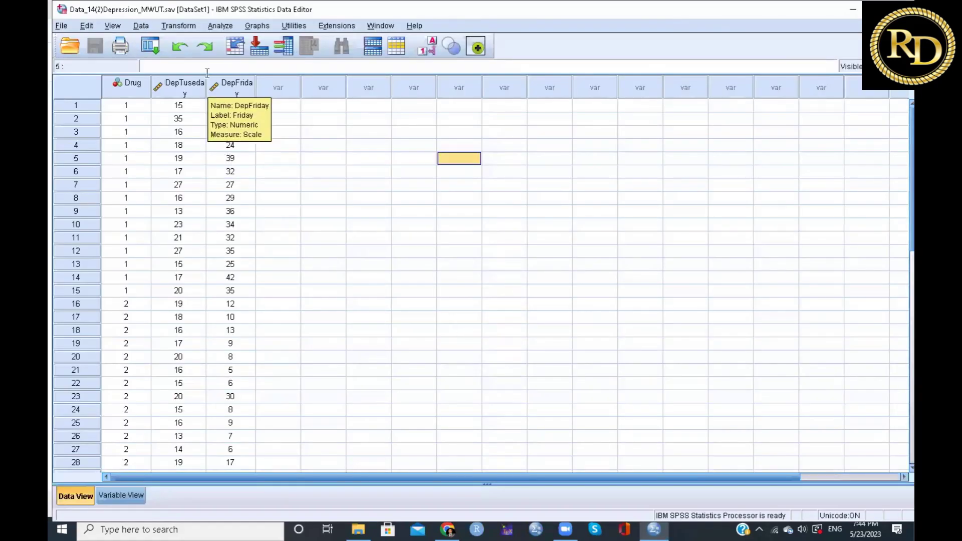
Start the legacy nonparametric two-related-samples test and pair Tuseday with Friday as the first test pair.
click(220, 26)
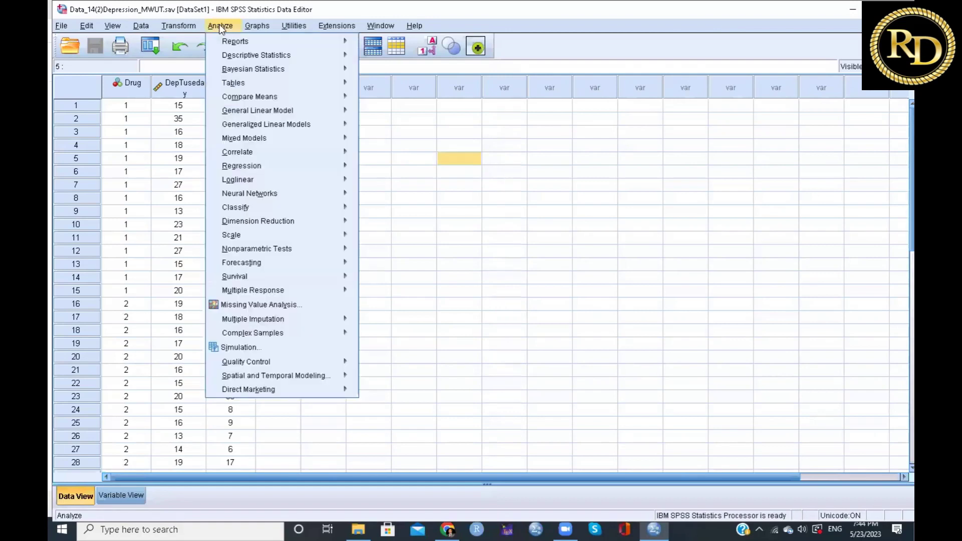
mouse_move(242, 242)
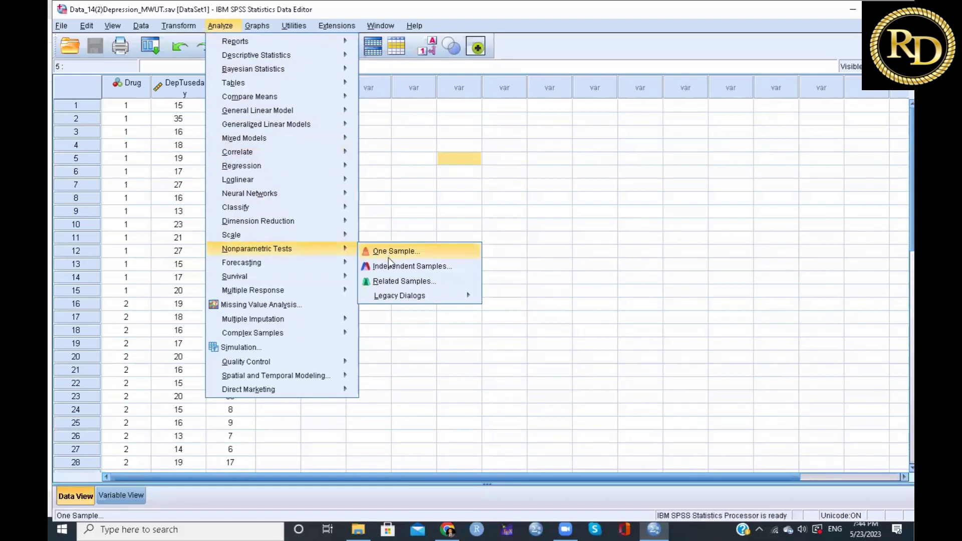
mouse_move(392, 297)
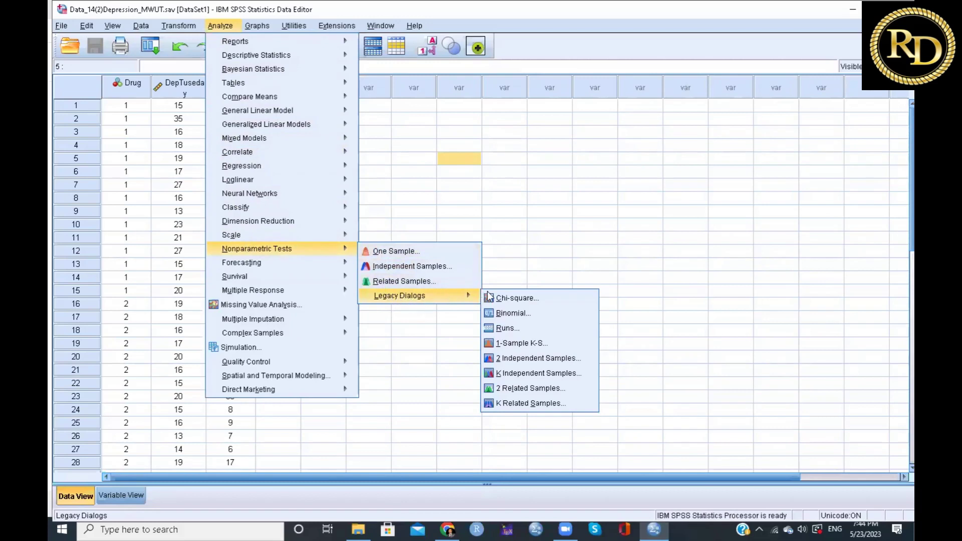
click(507, 389)
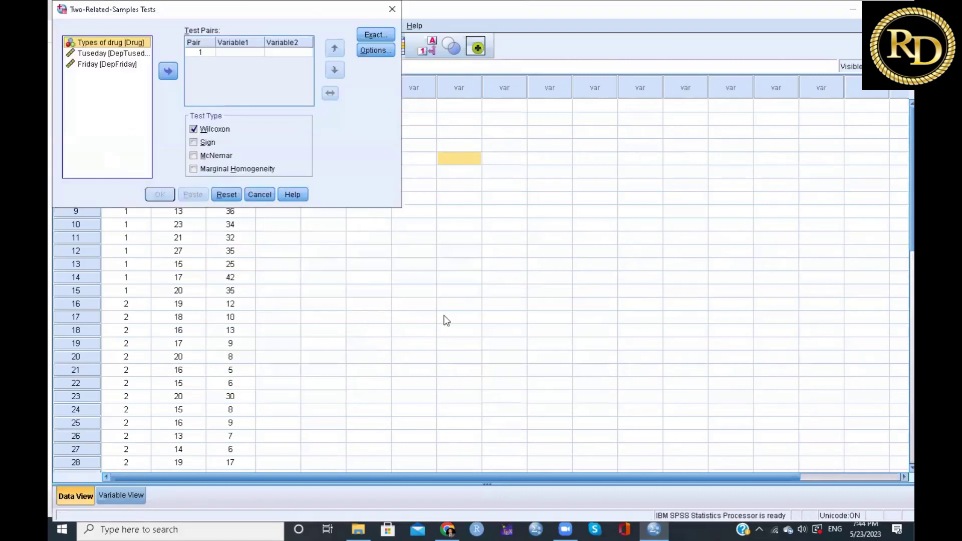
click(114, 54)
click(159, 73)
click(111, 65)
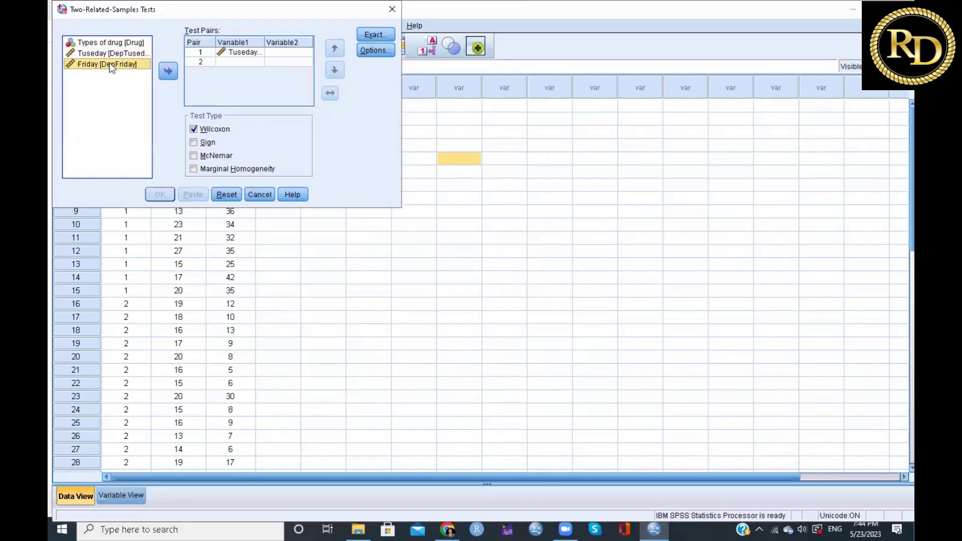
click(167, 73)
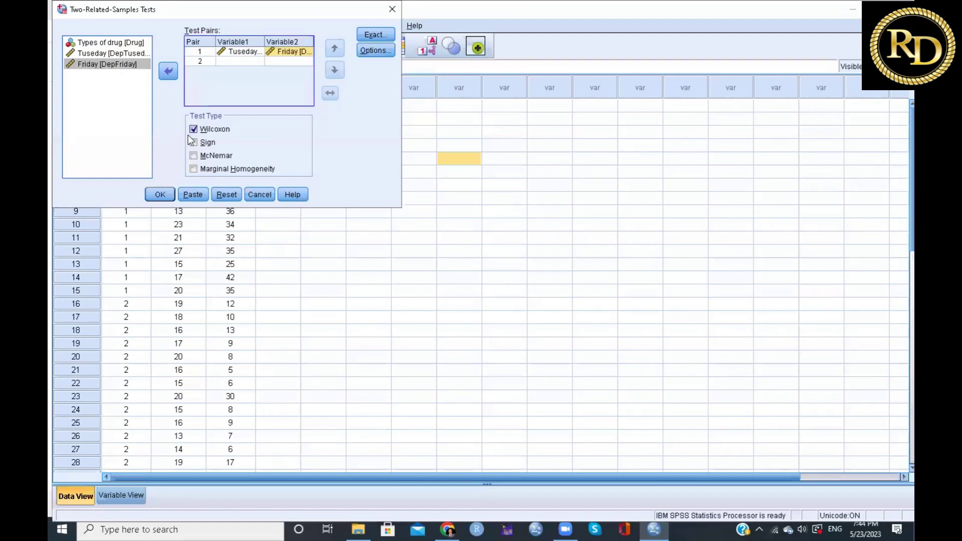
Include descriptive statistics and run the Wilcoxon test on the Tuseday and Friday pair.
click(373, 51)
click(175, 85)
click(187, 153)
click(161, 195)
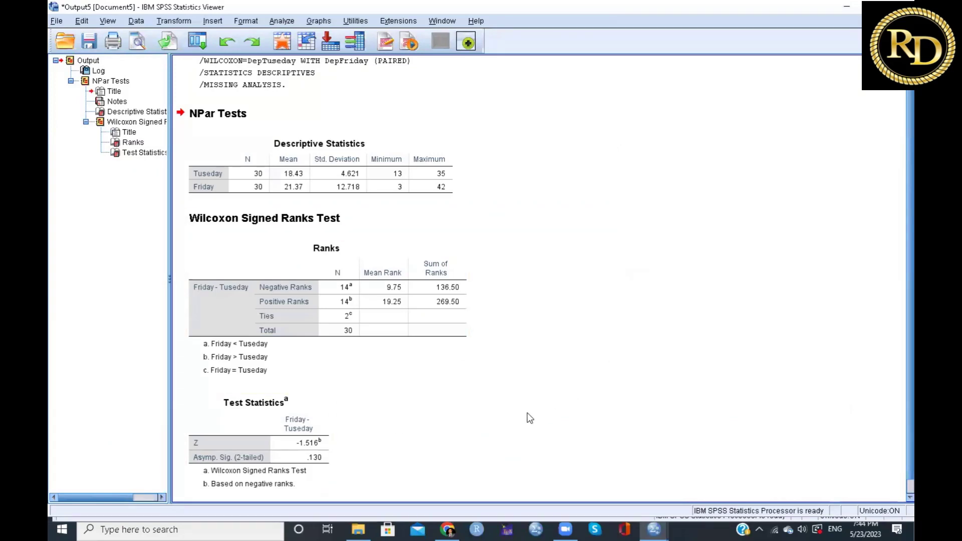
Close the Wilcoxon output without saving it and exit SPSS Statistics.
scroll(534, 384, down, 1)
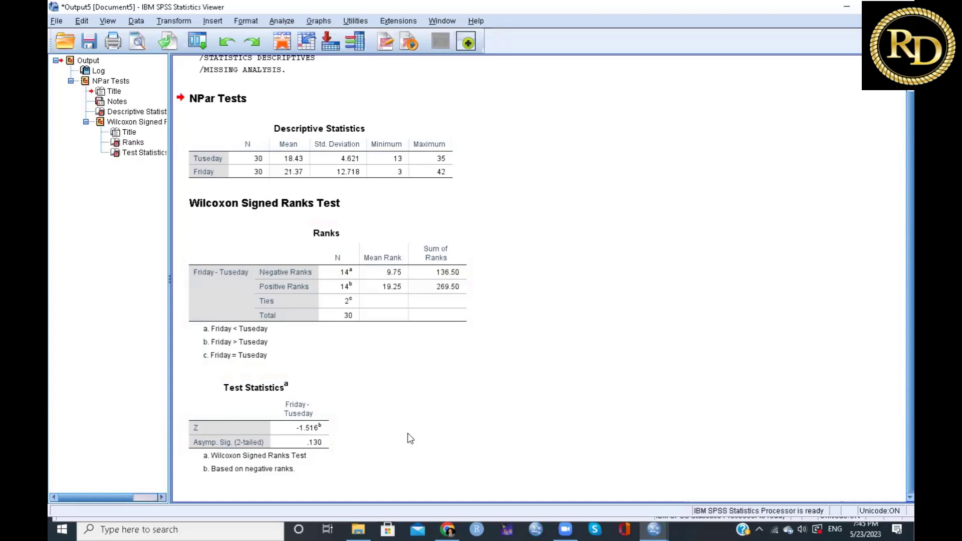
scroll(410, 439, up, 1)
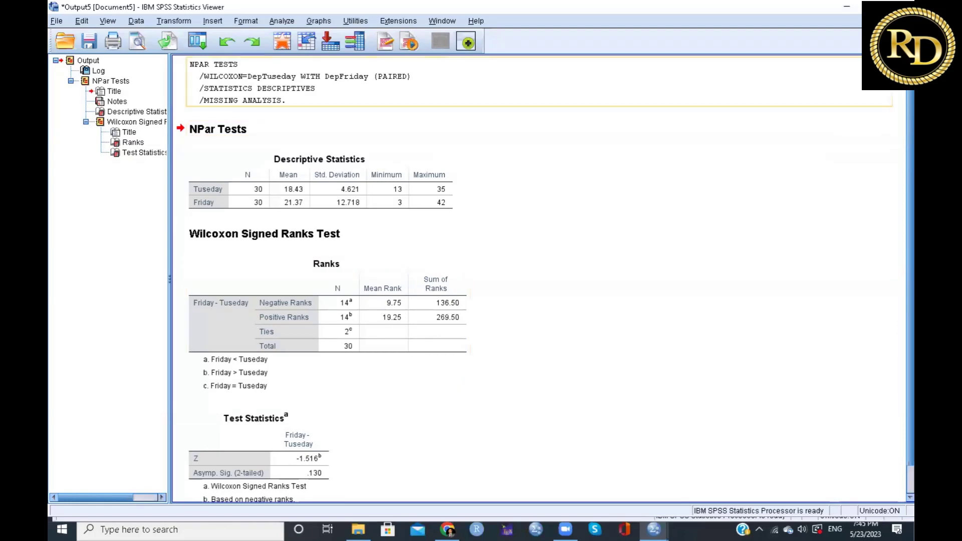
click(902, 6)
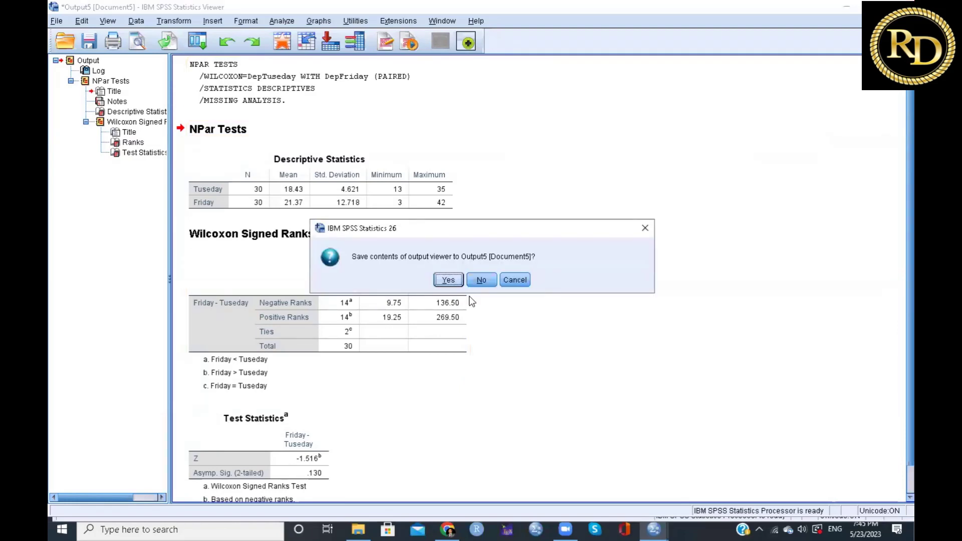
click(475, 281)
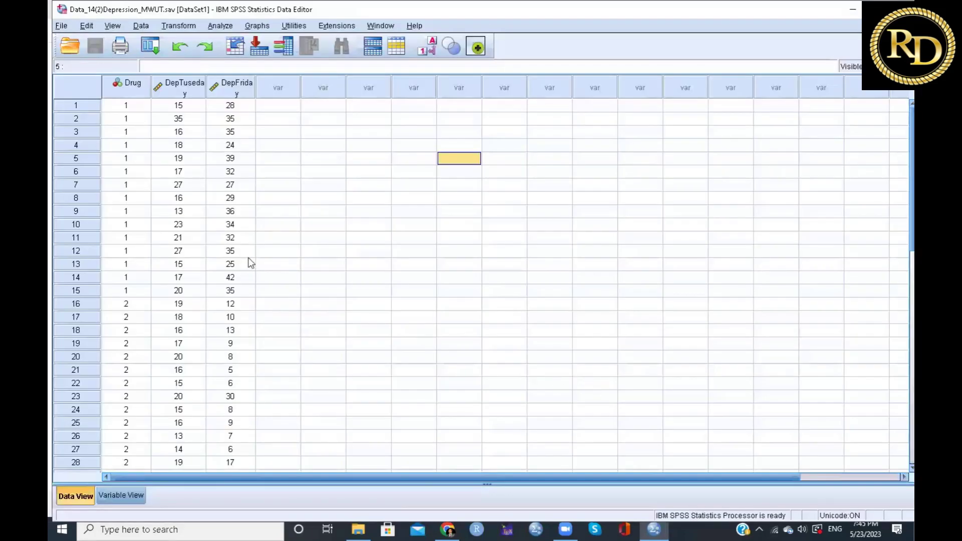
click(902, 6)
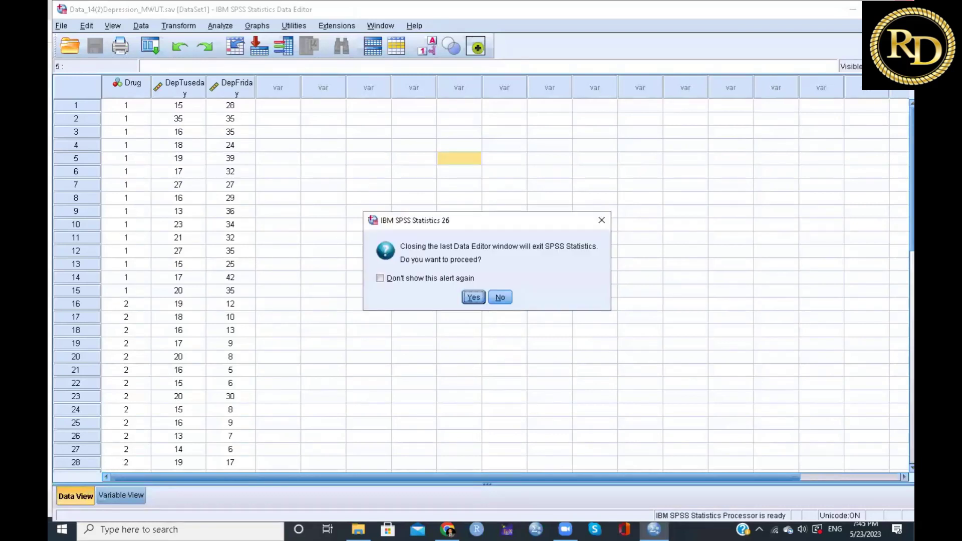
click(473, 299)
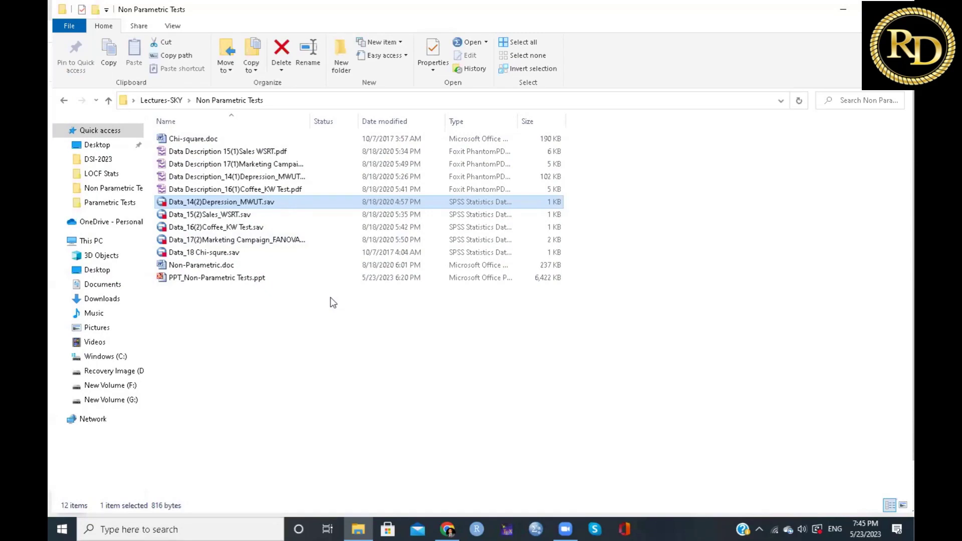
Read the sales case study in Data Description 15(1)Sales WSRT.pdf, close it, and open Data_15(2)Sales_WSRT.sav in SPSS.
double_click(244, 152)
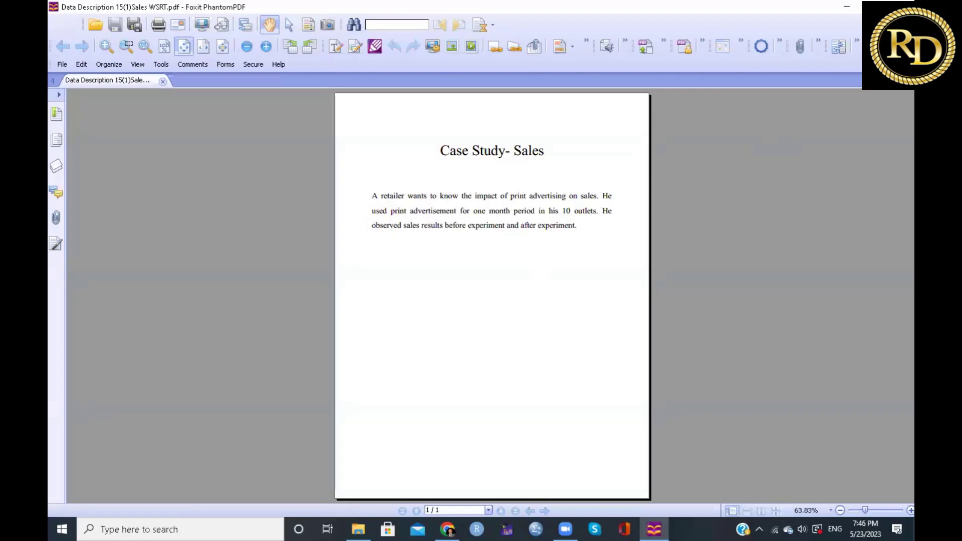
click(901, 6)
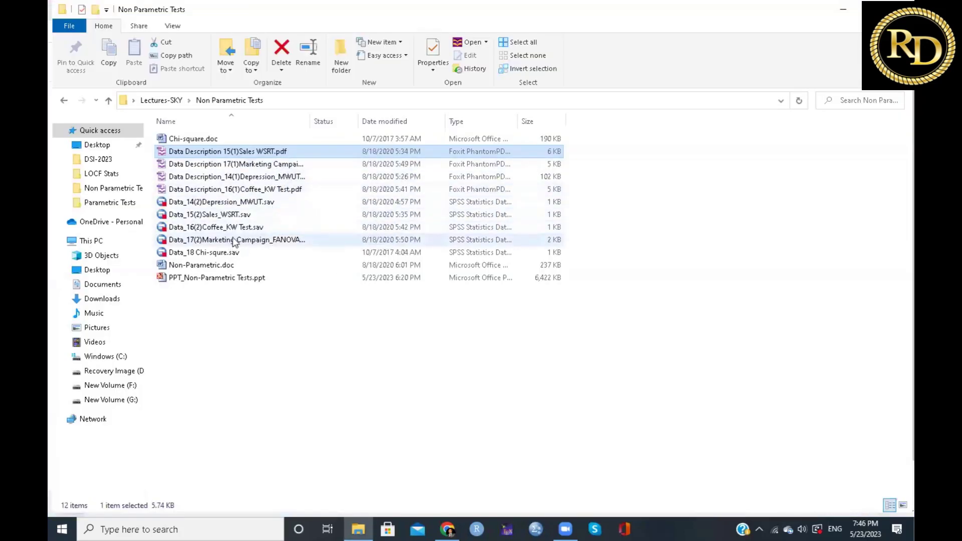
double_click(219, 215)
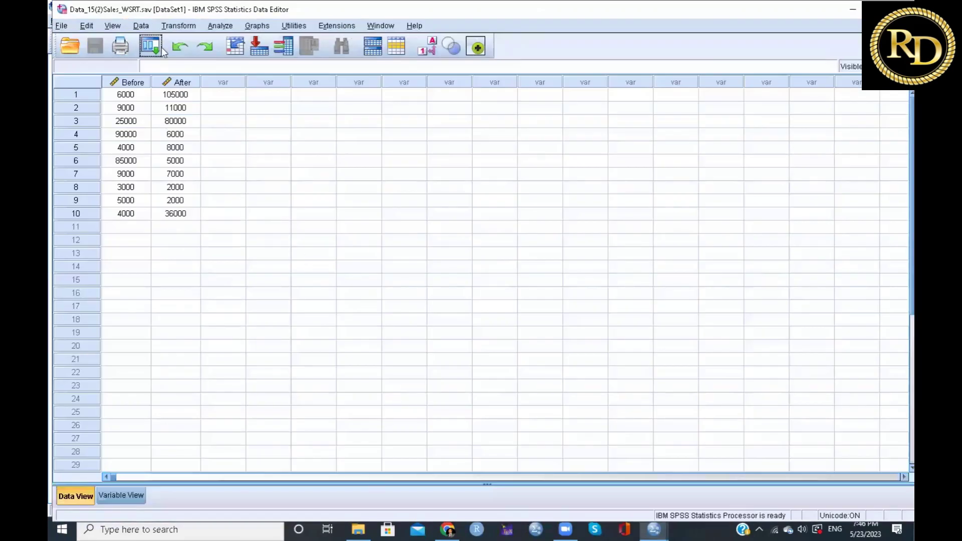
Start the legacy two-related-samples test on the sales data, pairing the before and after print advertisement variables.
click(220, 25)
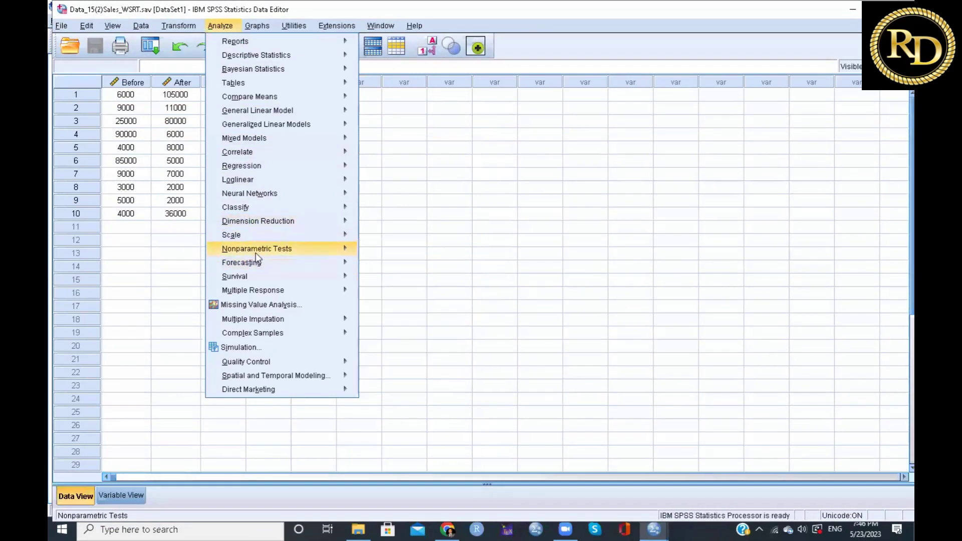
mouse_move(256, 249)
mouse_move(392, 295)
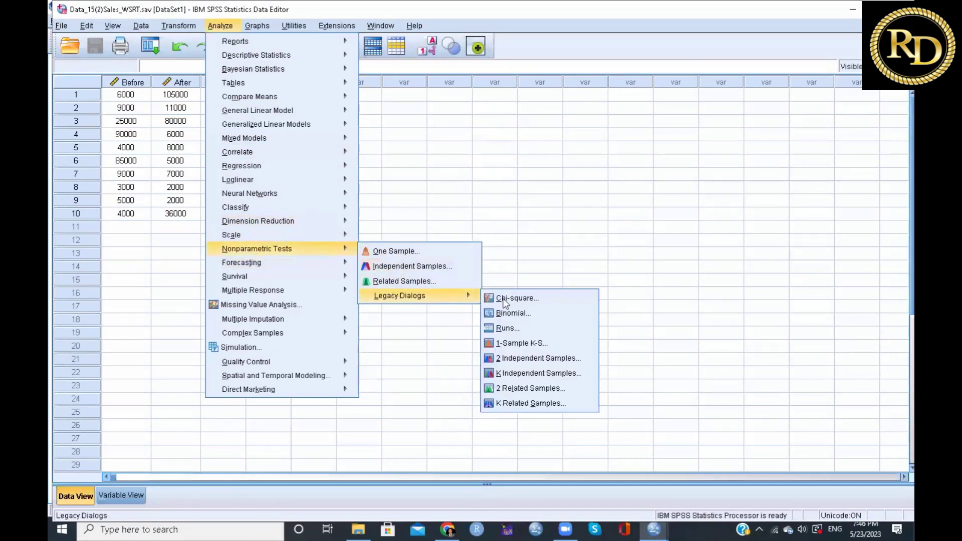
click(520, 391)
click(168, 72)
click(126, 54)
click(168, 71)
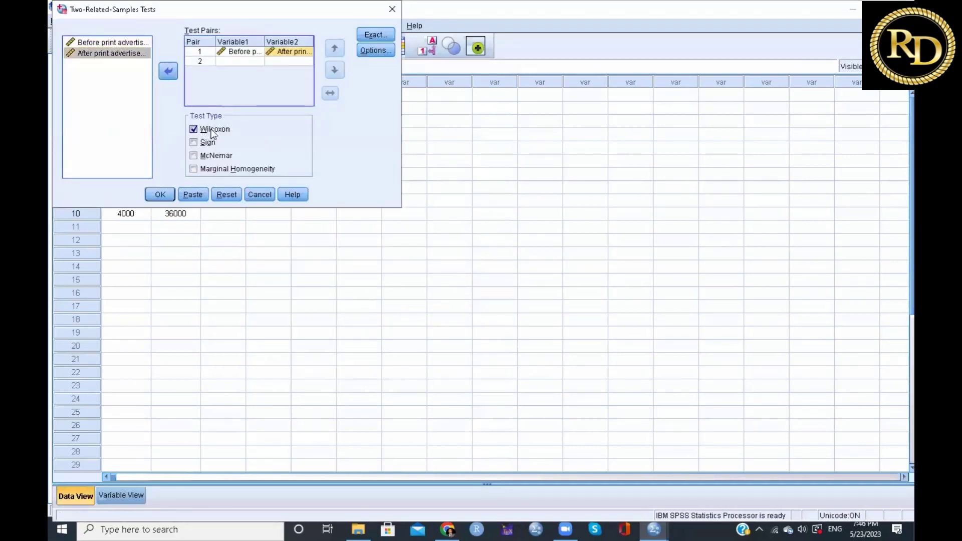
Run the Wilcoxon test on the before and after print advertisement pair and review its Test Statistics table.
click(160, 195)
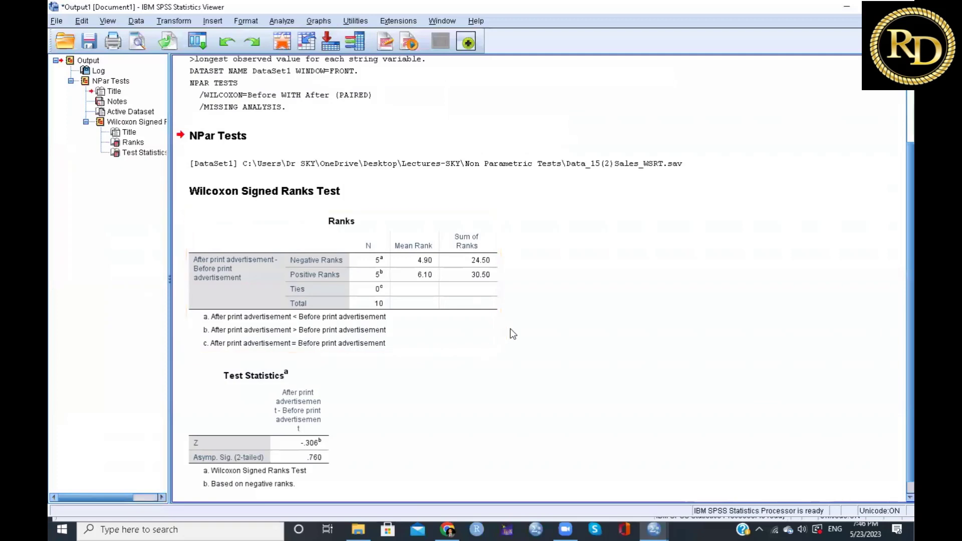
scroll(509, 330, down, 1)
click(276, 474)
click(341, 457)
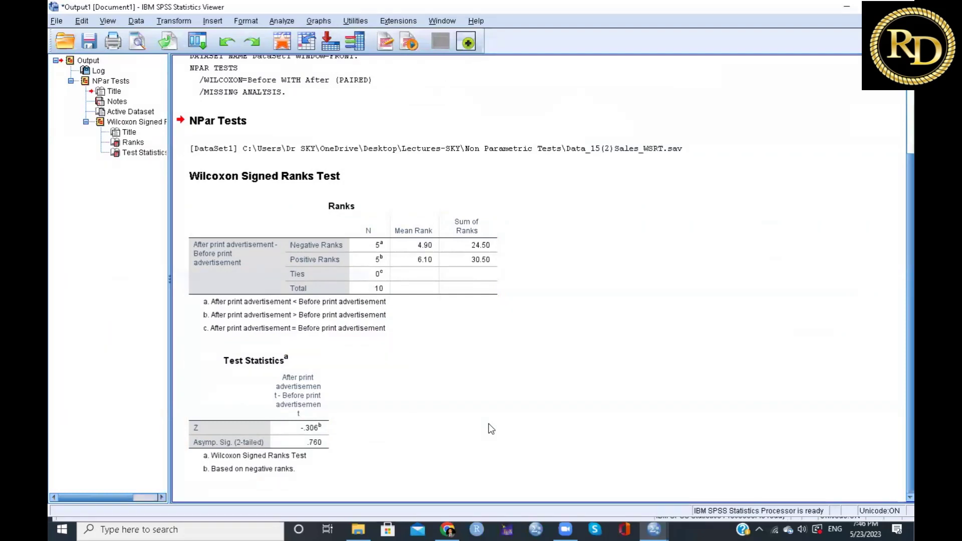
click(315, 442)
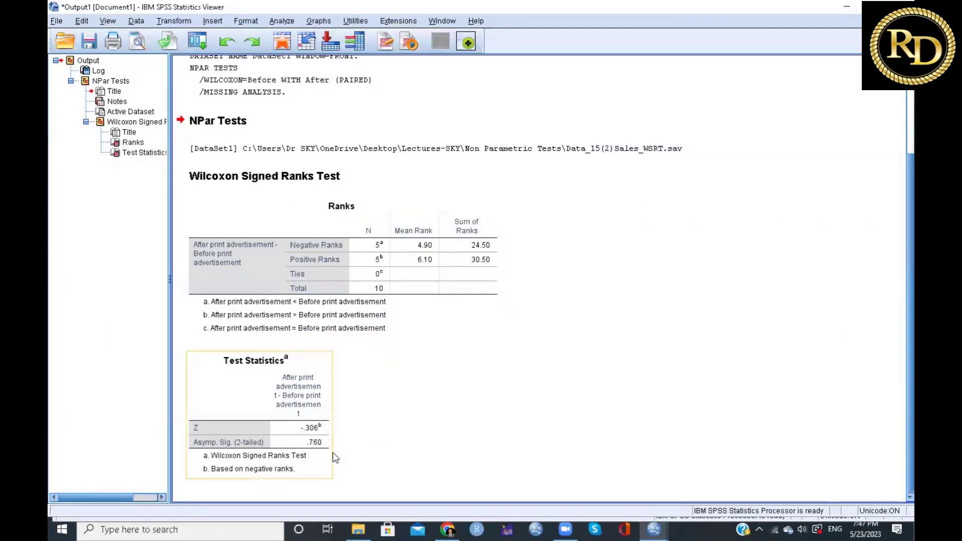
click(462, 441)
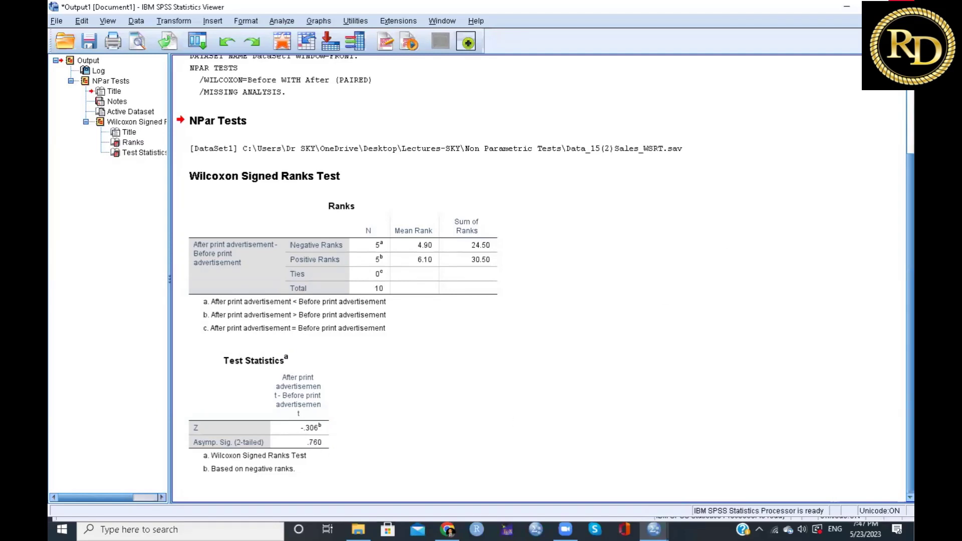
Close the sales test output without saving it and exit SPSS Statistics.
click(902, 6)
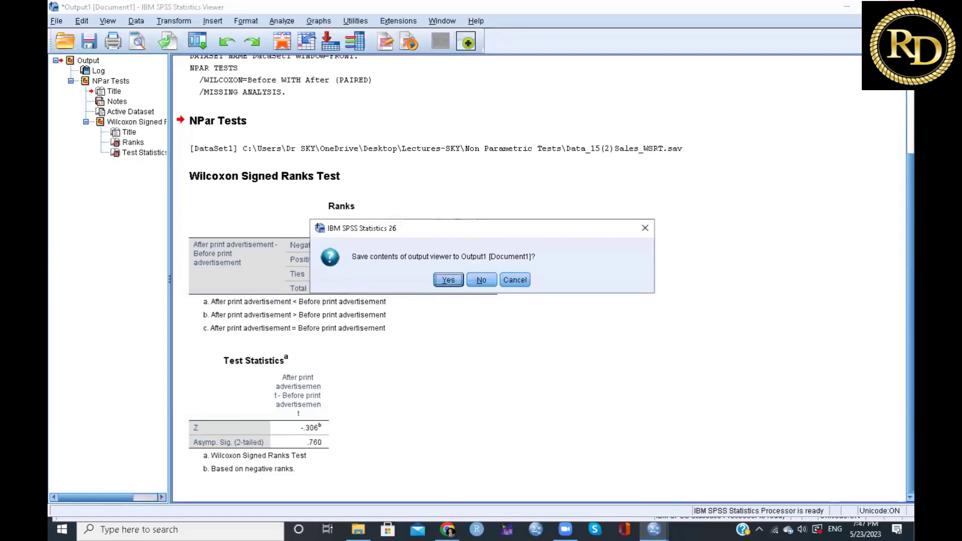
click(483, 282)
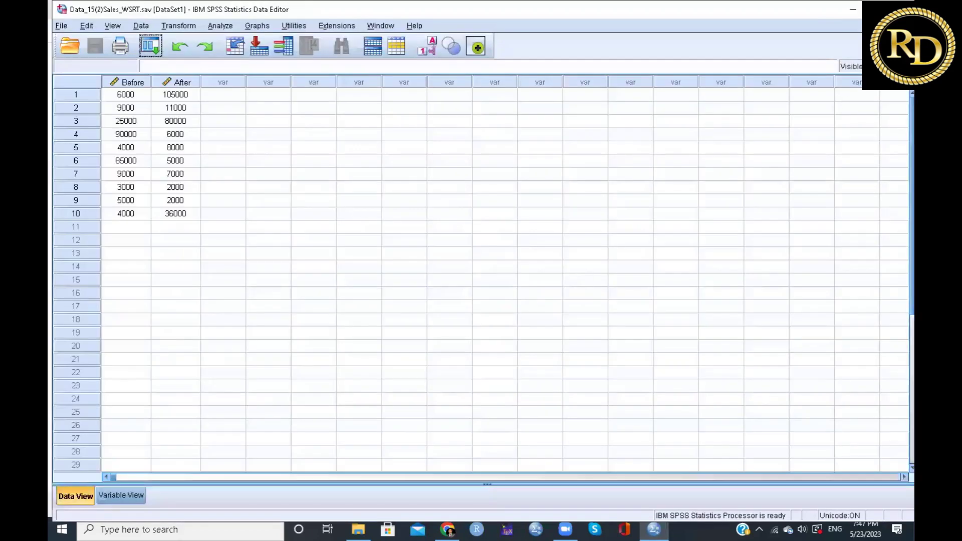
click(476, 303)
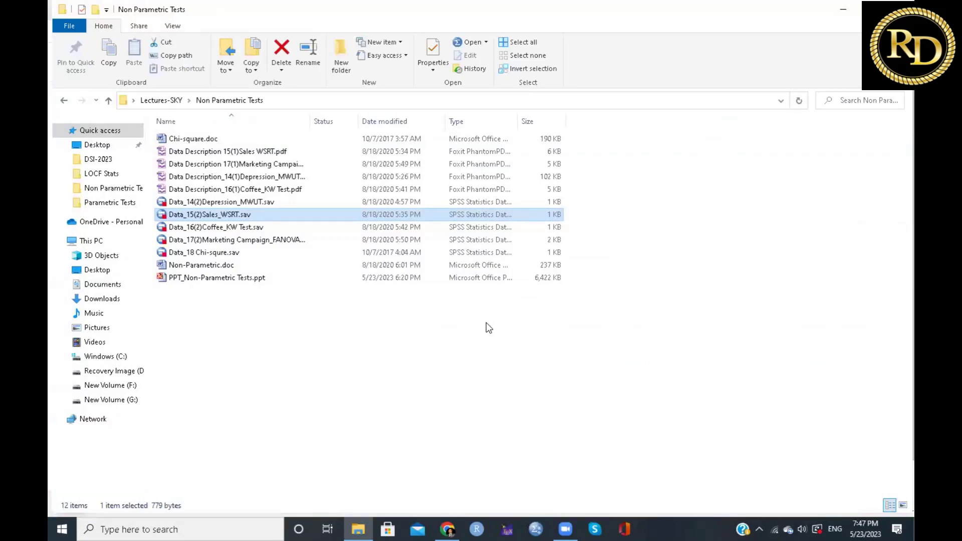
Read the coffee case study in Data Description_16(1)Coffee_KW Test.pdf, close it, and open Data_16(2)Coffee_KW Test.sav in SPSS.
double_click(256, 191)
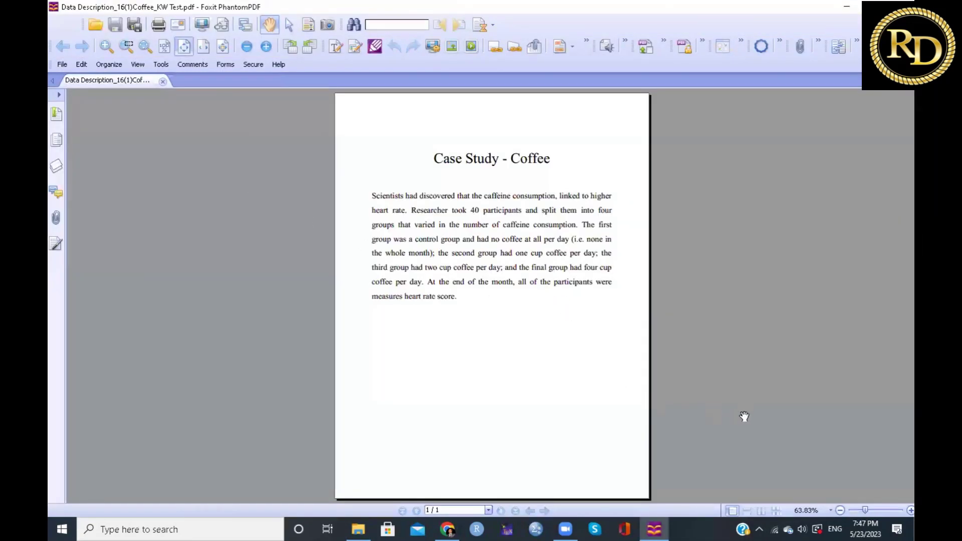
click(898, 507)
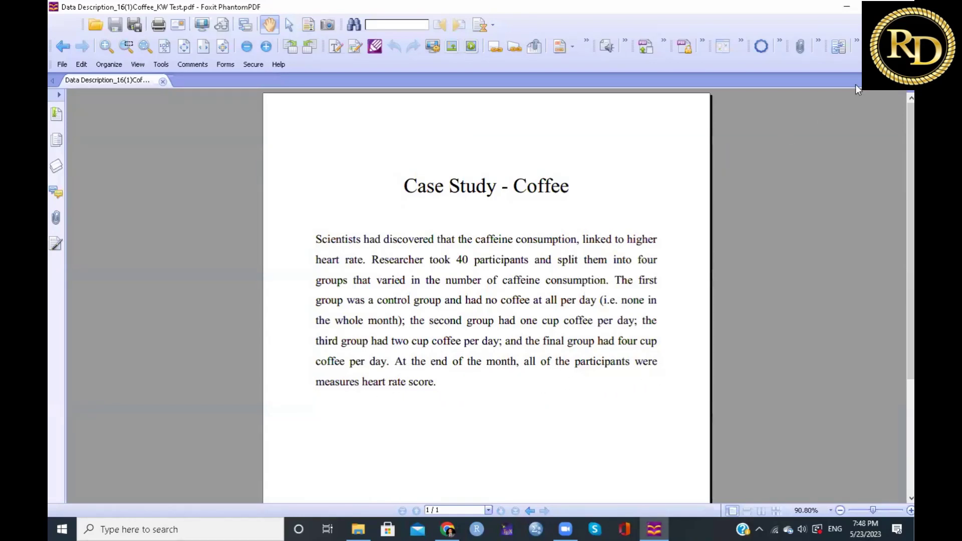
click(900, 6)
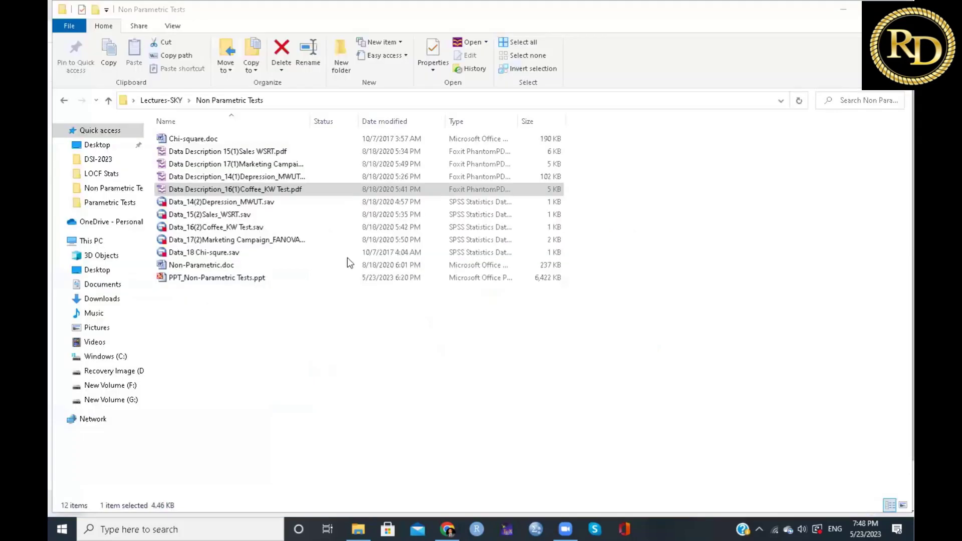
double_click(230, 229)
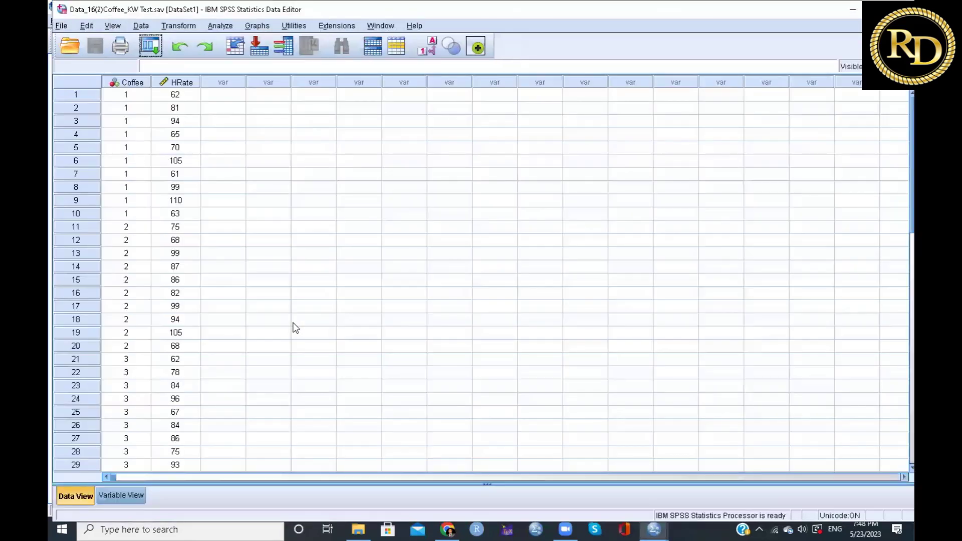
Display value labels to look through the coffee consumption groups in all cases, and switch back to numeric codes.
click(424, 50)
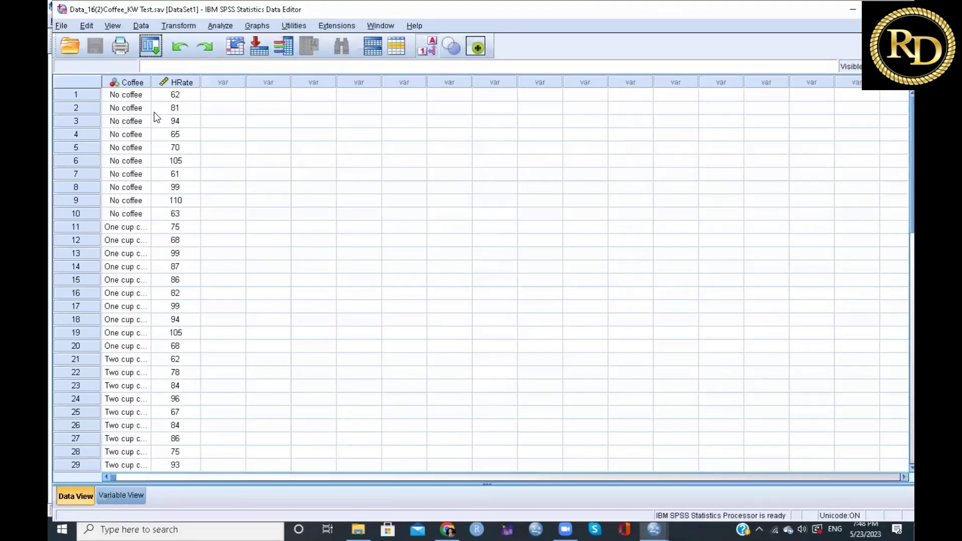
scroll(135, 230, down, 2)
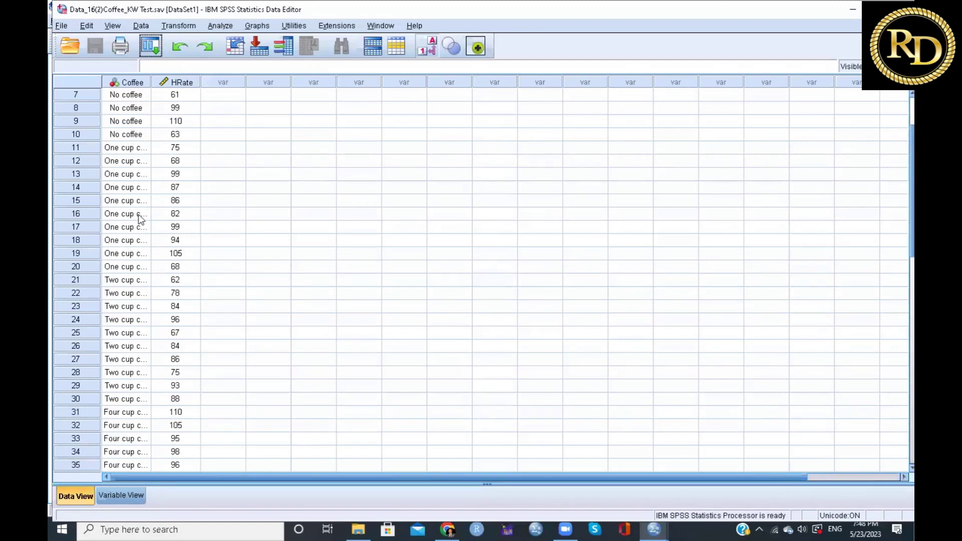
scroll(132, 283, down, 2)
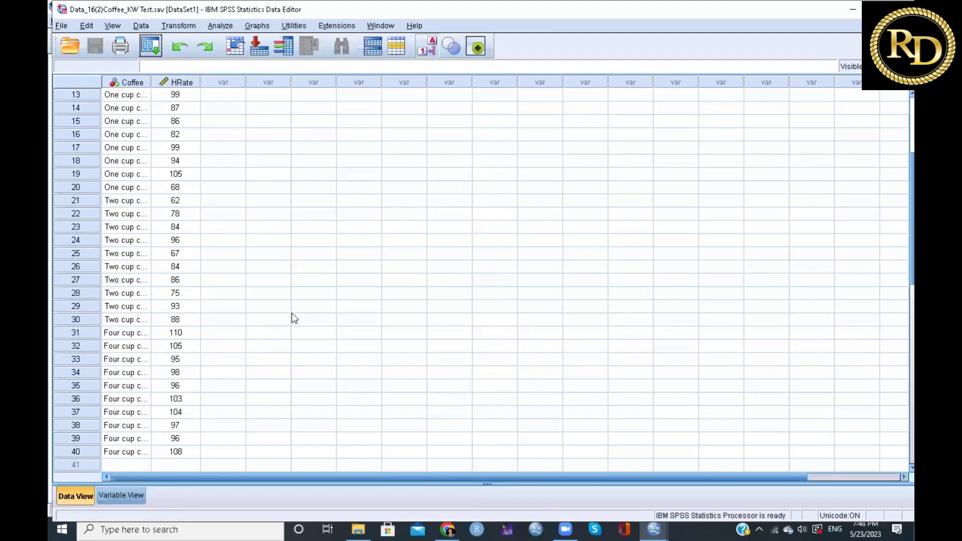
scroll(292, 313, up, 4)
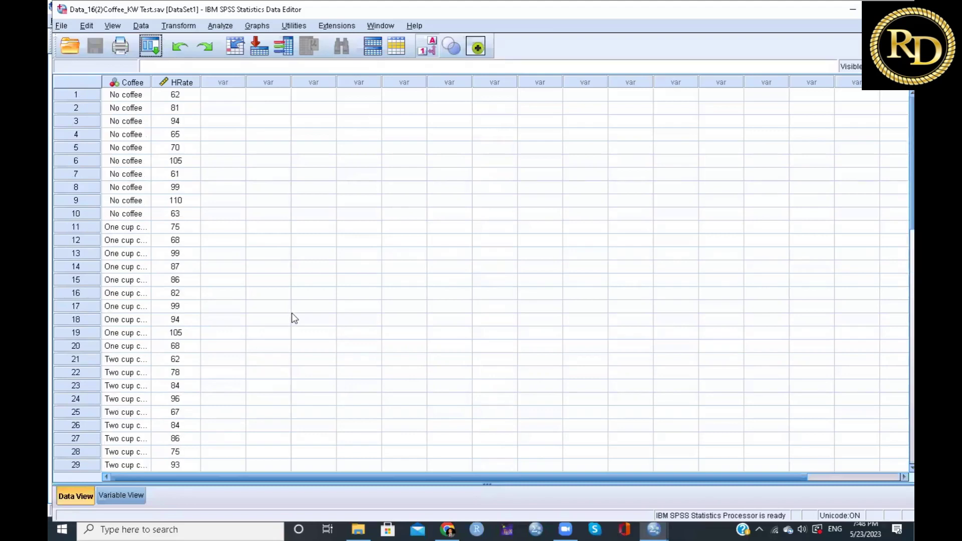
click(423, 57)
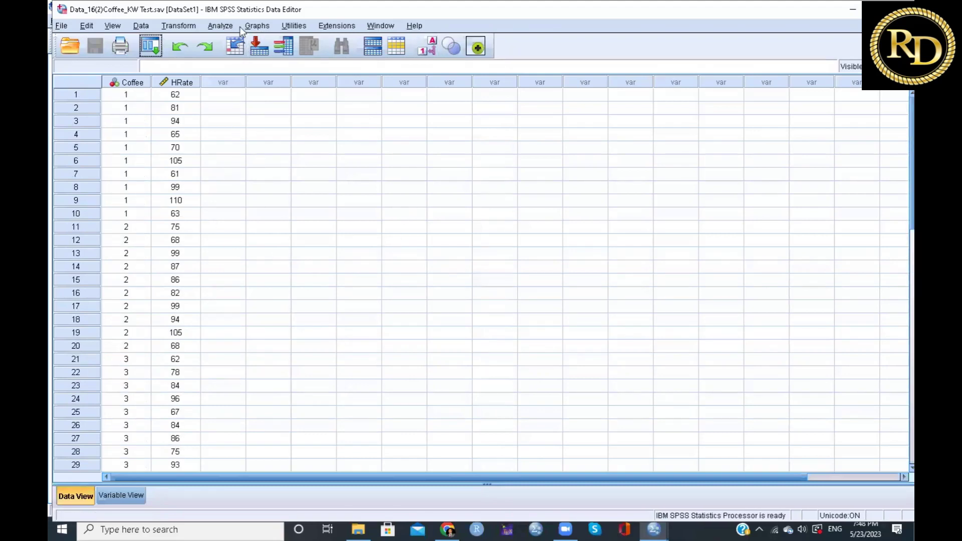
Start the legacy test for several independent samples with Heart rate score as test variable and Coffee consumption as grouping variable.
click(220, 26)
mouse_move(226, 238)
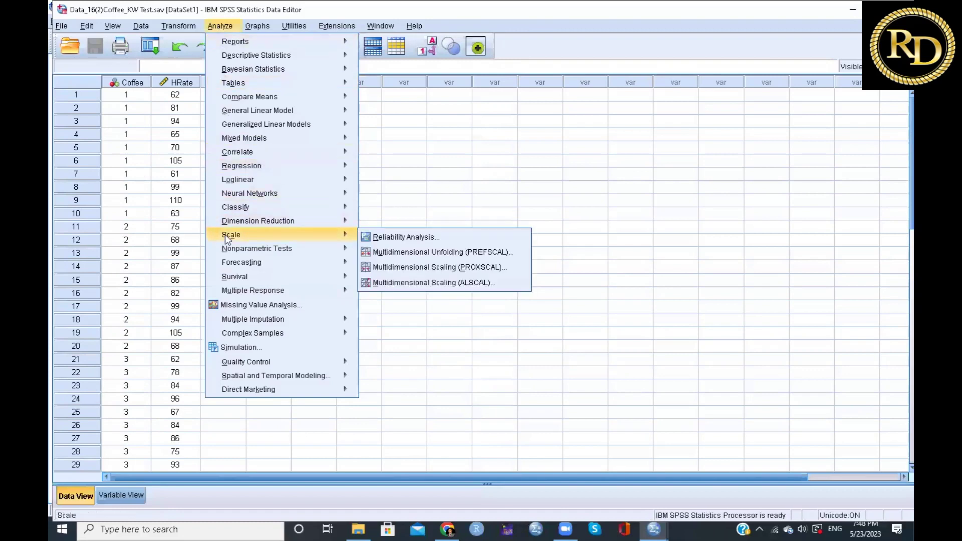
mouse_move(260, 248)
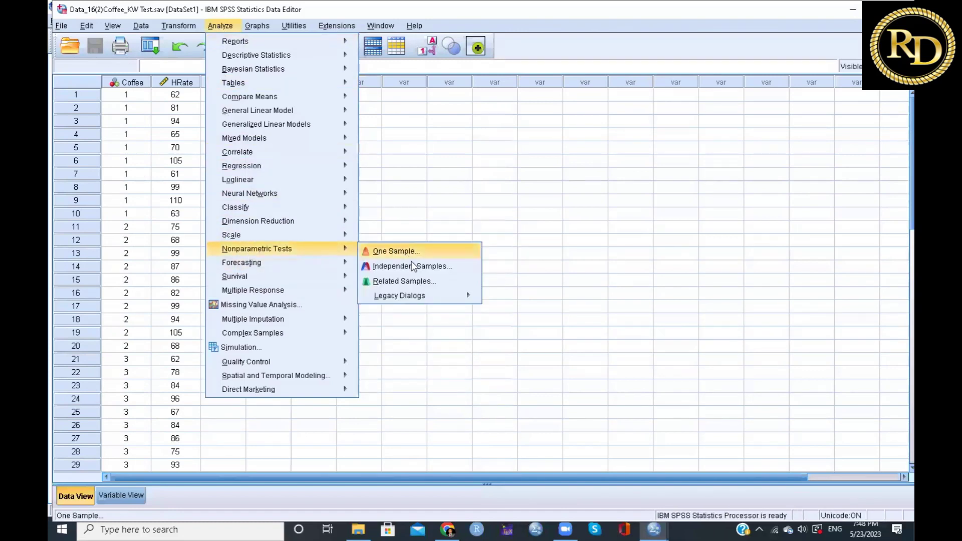
mouse_move(403, 299)
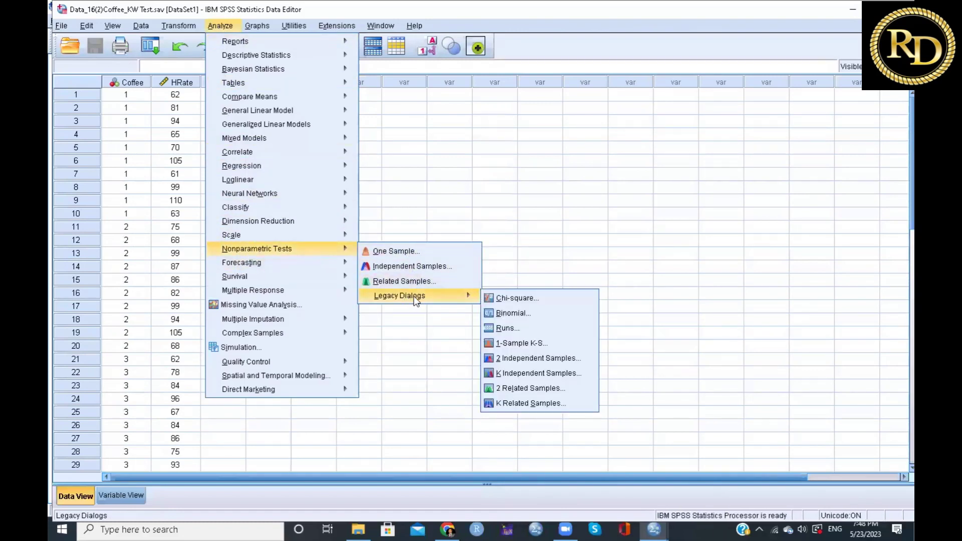
click(525, 375)
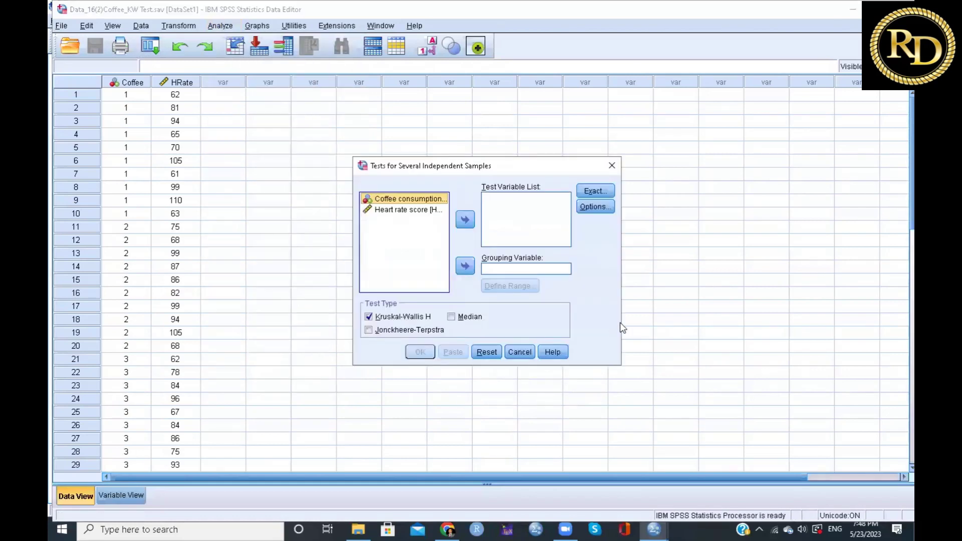
click(395, 209)
click(465, 220)
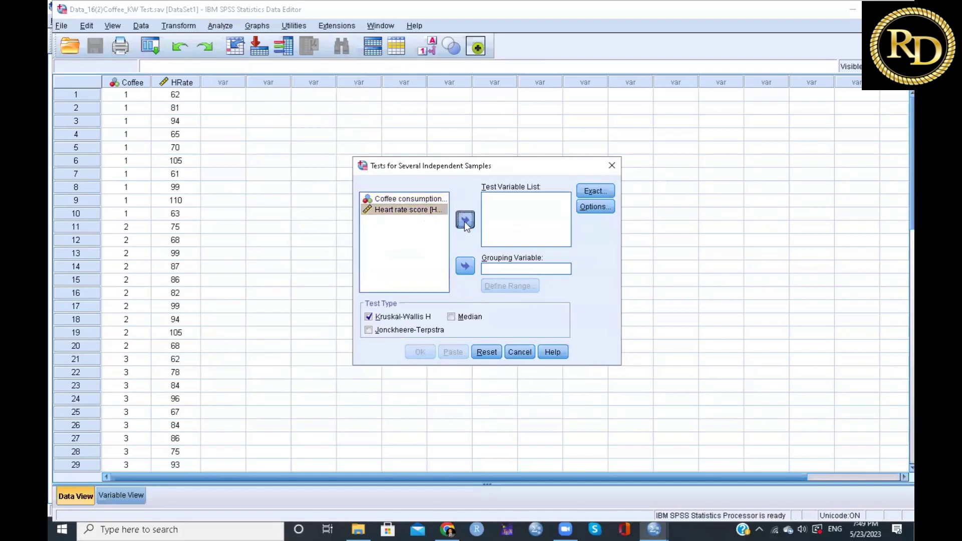
click(396, 200)
click(465, 267)
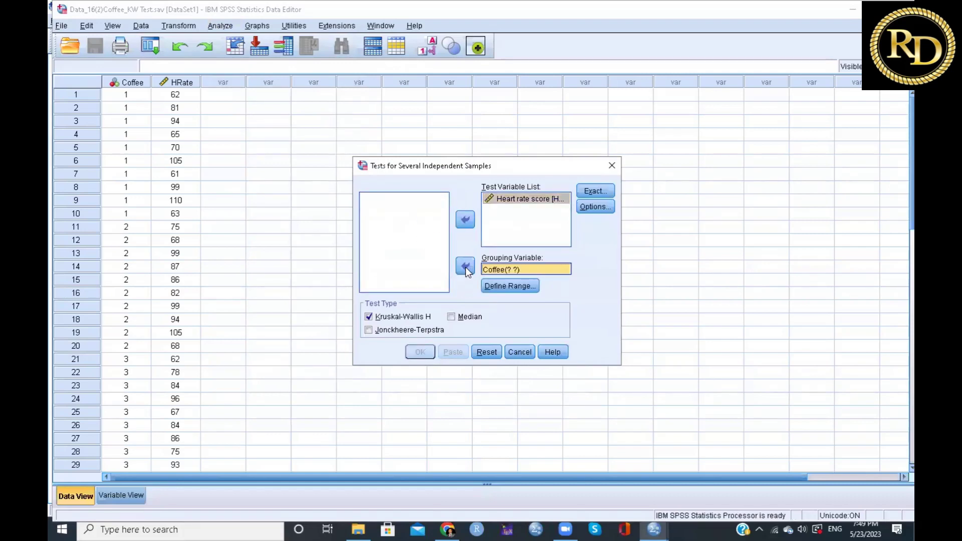
Define the Coffee grouping range with minimum 1 and maximum 4.
click(510, 286)
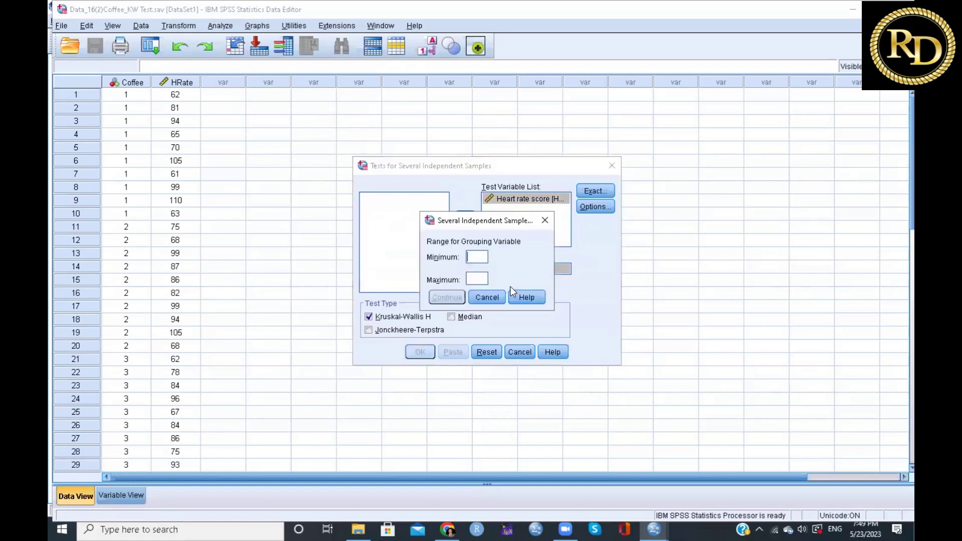
text(1)
text(4)
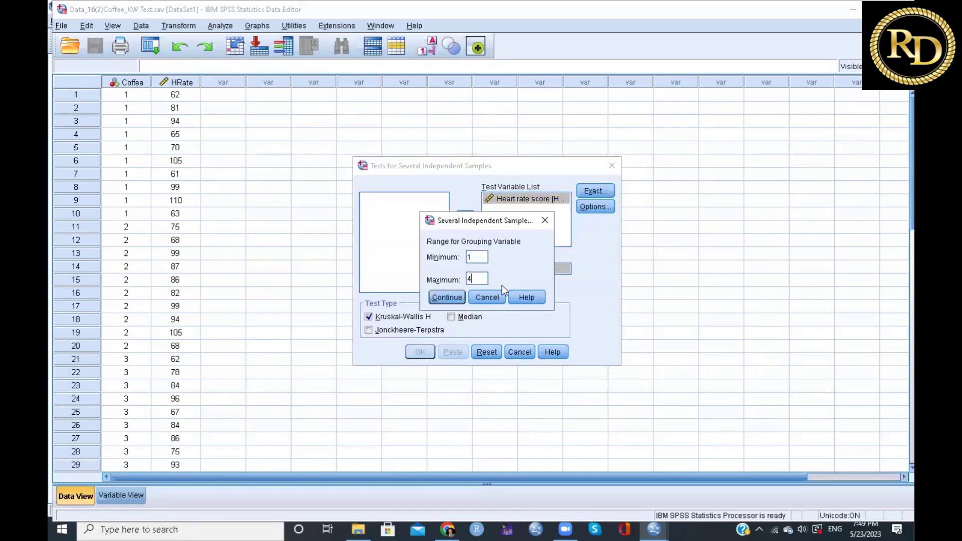
click(447, 299)
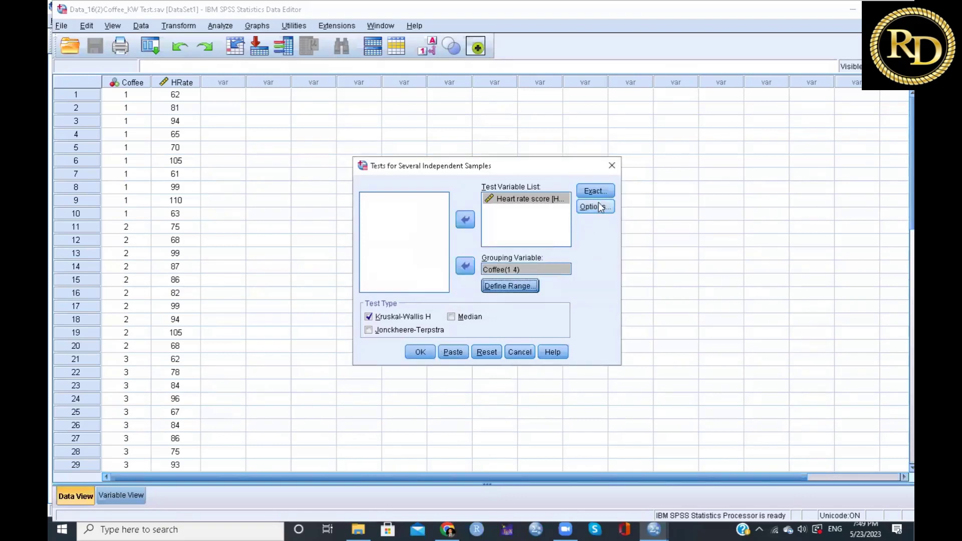
Include descriptive statistics and run the Kruskal-Wallis H test on heart rate score by coffee consumption.
click(600, 205)
click(442, 244)
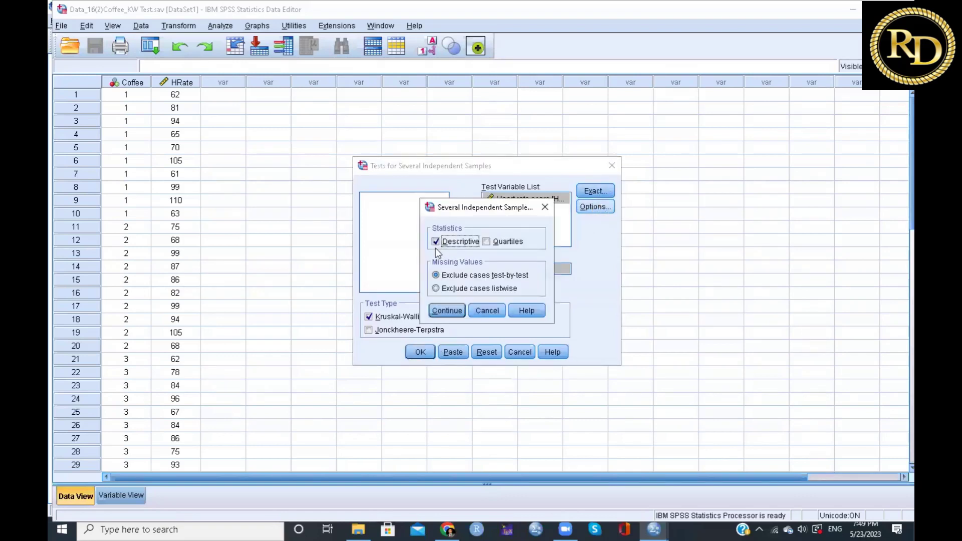
click(447, 311)
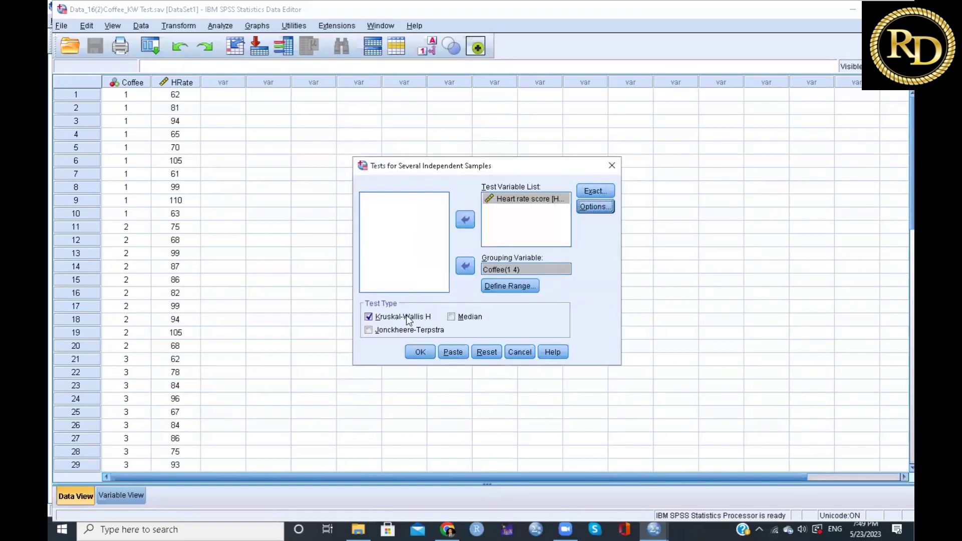
click(421, 352)
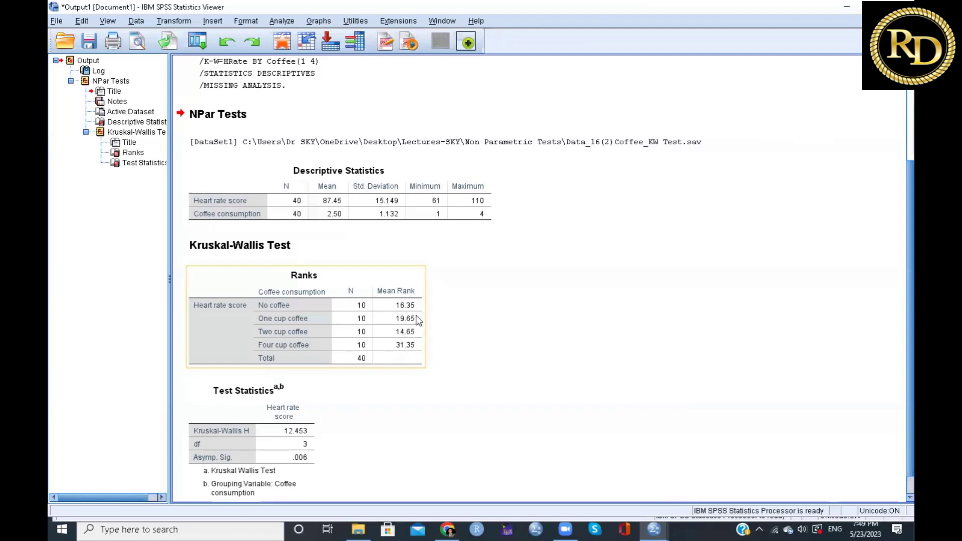
Examine the Kruskal-Wallis output, checking the mean ranks per coffee group and the significance in the Test Statistics table.
click(550, 301)
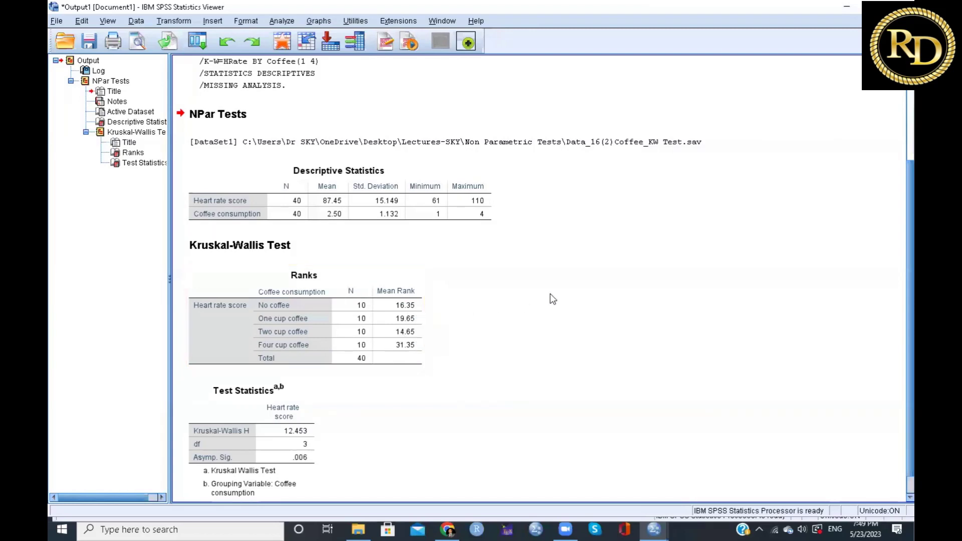
scroll(552, 299, down, 1)
click(275, 430)
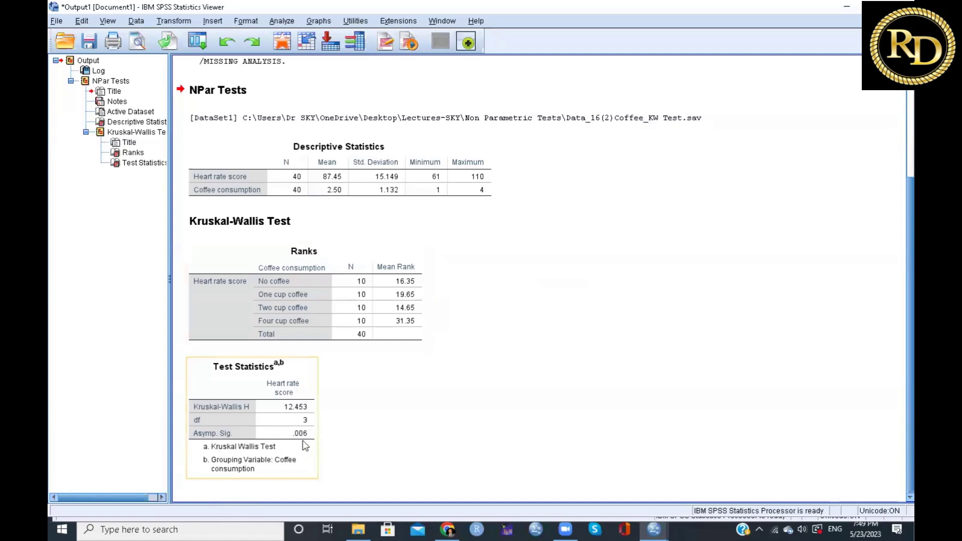
click(335, 454)
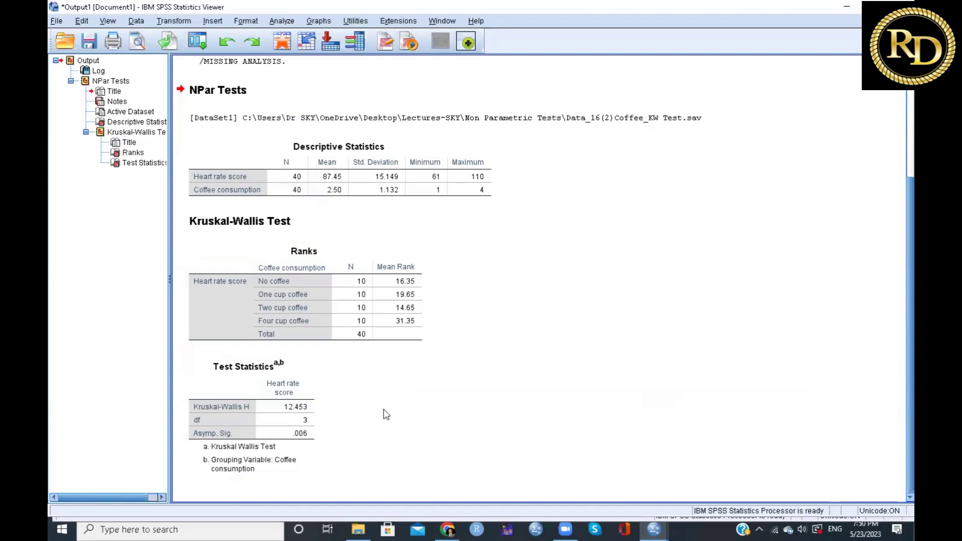
click(293, 466)
click(493, 432)
click(412, 273)
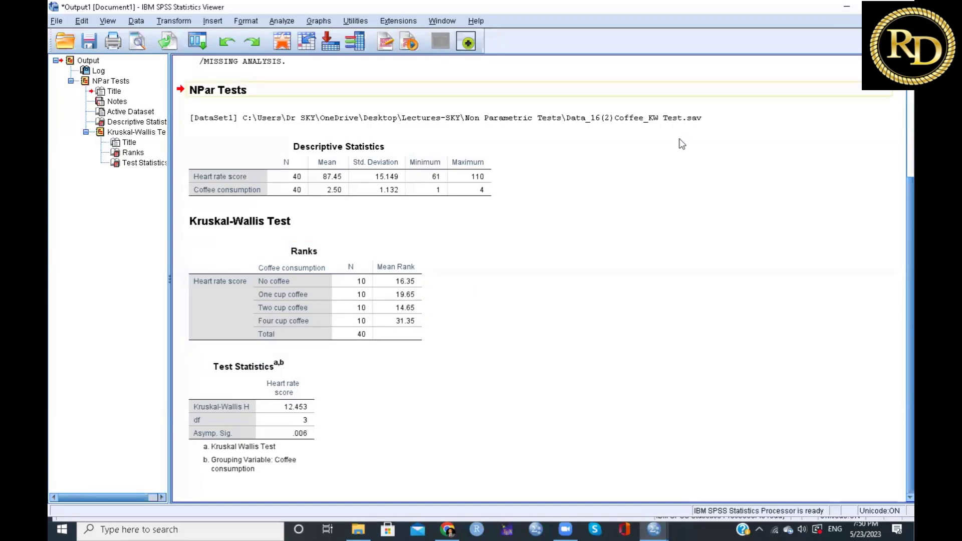
Close the Kruskal-Wallis output without saving it and exit SPSS Statistics.
key(alt+F4)
click(477, 279)
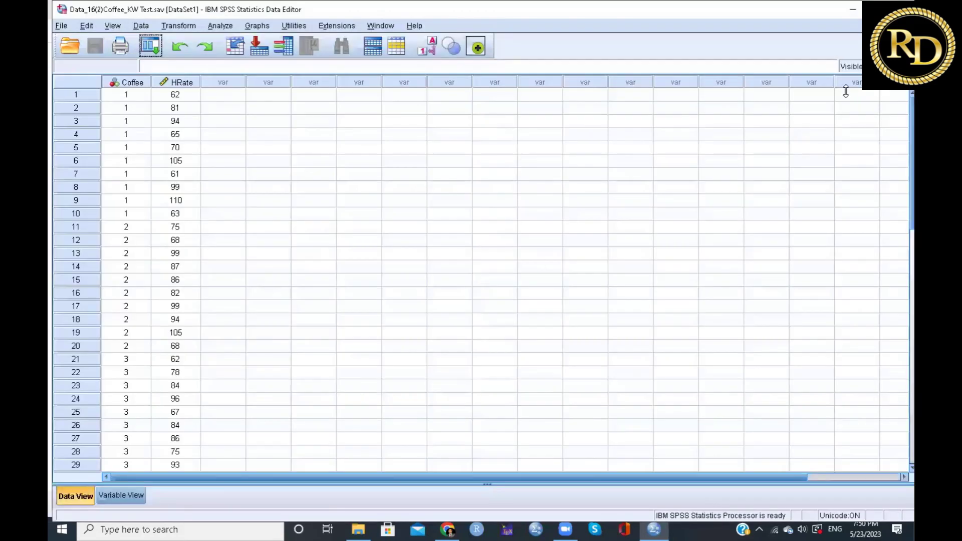
click(905, 8)
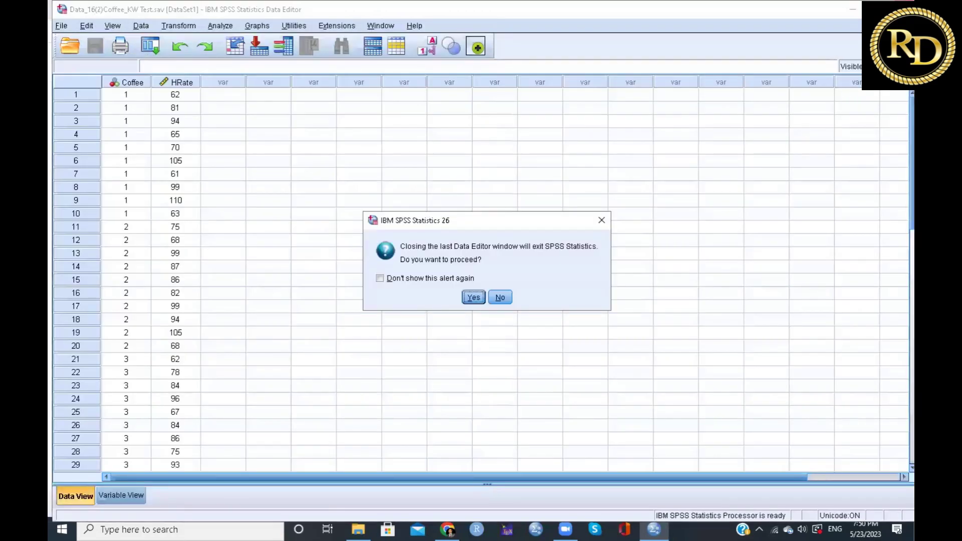
click(477, 297)
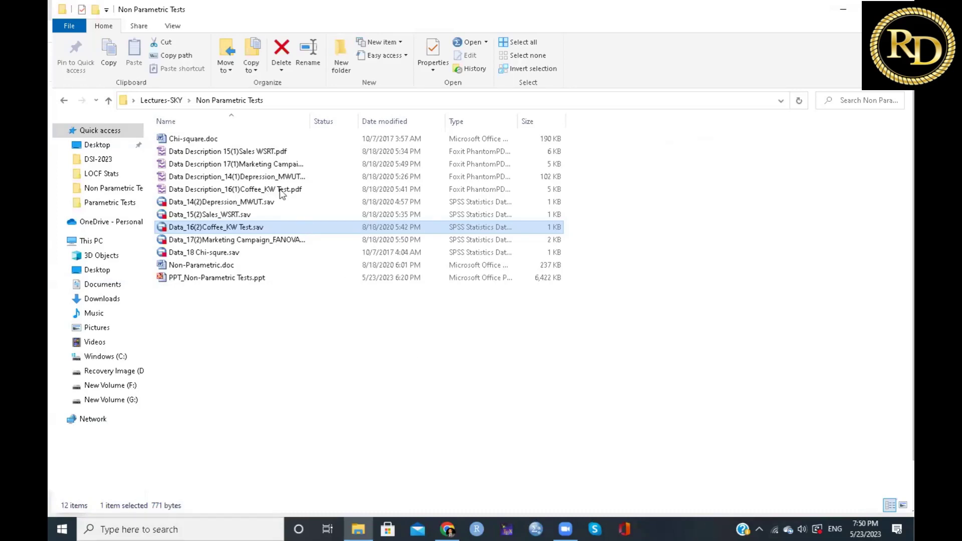
Read the Marketing Campaign case study description in the Data Description 17(1) PDF and close it.
double_click(266, 167)
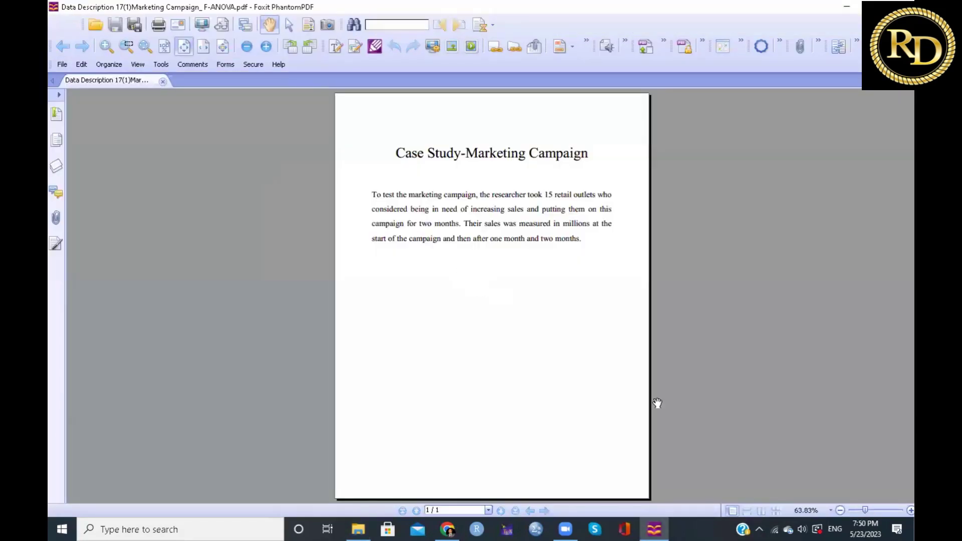
click(898, 511)
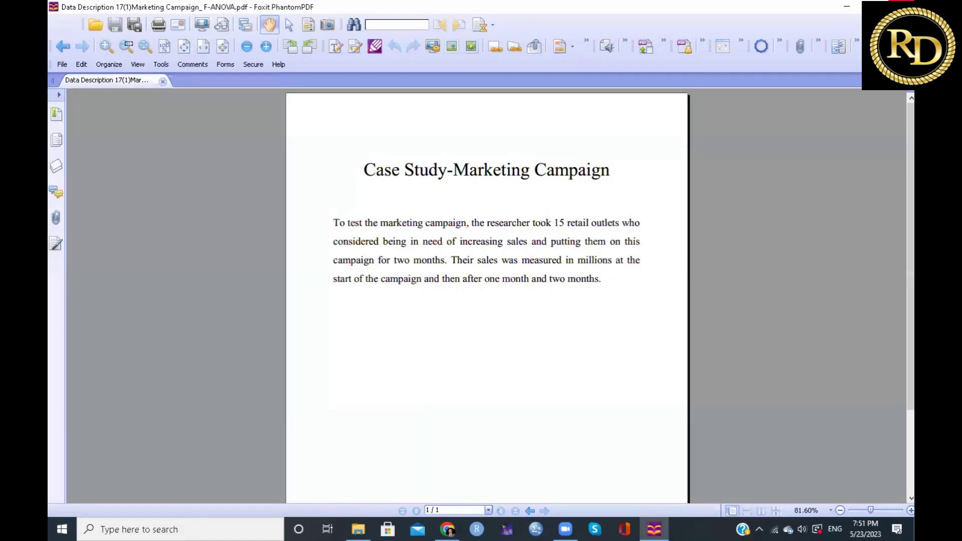
click(903, 6)
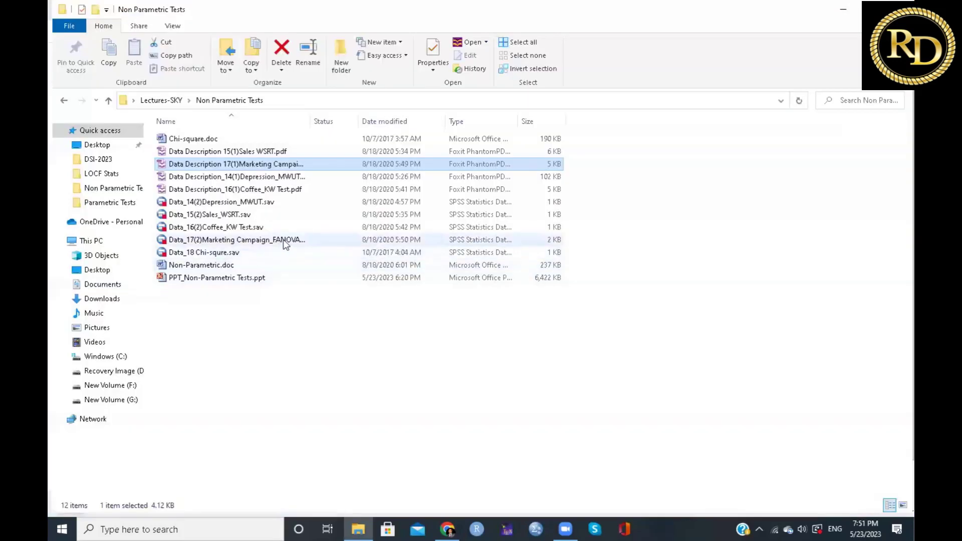
Open the Data_17(2)Marketing Campaign_FANOVA.sav dataset and set up a K Related Samples Friedman test on all three sales variables.
double_click(288, 241)
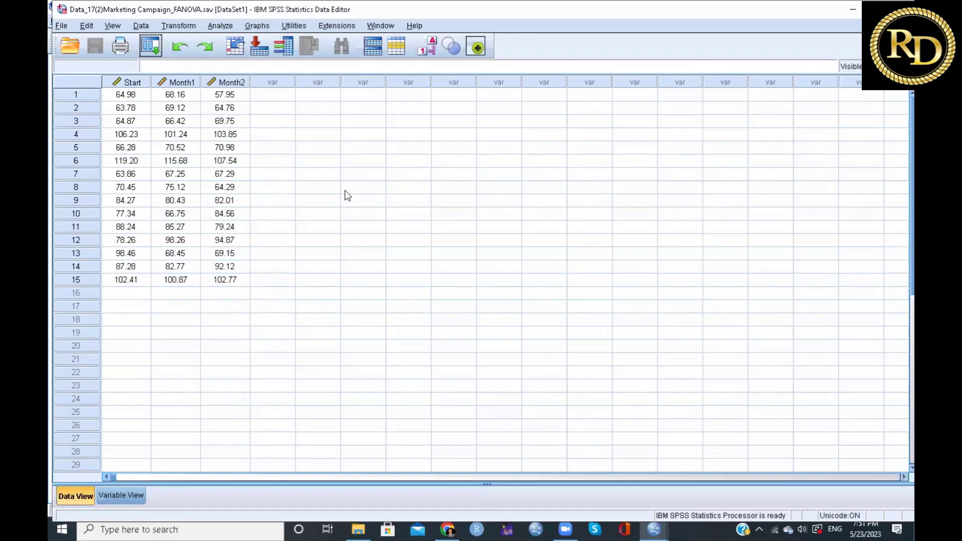
click(217, 25)
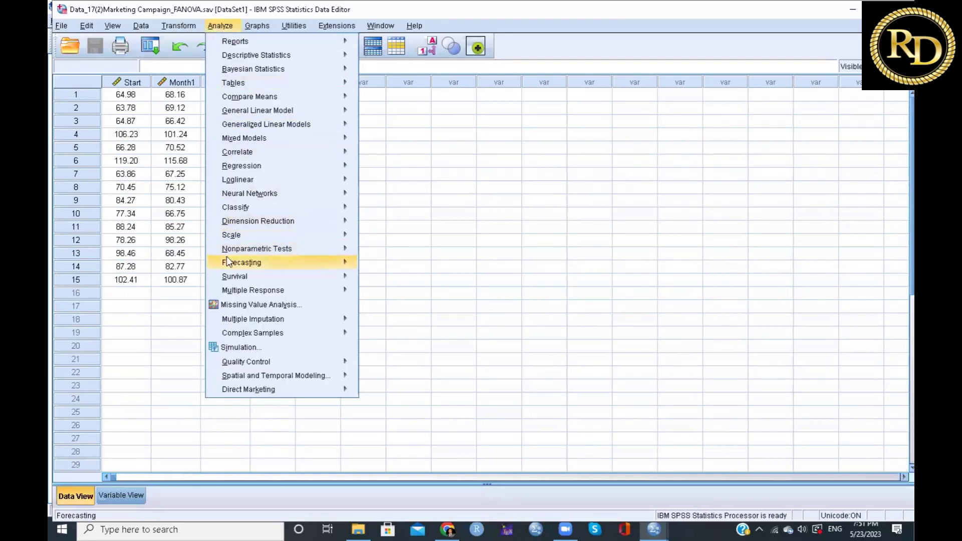
mouse_move(231, 267)
mouse_move(297, 248)
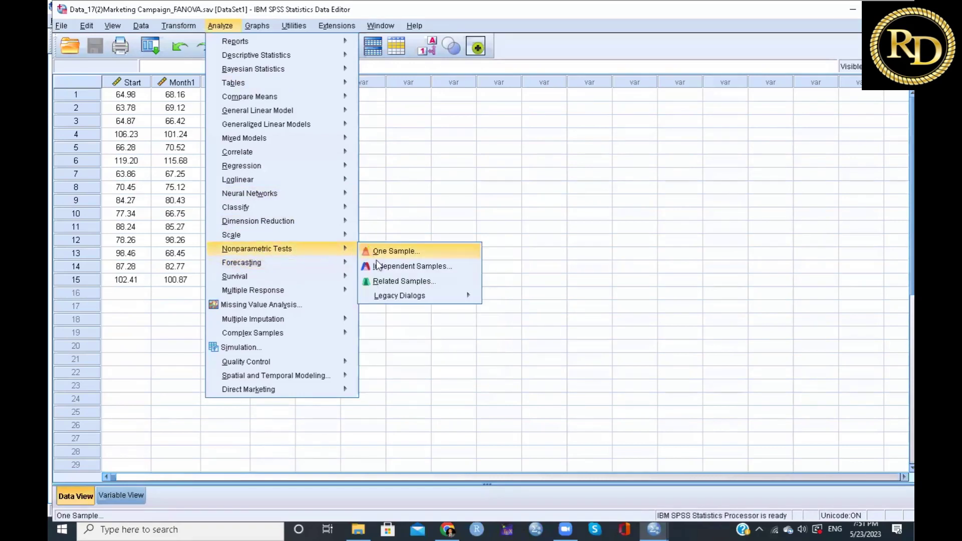
mouse_move(443, 299)
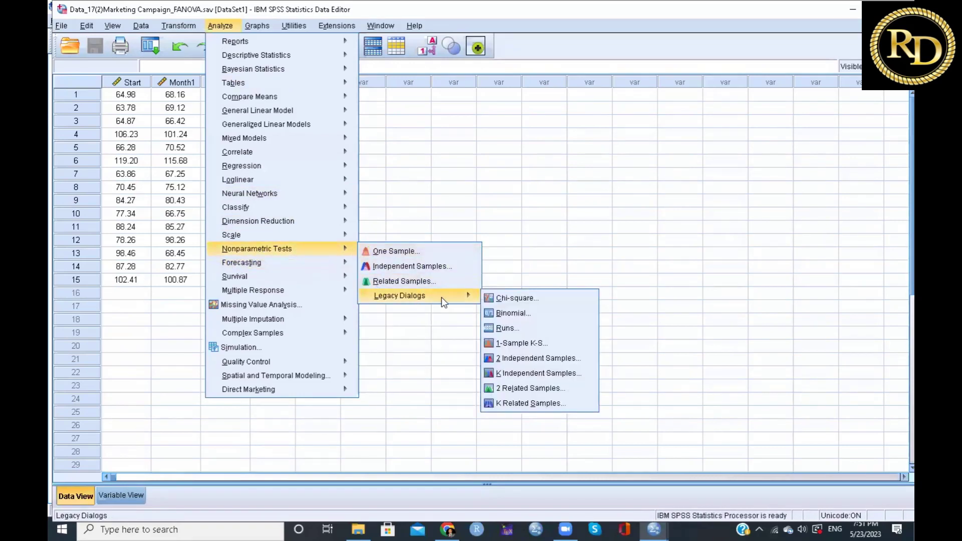
click(499, 403)
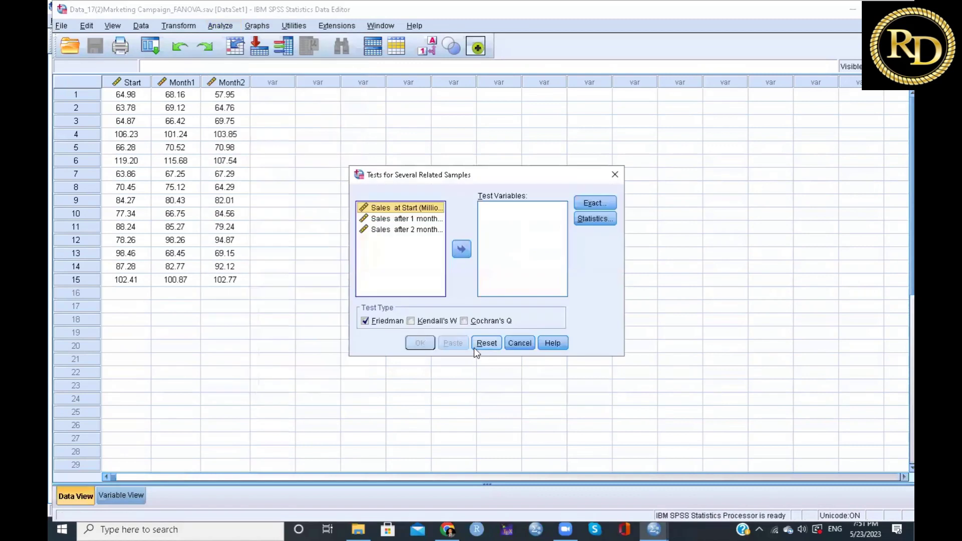
shift+click(404, 271)
click(461, 249)
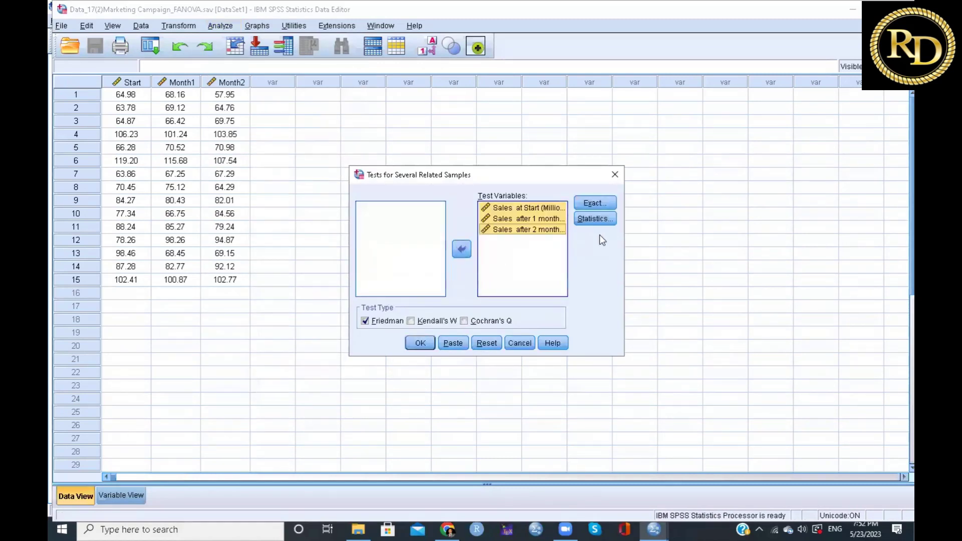
Include descriptive statistics and quartiles and run the Friedman test on the three sales variables.
click(595, 220)
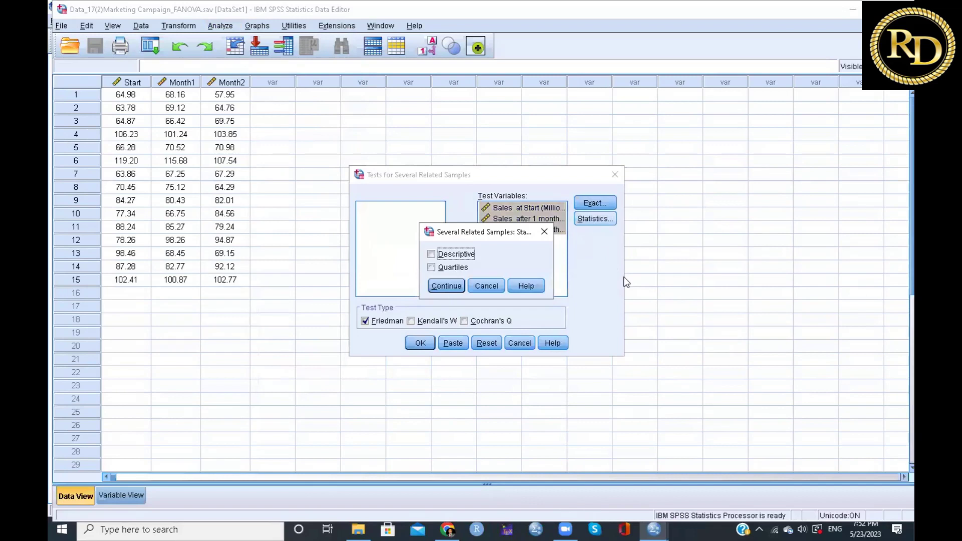
click(432, 268)
click(446, 285)
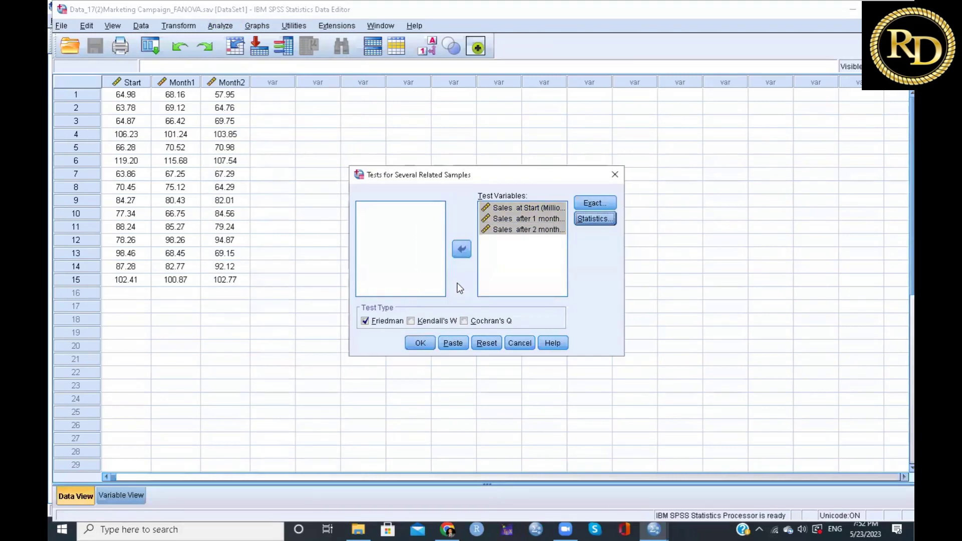
click(419, 343)
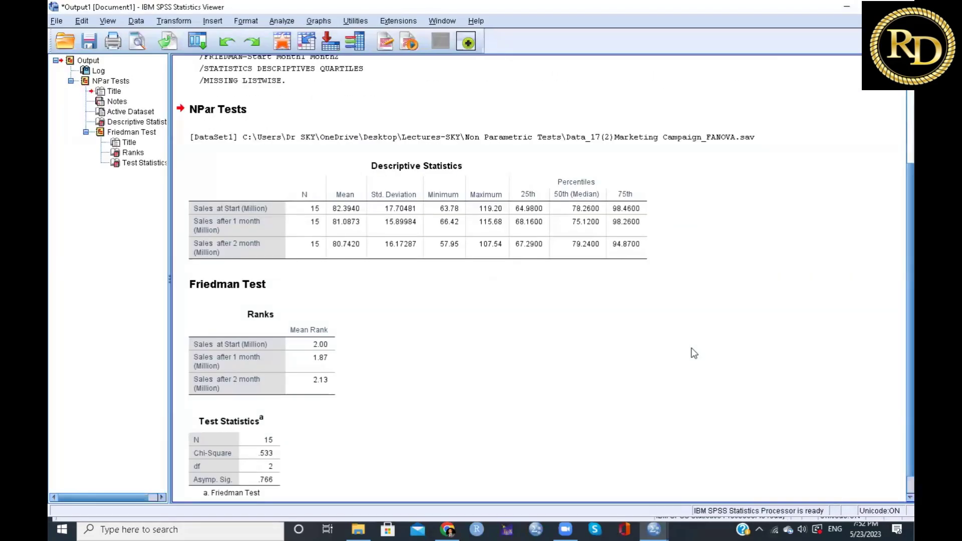
Review the Friedman test tables, and close the output without saving it and exit SPSS Statistics.
click(383, 172)
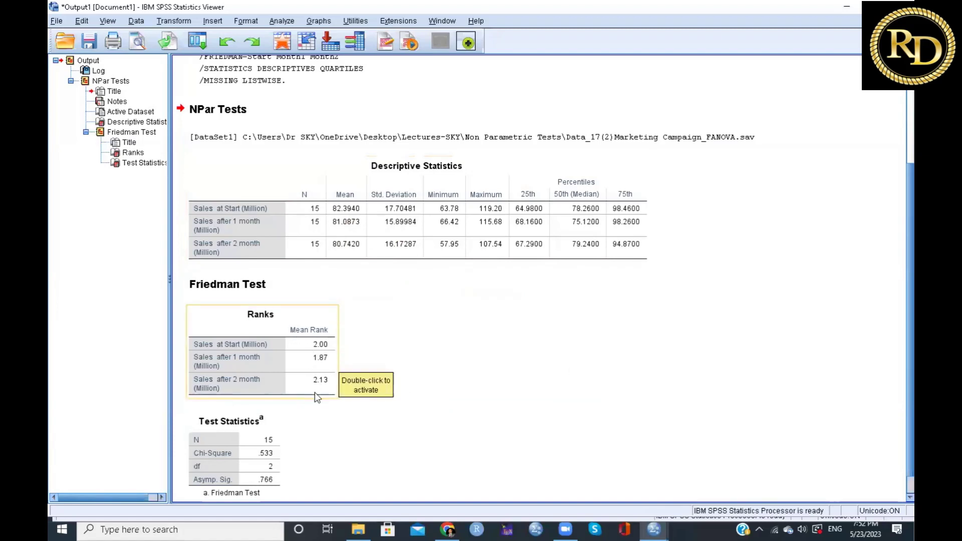
scroll(449, 332, down, 1)
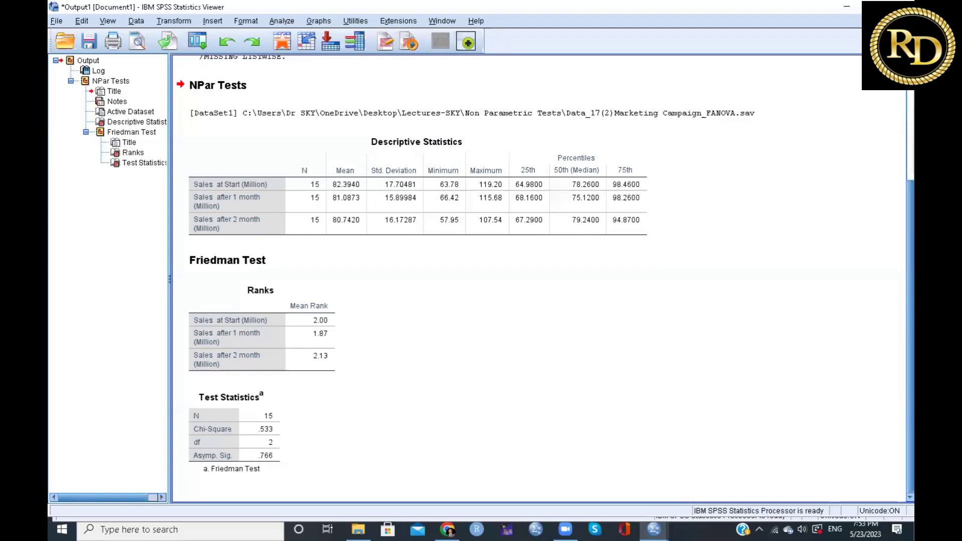
click(902, 6)
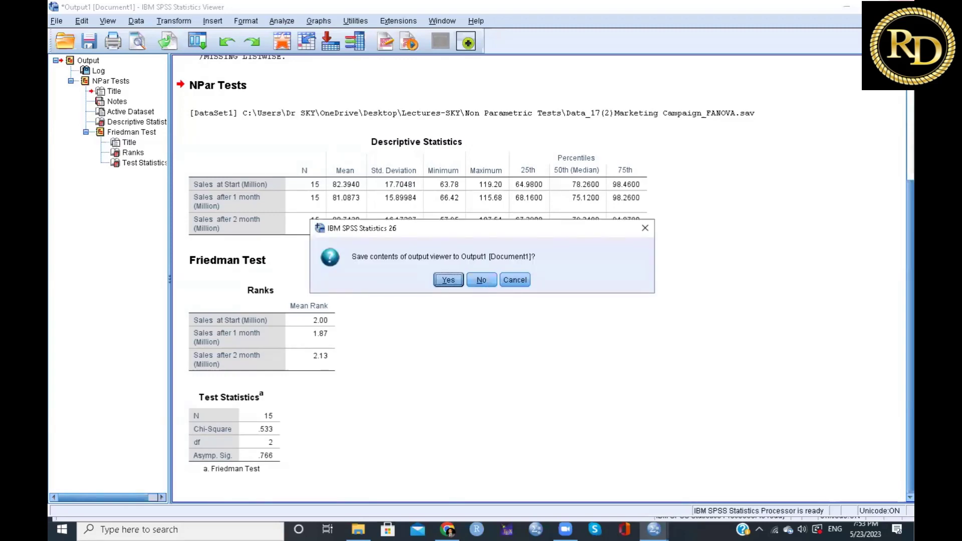
click(481, 280)
click(902, 6)
click(474, 299)
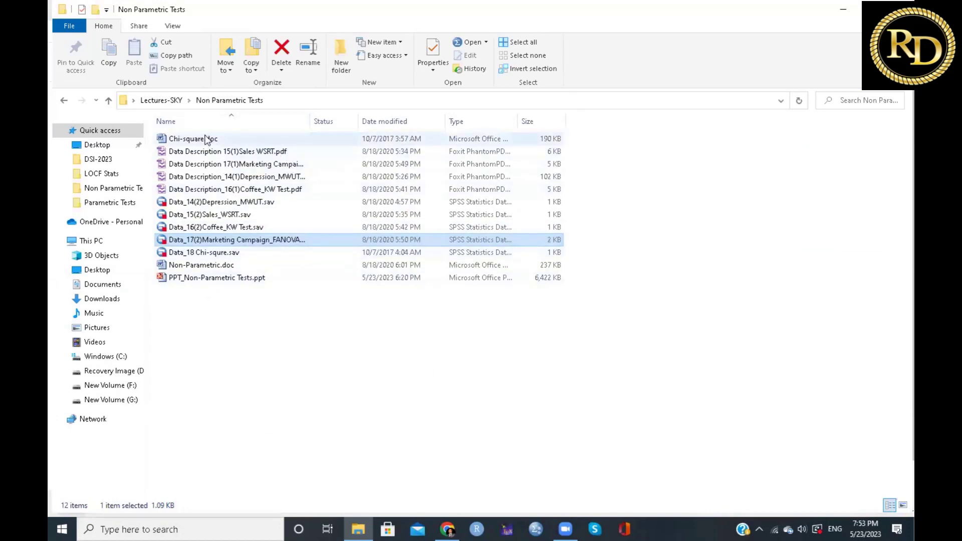
Open Chi-square.doc in Word and skim the SPSS procedure down to the data table for the chi-square test.
double_click(187, 139)
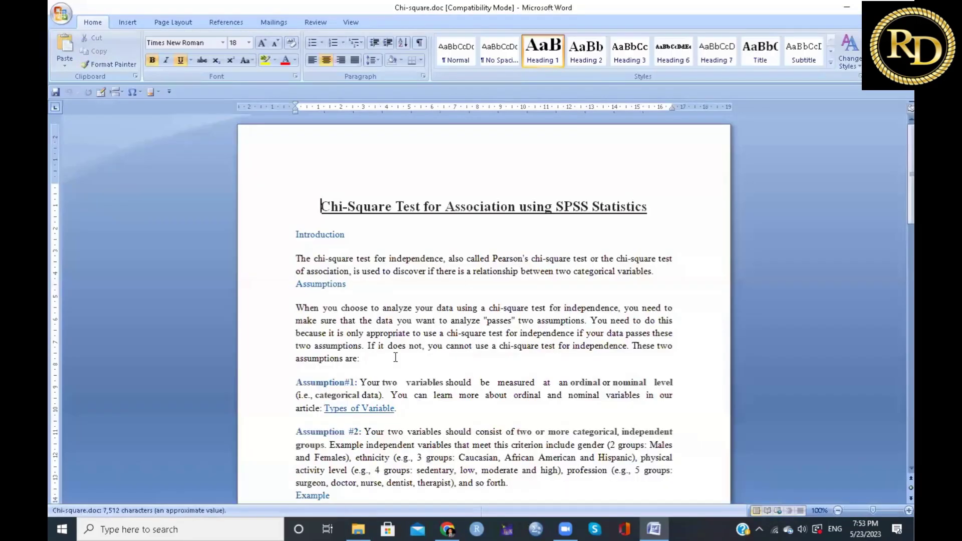
scroll(395, 357, down, 15)
scroll(395, 347, down, 14)
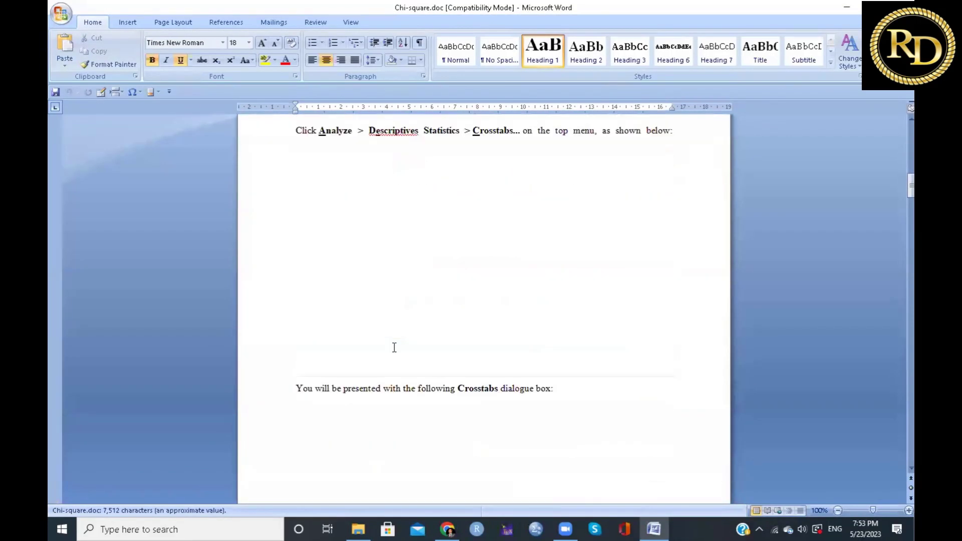
scroll(395, 348, up, 3)
scroll(395, 348, down, 20)
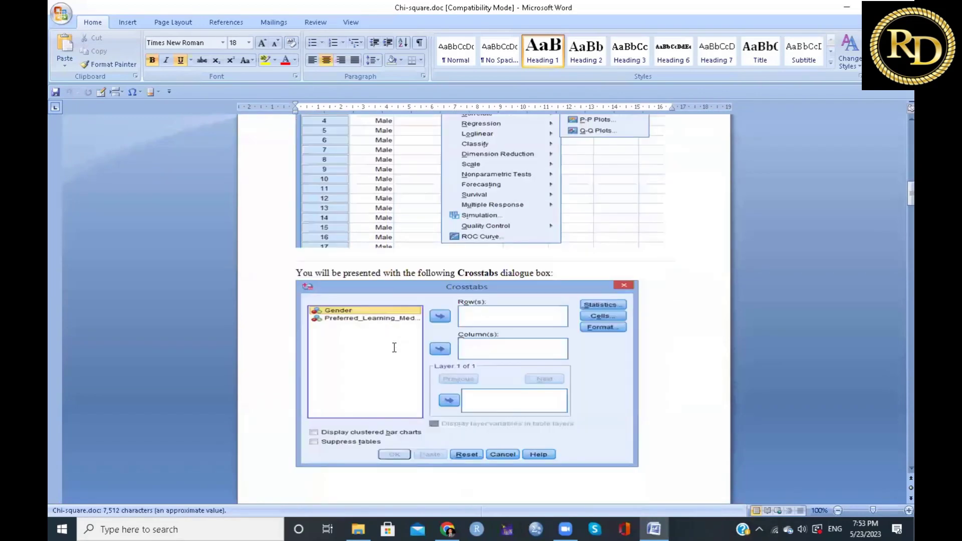
scroll(394, 346, down, 20)
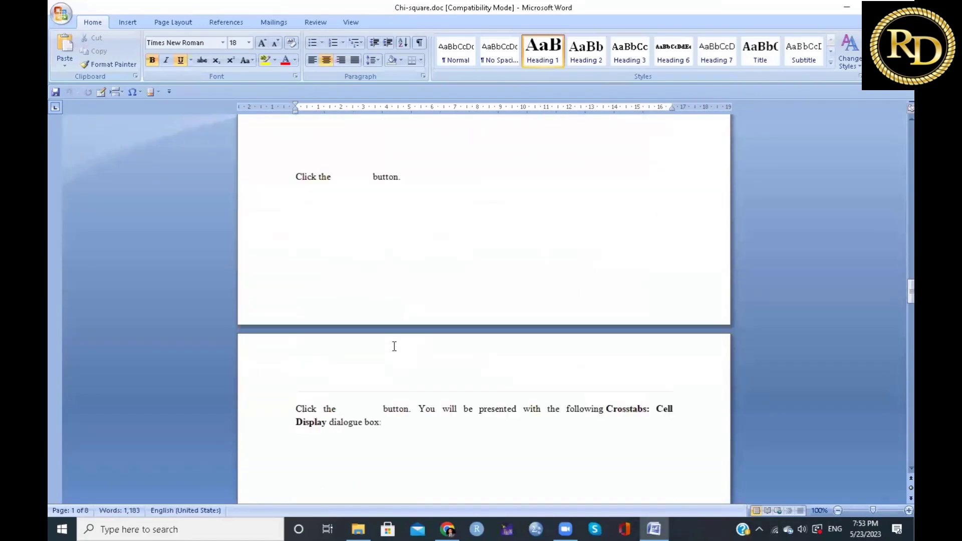
scroll(395, 346, down, 20)
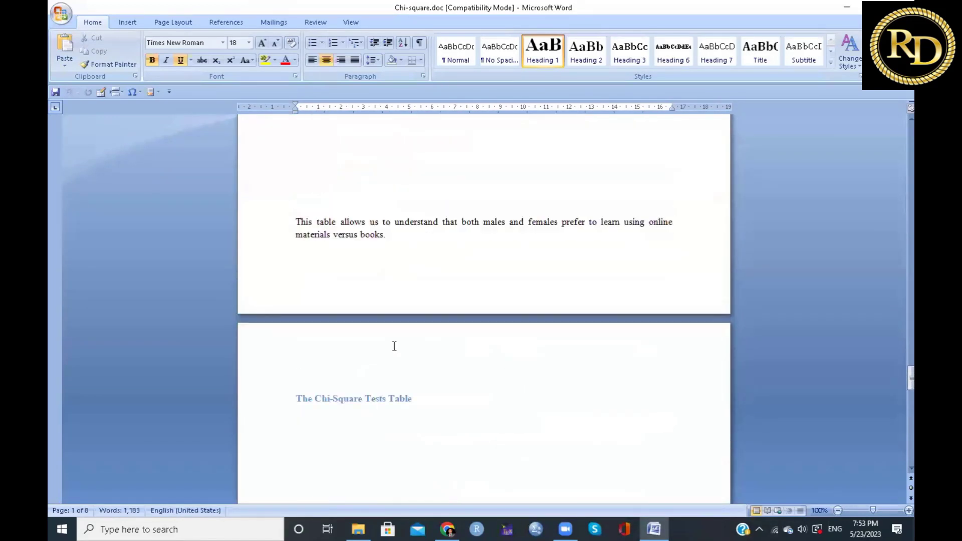
scroll(394, 347, down, 8)
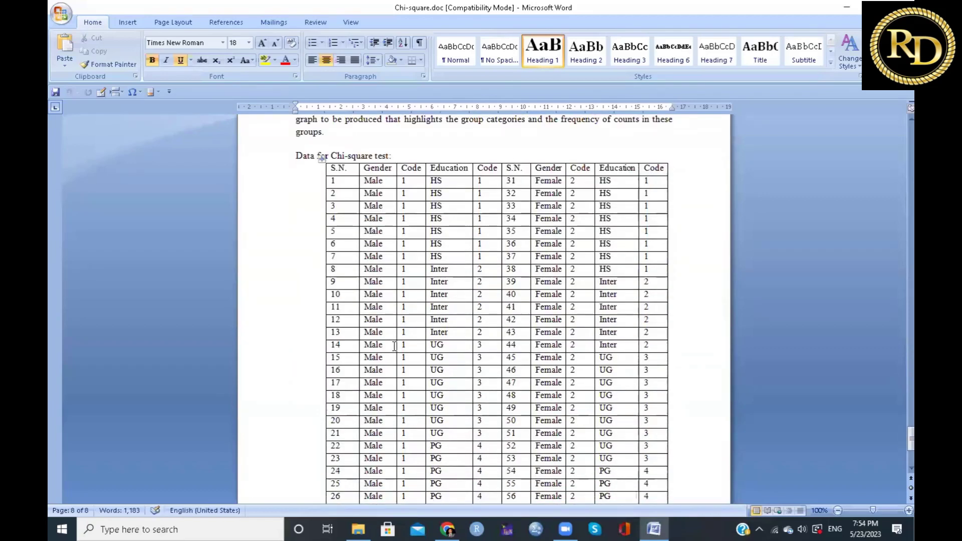
Examine the chi-square data table, checking the numeric codes assigned to each gender and education level, and close the document.
scroll(395, 347, up, 1)
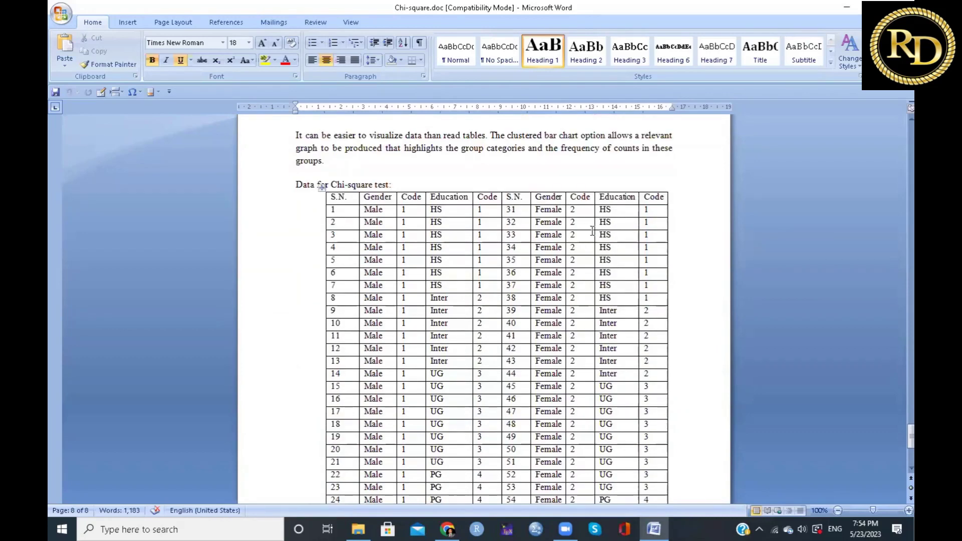
scroll(484, 322, down, 2)
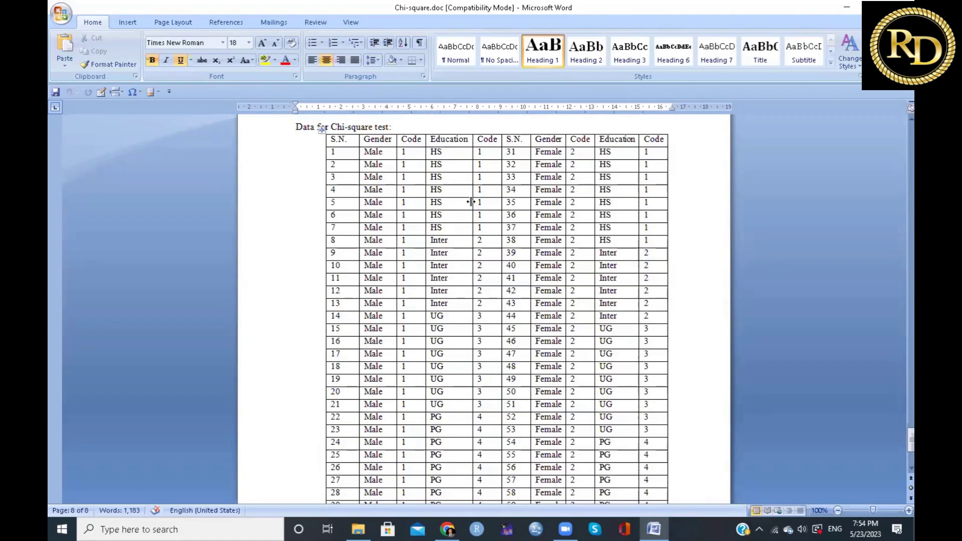
scroll(471, 202, down, 1)
scroll(472, 202, up, 1)
scroll(458, 221, down, 3)
scroll(460, 220, up, 3)
scroll(468, 258, down, 2)
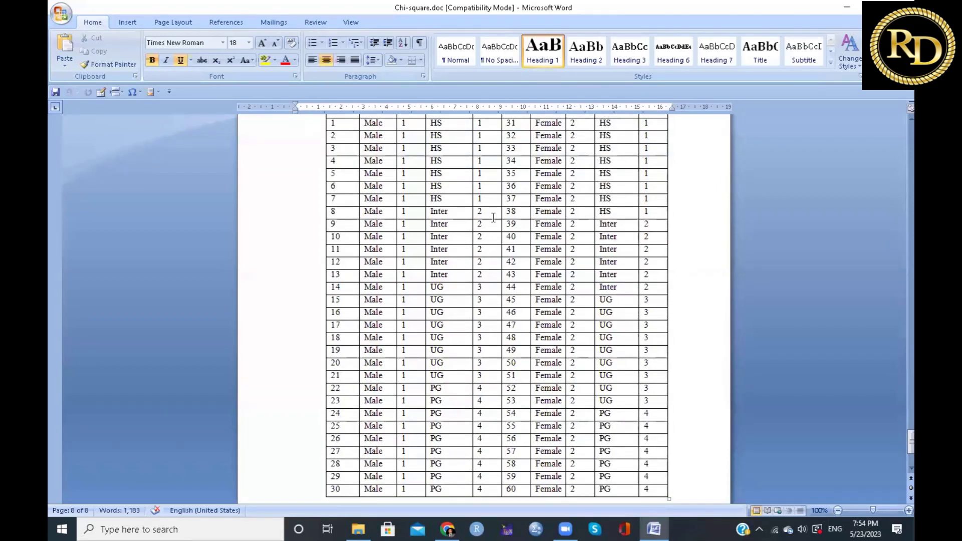
scroll(482, 282, down, 1)
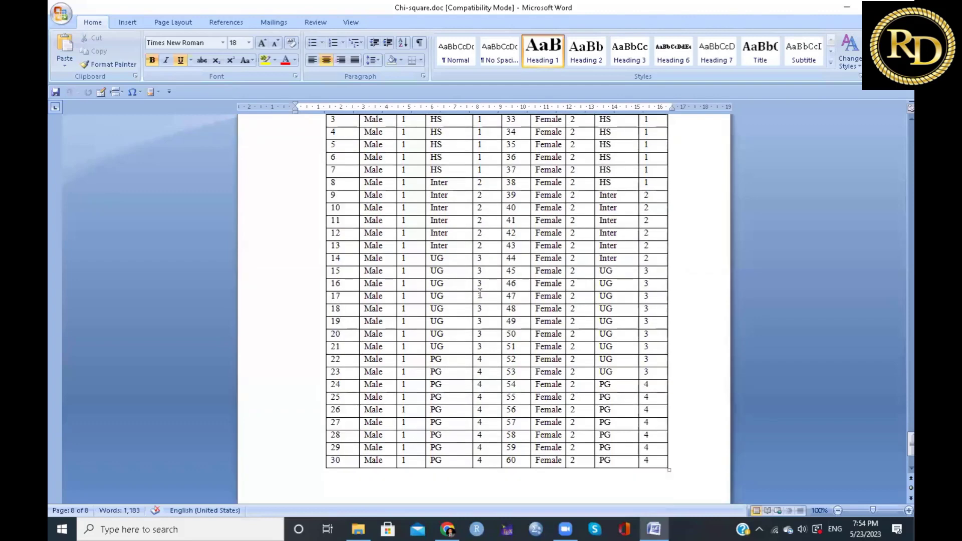
scroll(510, 345, up, 2)
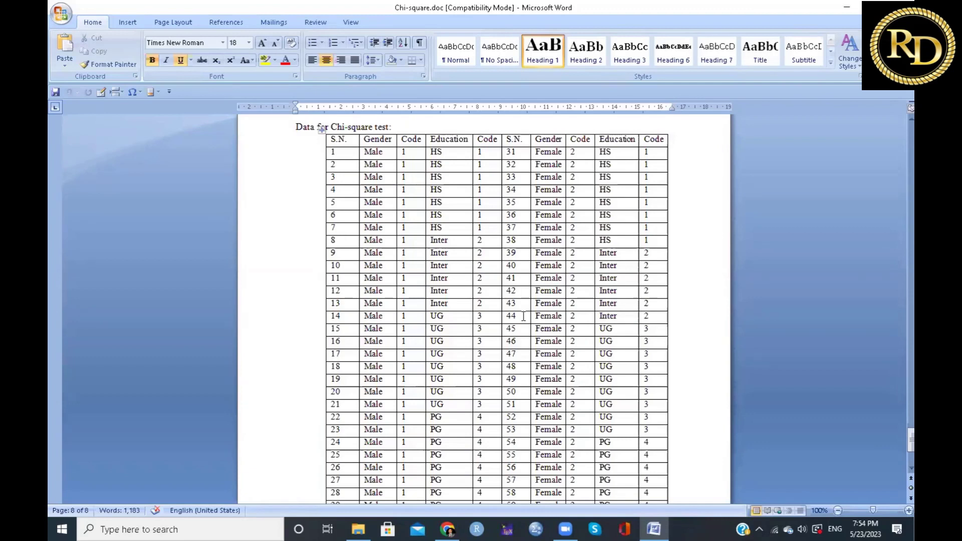
scroll(652, 180, down, 5)
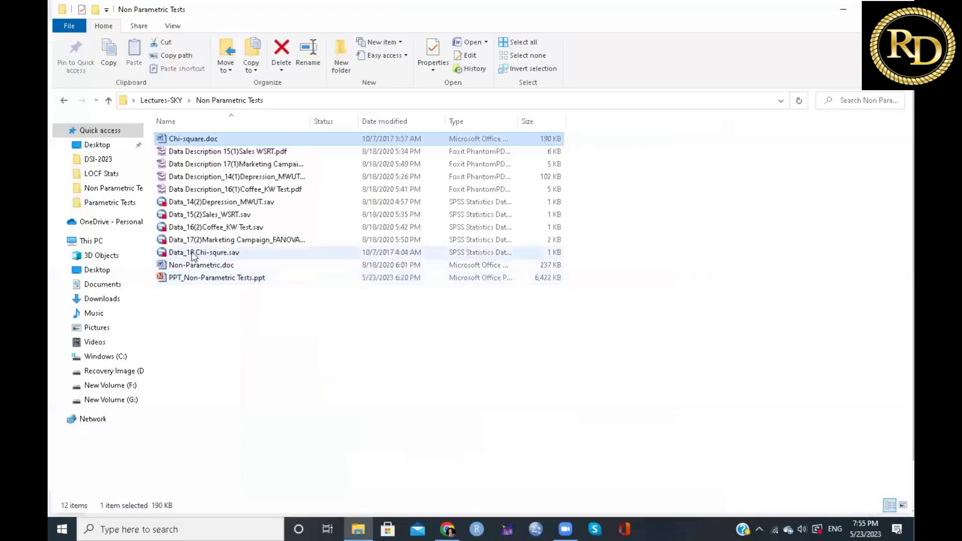
Open Data_18 Chi-squre.sav and compare numeric codes with value labels for Gender and Education, leaving the numeric codes displayed.
double_click(192, 254)
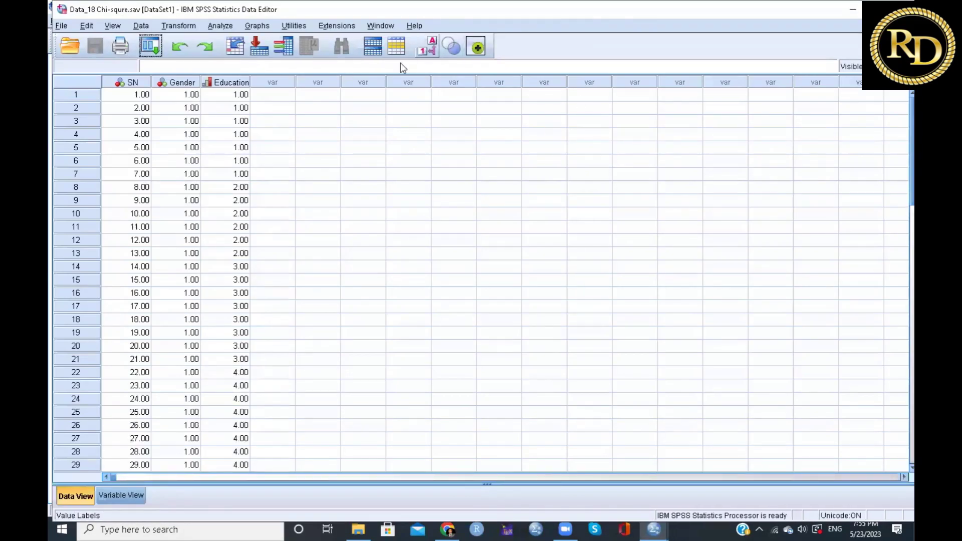
click(427, 46)
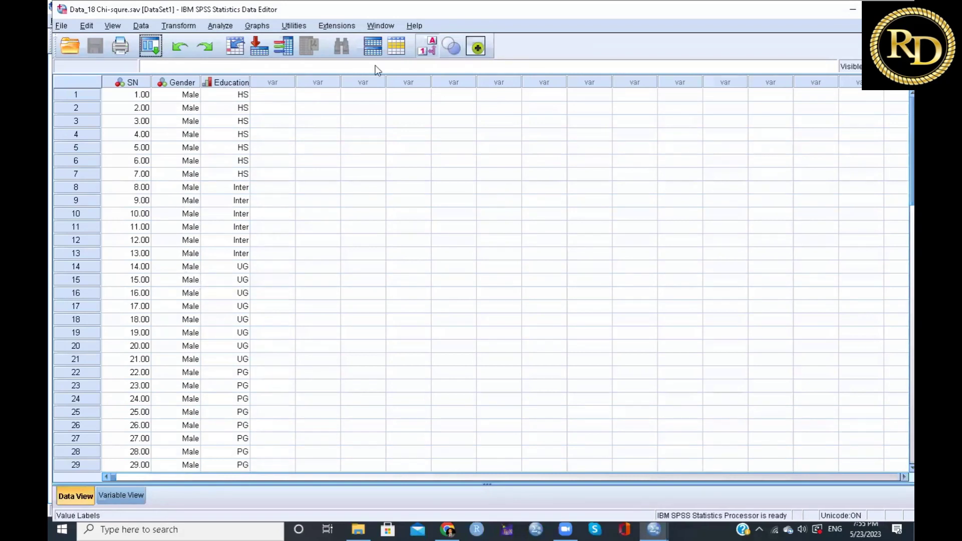
click(428, 46)
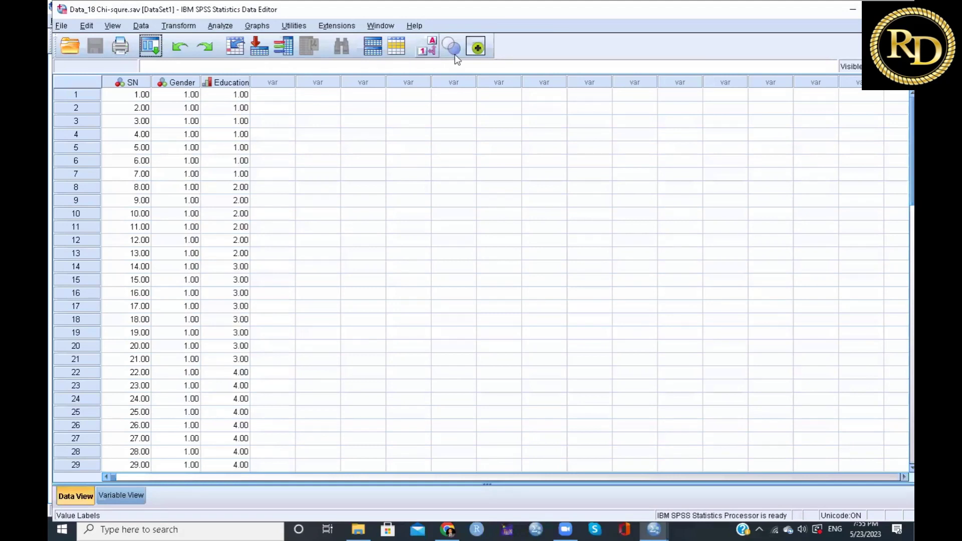
scroll(408, 211, down, 5)
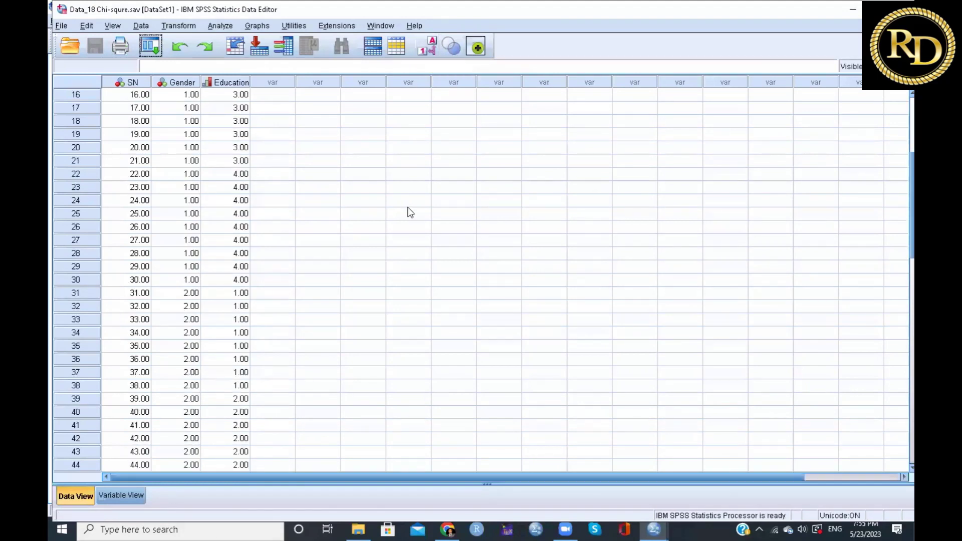
click(427, 53)
scroll(314, 173, up, 3)
scroll(315, 173, up, 2)
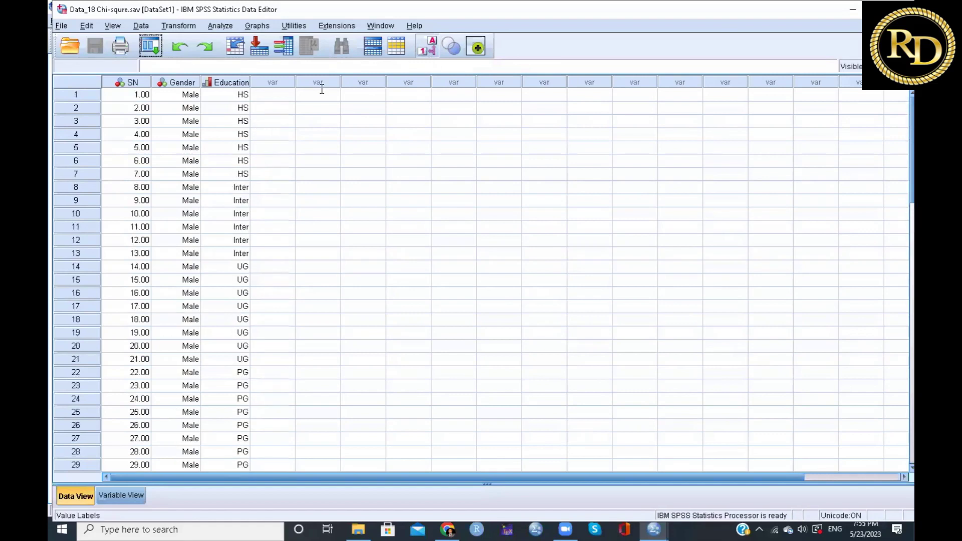
click(427, 50)
click(427, 49)
click(427, 49)
click(427, 49)
click(427, 49)
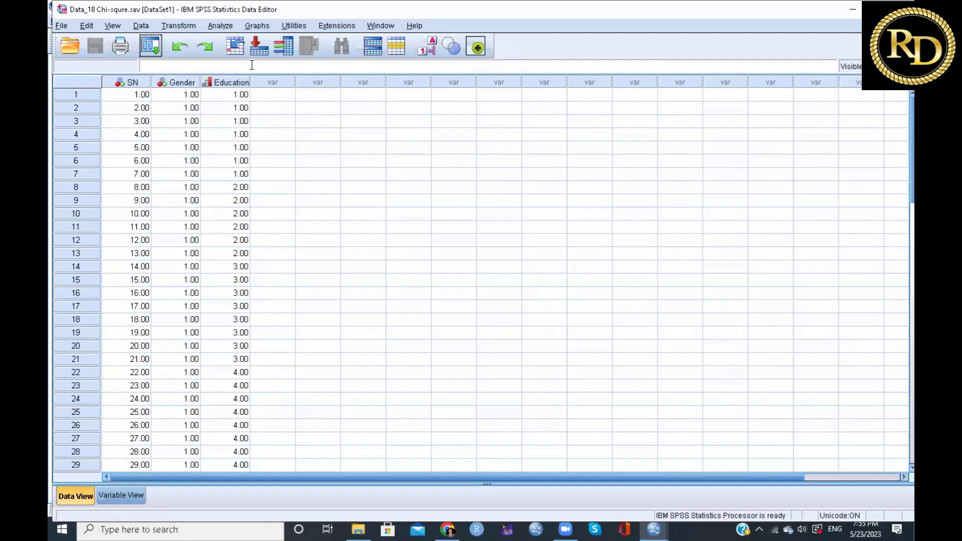
Set up a Crosstabs analysis with Gender of subject as the row variable and Education of subject as the column variable.
click(215, 26)
mouse_move(273, 56)
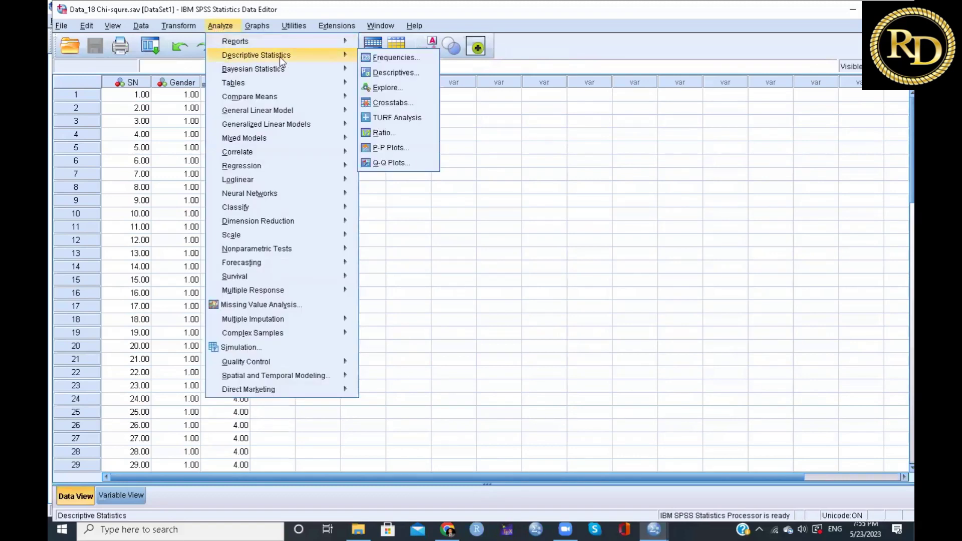
click(398, 103)
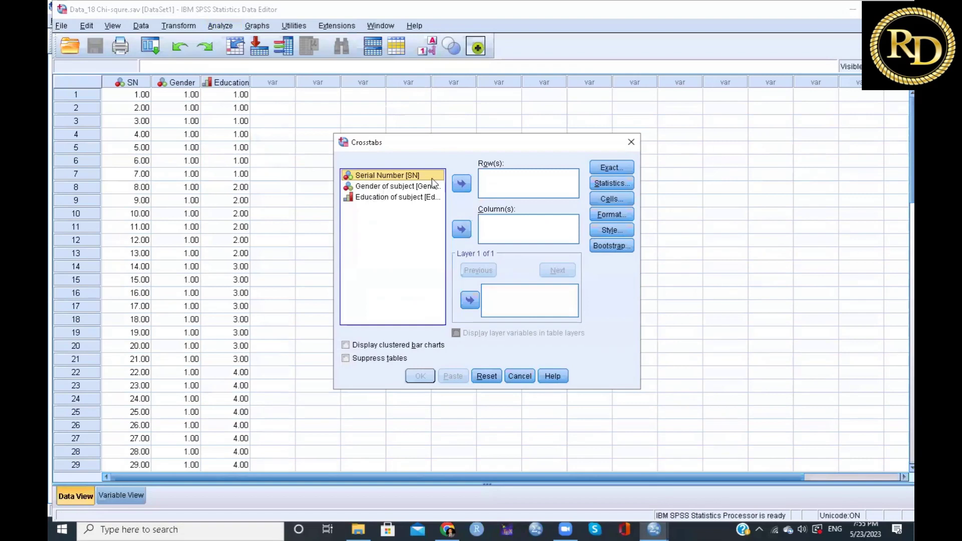
click(381, 187)
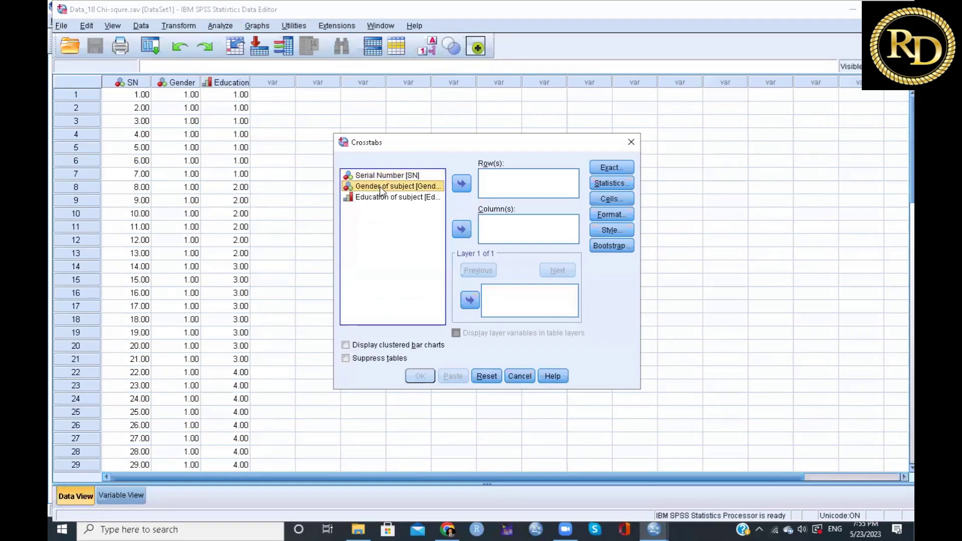
click(461, 184)
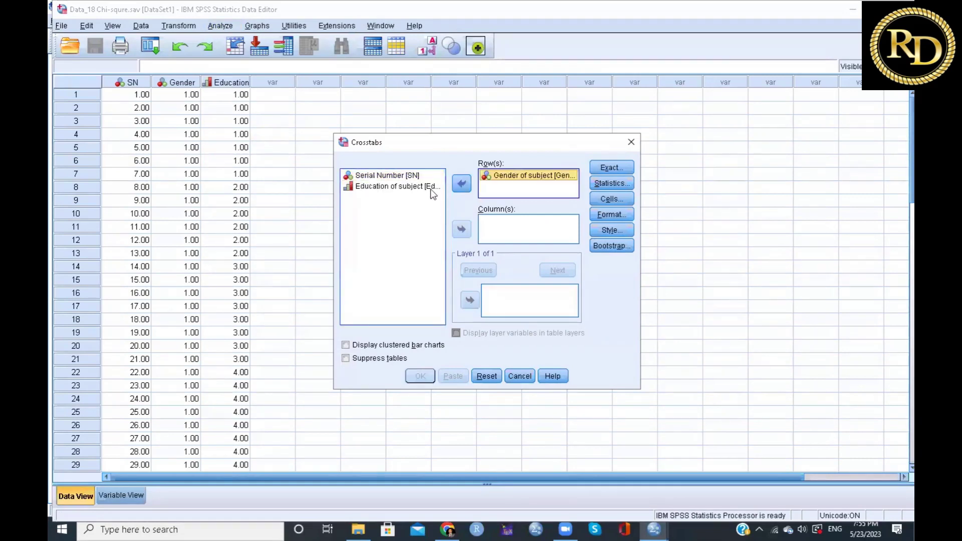
click(393, 189)
click(461, 230)
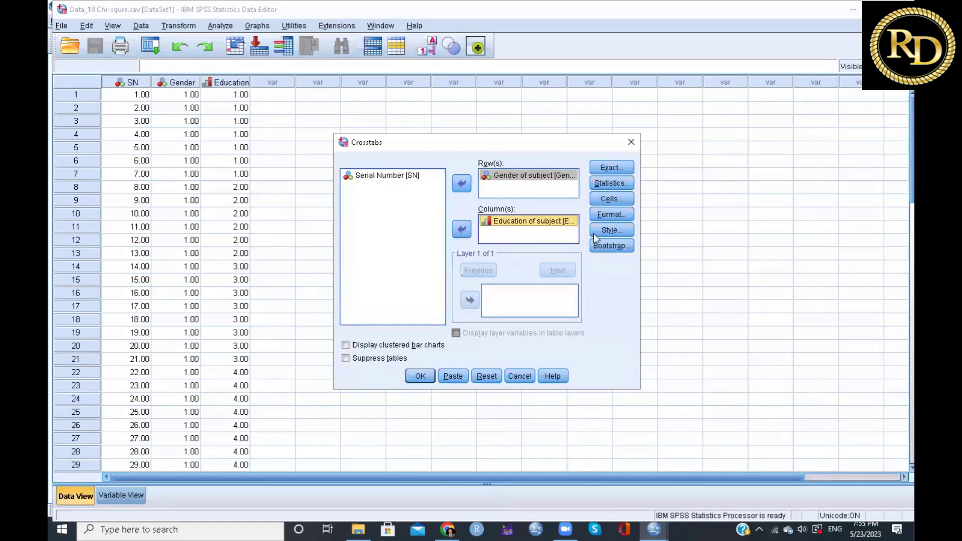
Request the Chi-square and Phi and Cramer's V statistics with clustered bar charts, and run the crosstabs analysis.
click(612, 184)
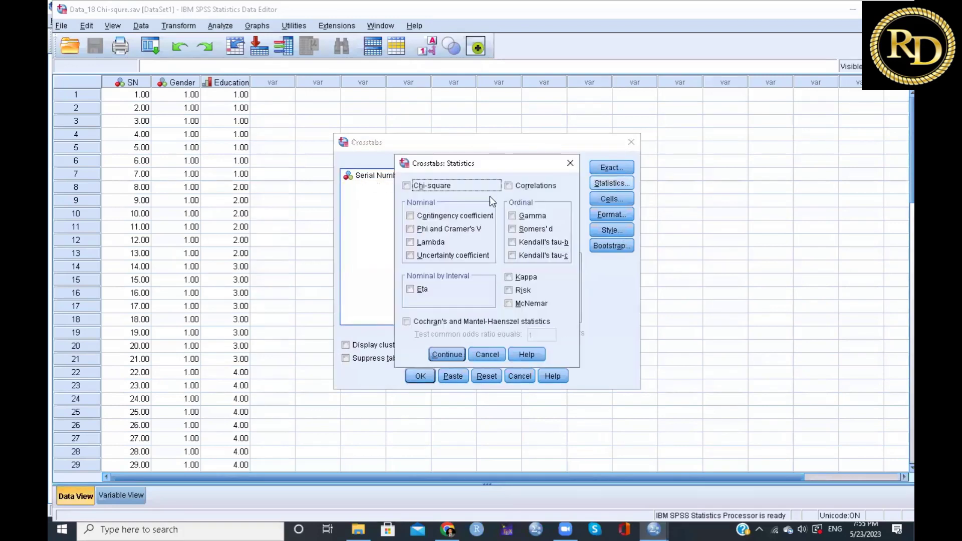
click(407, 186)
click(410, 229)
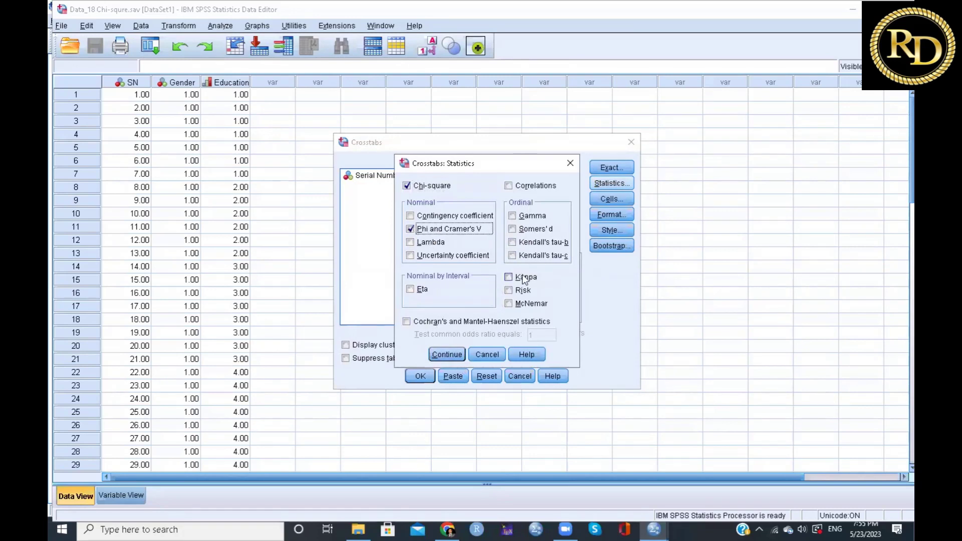
click(453, 354)
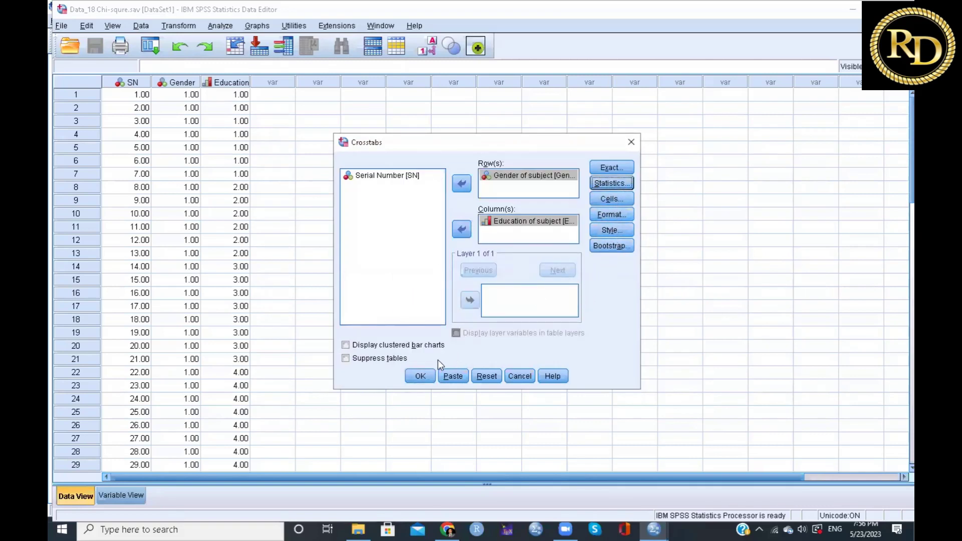
click(345, 346)
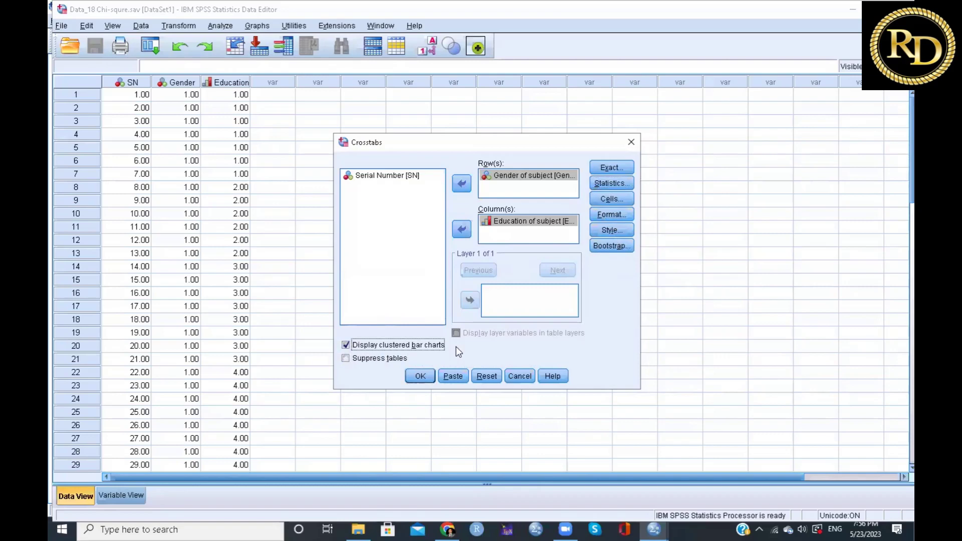
click(420, 375)
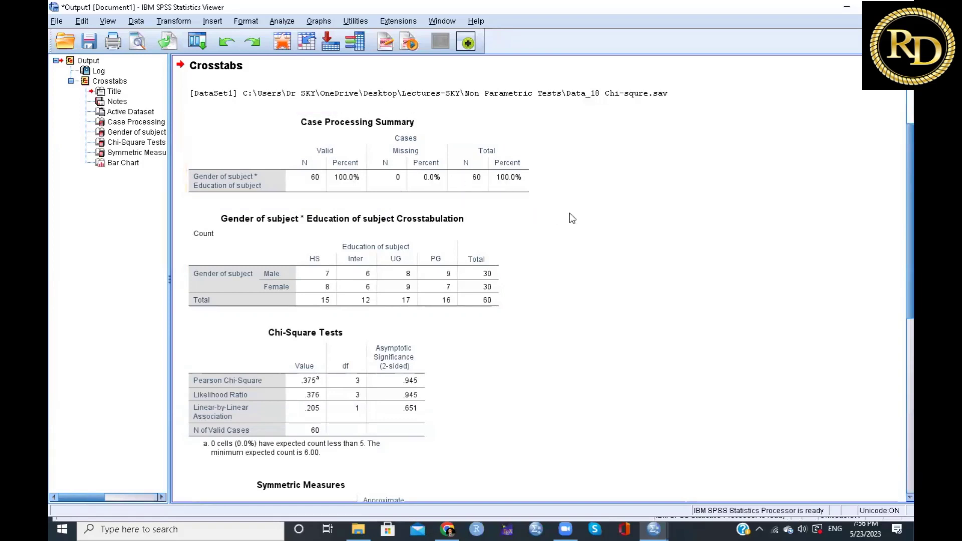
Examine the crosstabs output, covering the crosstabulation, Chi-Square Tests, Symmetric Measures and the clustered bar chart of education by gender.
scroll(544, 209, down, 2)
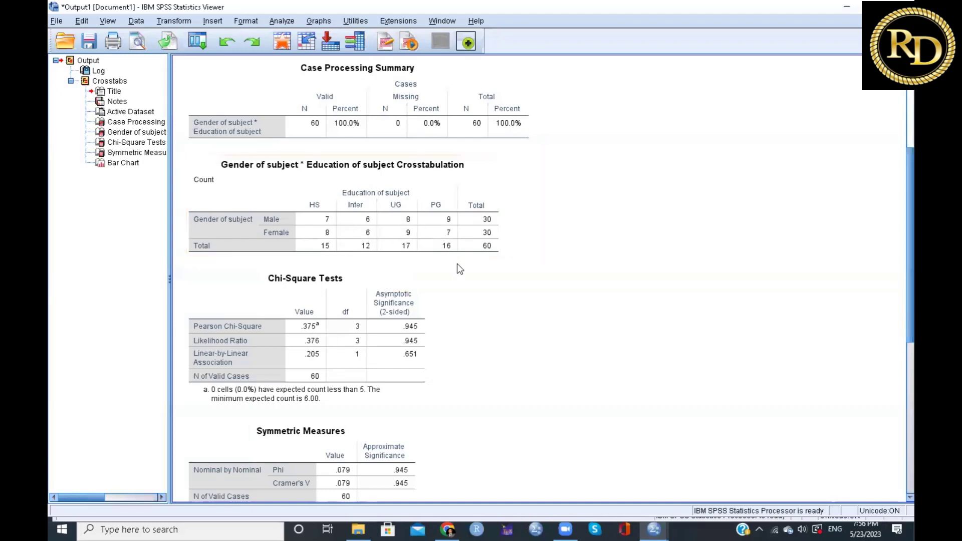
scroll(490, 303, down, 3)
scroll(436, 238, up, 1)
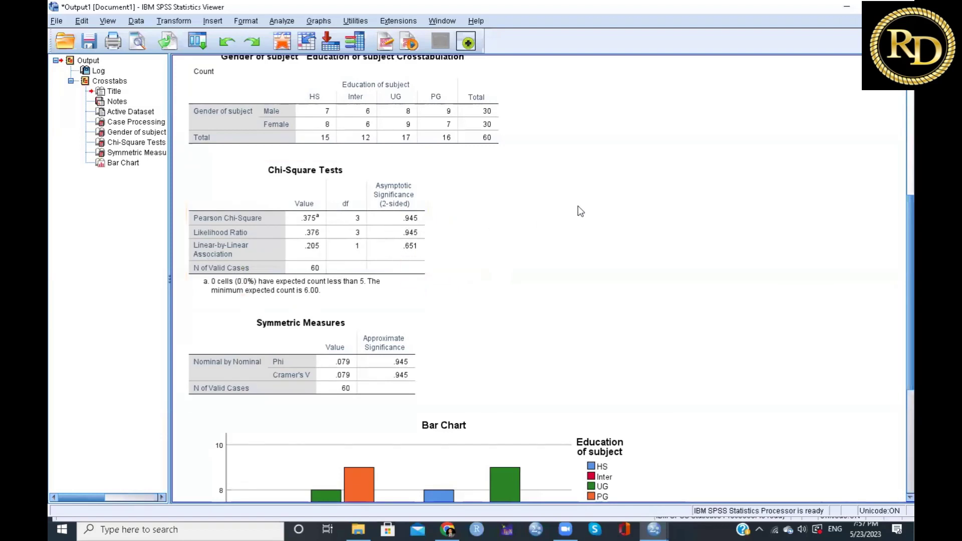
scroll(579, 207, down, 2)
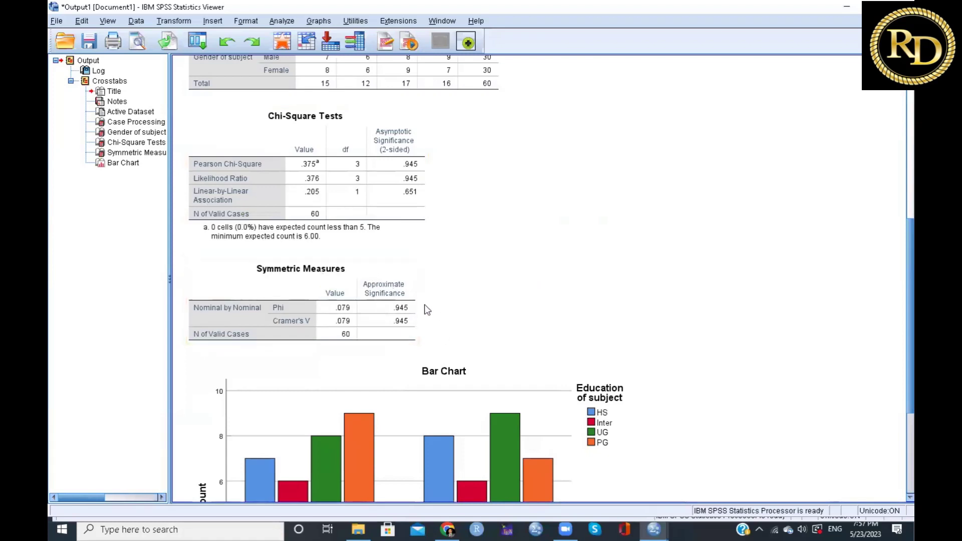
scroll(478, 293, down, 3)
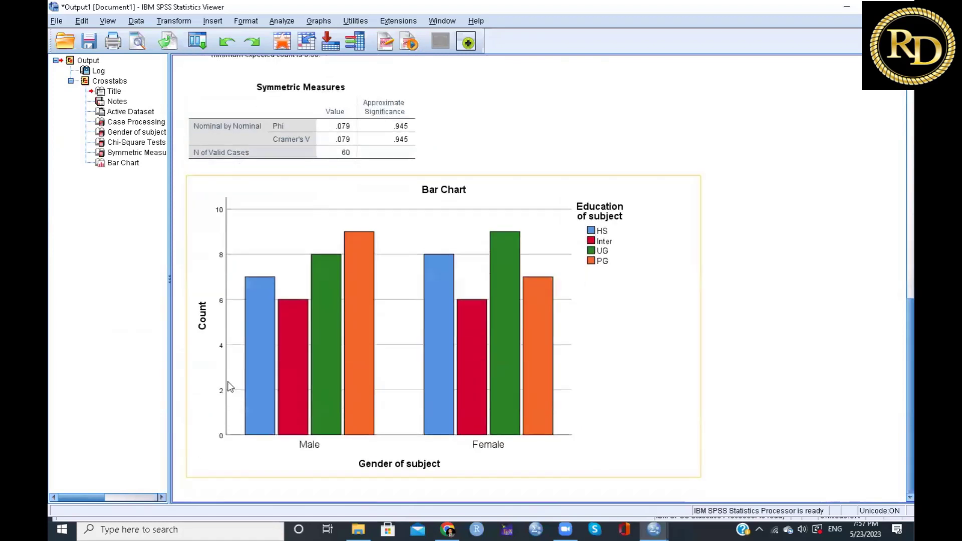
scroll(612, 187, up, 4)
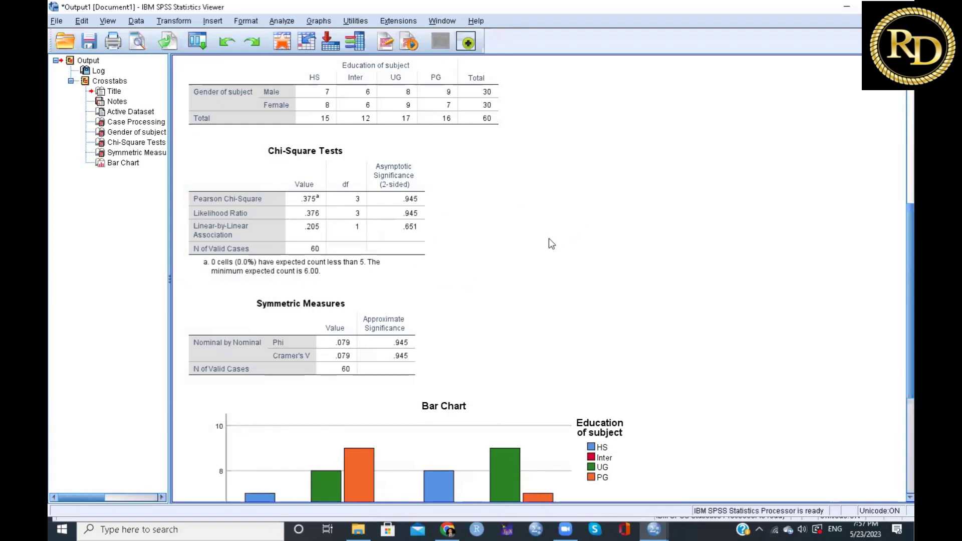
click(291, 219)
click(575, 232)
scroll(588, 221, down, 5)
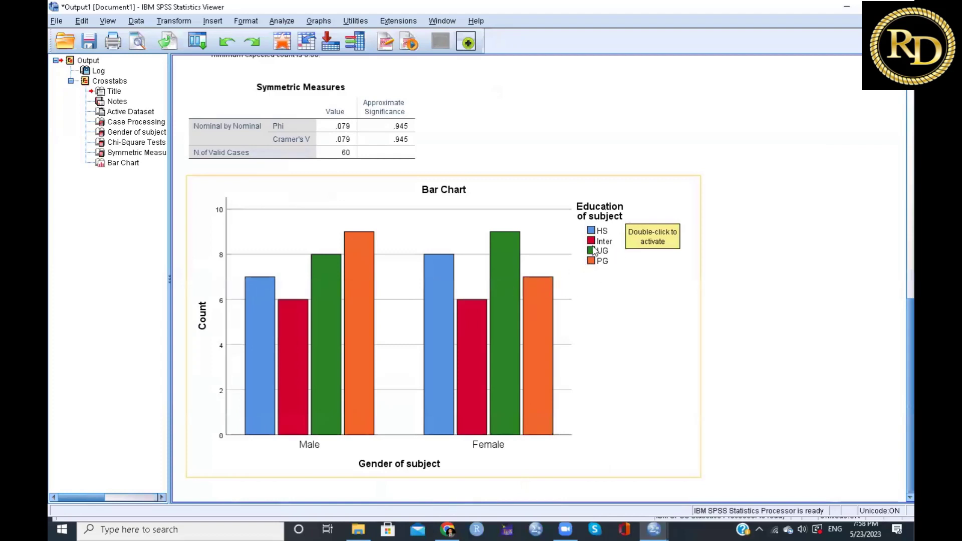
scroll(593, 250, up, 15)
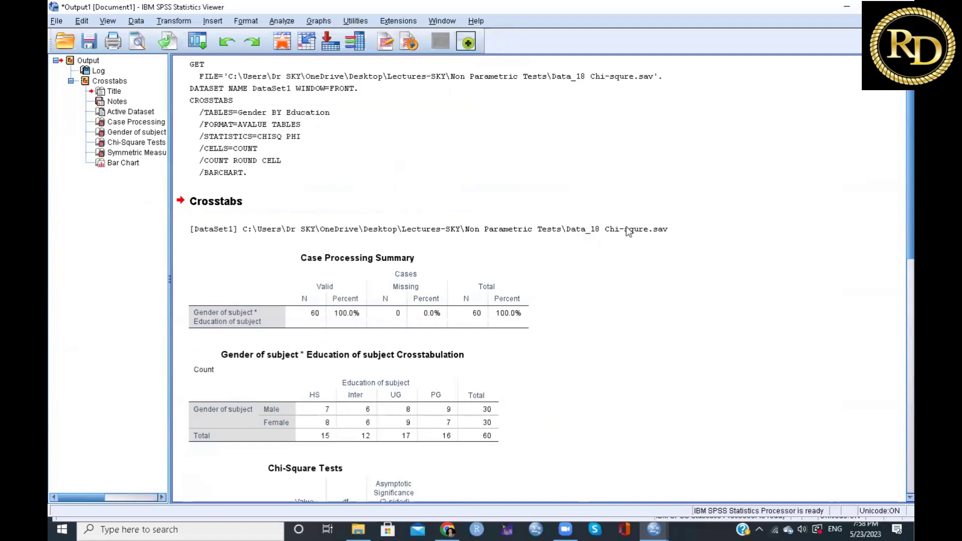
Close the crosstabs output without saving it, and exit SPSS Statistics.
click(902, 7)
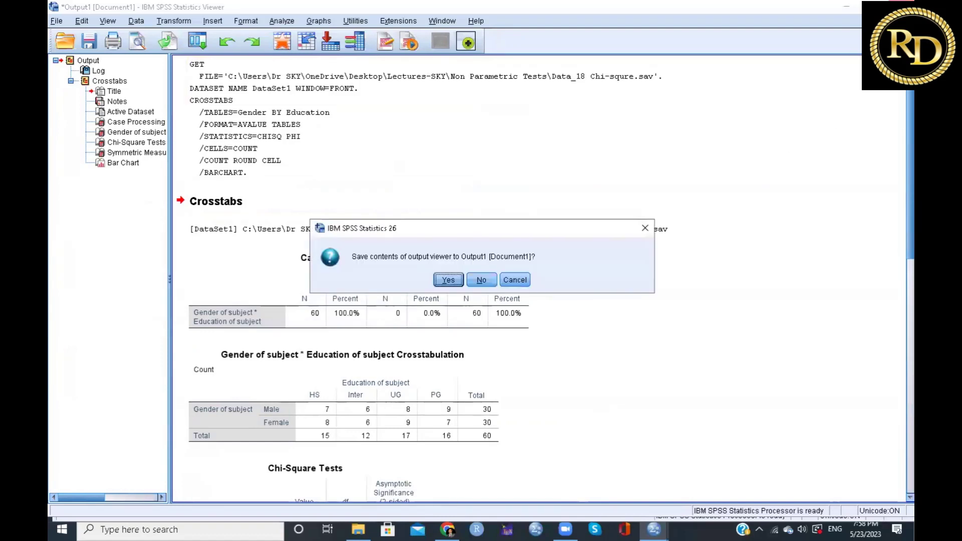
click(482, 280)
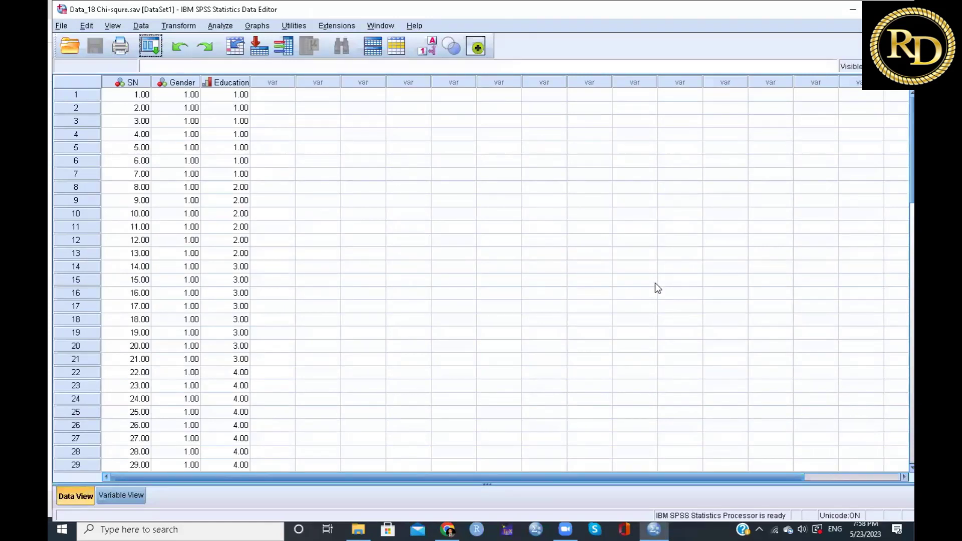
click(902, 6)
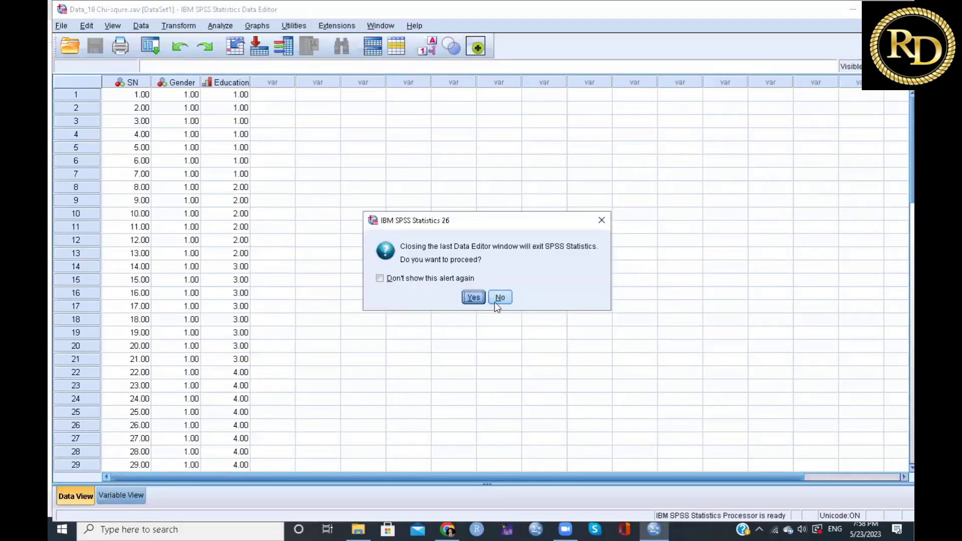
click(473, 299)
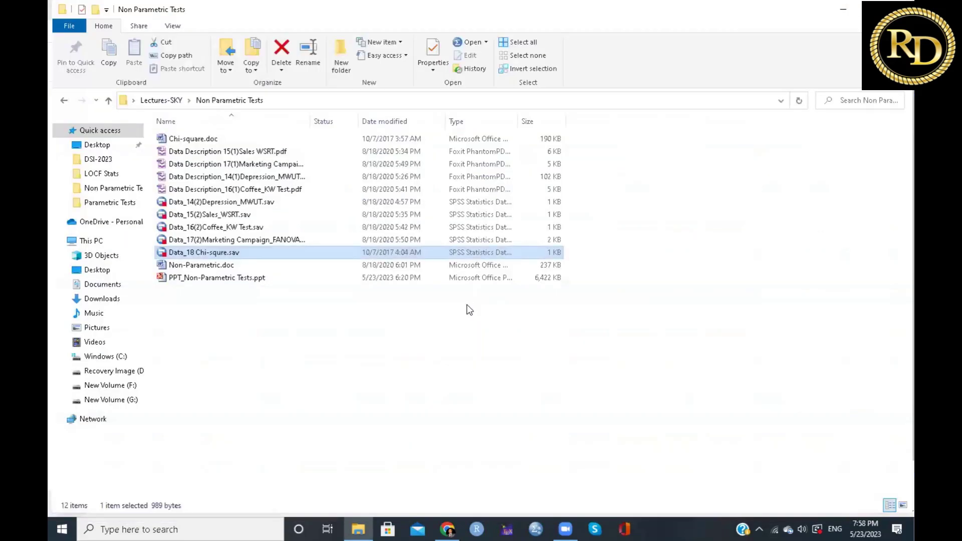